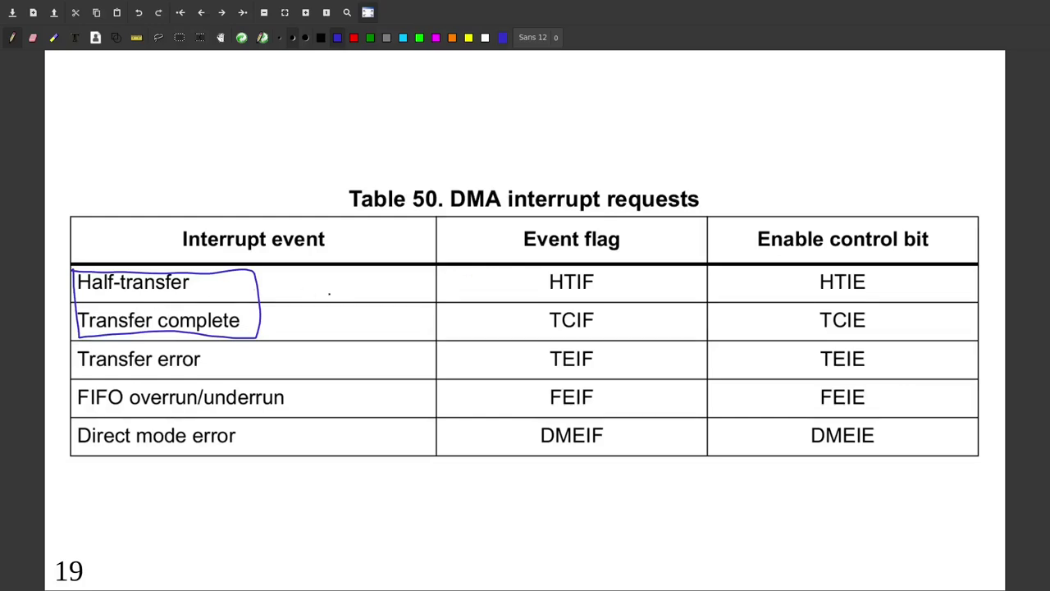
- Sketch a box split into two halves beside Half-transfer, encircle Transfer error, and mark the three error rows together
mouse_move(308, 273)
left_mouse_down()
mouse_move(356, 295)
mouse_move(310, 279)
mouse_move(341, 290)
mouse_move(325, 291)
mouse_move(363, 285)
left_mouse_up()
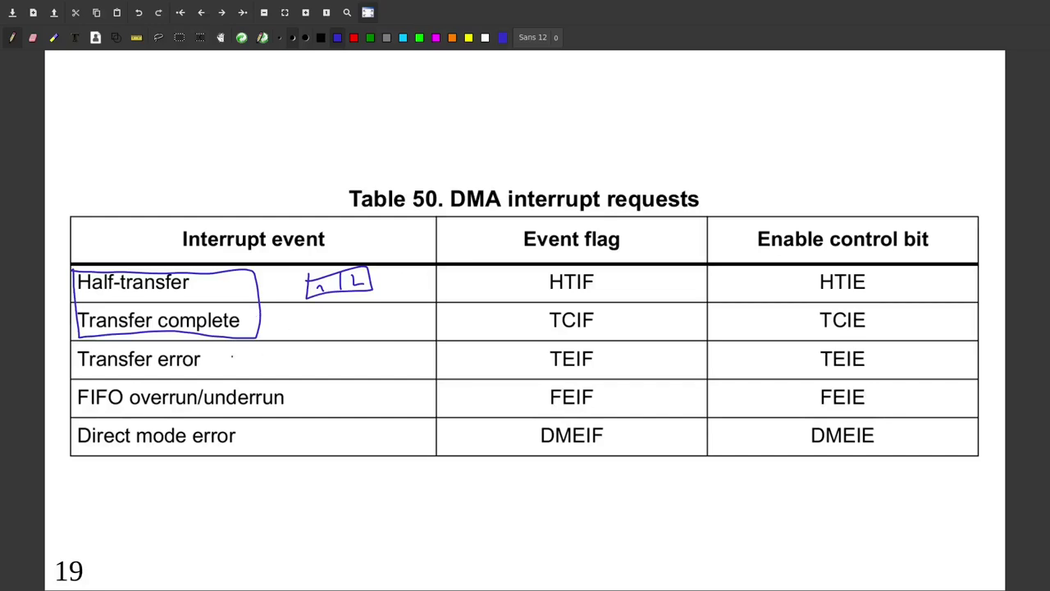
mouse_move(79, 344)
left_mouse_down()
mouse_move(154, 366)
mouse_move(138, 340)
mouse_move(101, 343)
left_mouse_up()
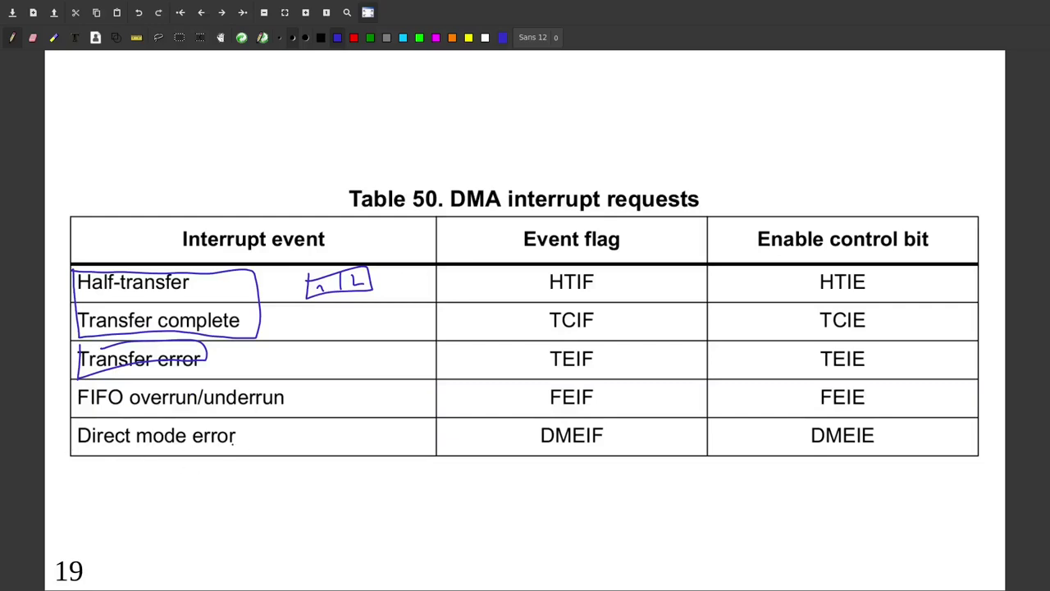
mouse_move(274, 343)
left_mouse_down()
mouse_move(319, 384)
mouse_move(317, 444)
left_mouse_up()
- On page 20, underline DMA_HandleTypeDef, hdma and Instance in white, and draw a wavy line from Instance down to State
key("Page_Down")
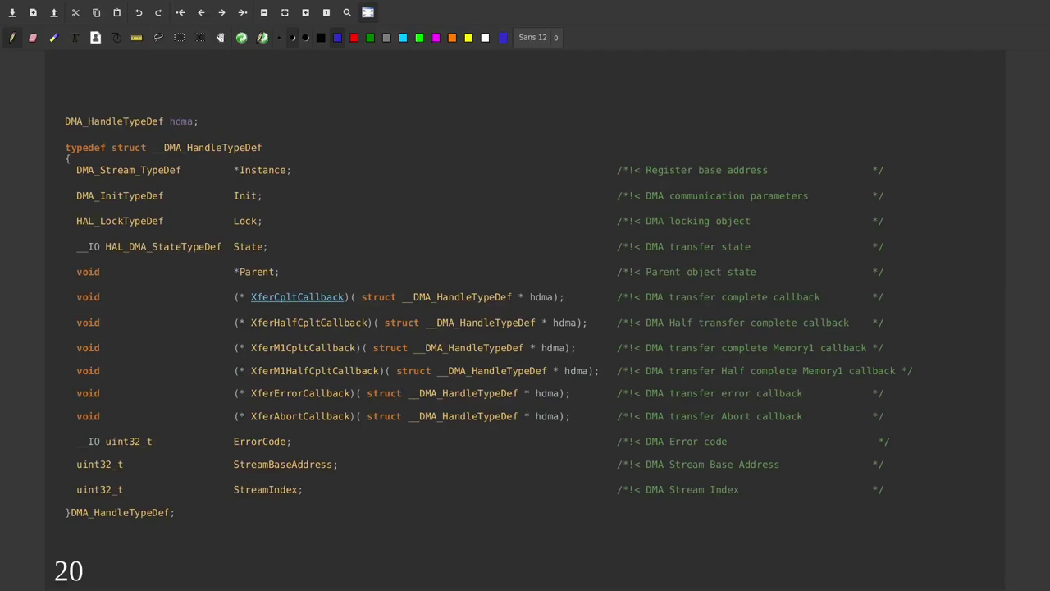
left_click(485, 36)
left_click_drag(75, 131, 189, 129)
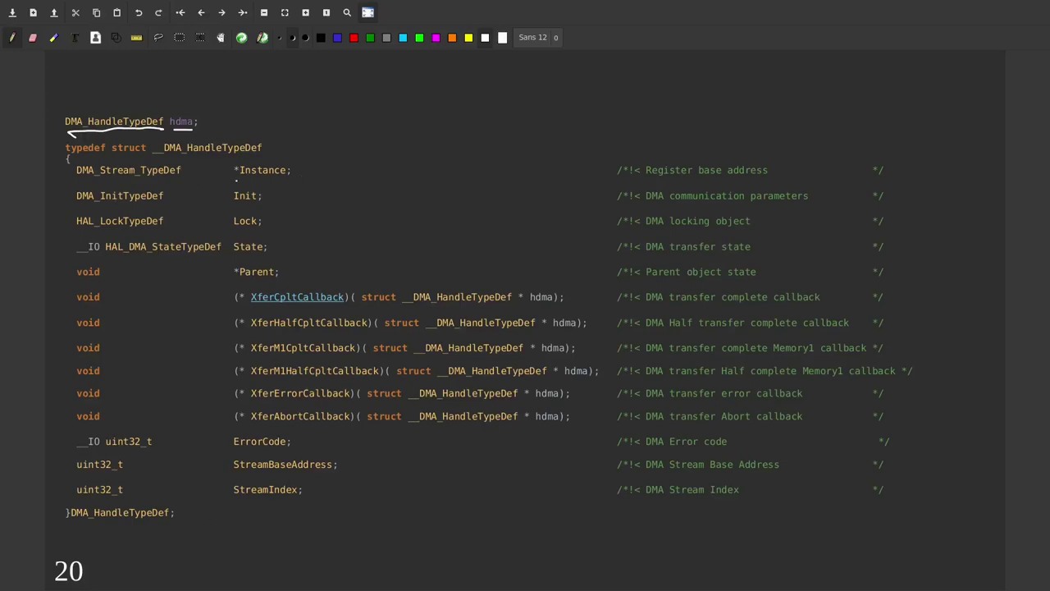
left_click_drag(237, 178, 291, 174)
left_click_drag(278, 183, 295, 255)
- Underline the comments for the transfer complete, half transfer complete, Memory1 complete and Memory1 half complete callbacks
left_click_drag(671, 304, 766, 310)
left_click_drag(679, 327, 797, 328)
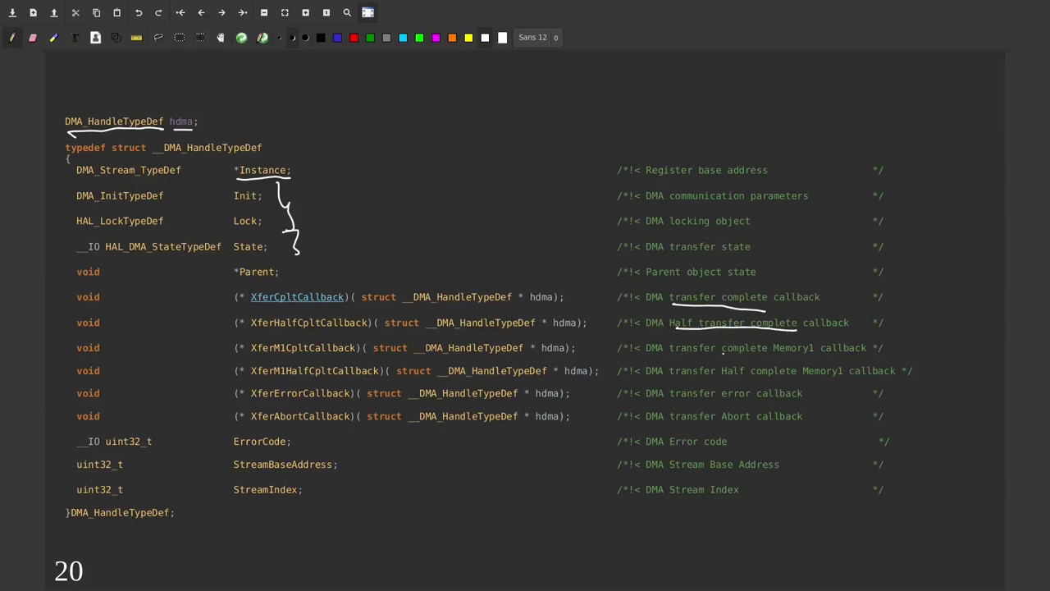
left_click_drag(674, 354, 836, 353)
left_click_drag(674, 380, 868, 377)
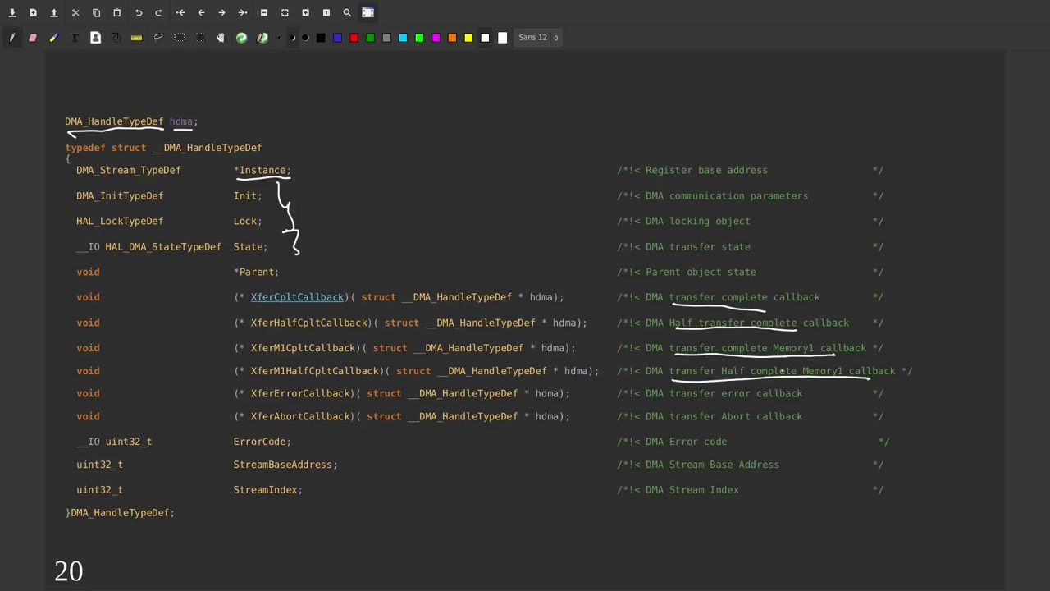
- Underline error, Abort, Error code, Stream Base Address and DMA Stream Index in the comments, and write 0...7 beside Stream Index
mouse_move(722, 402)
left_mouse_down()
mouse_move(755, 404)
mouse_move(754, 427)
left_mouse_up()
left_click_drag(669, 449, 706, 451)
left_click_drag(682, 474, 767, 473)
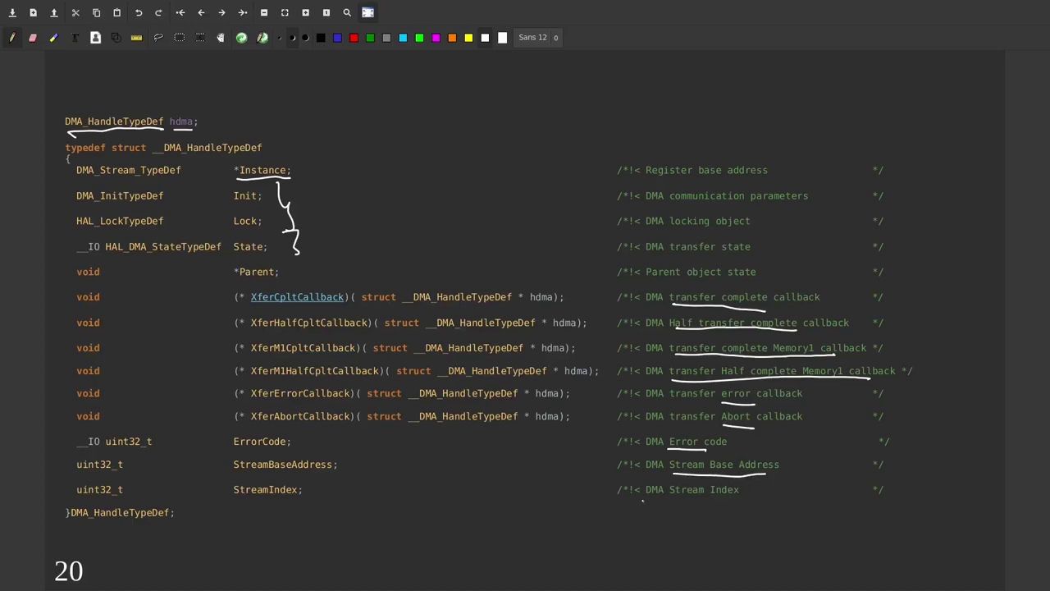
left_click_drag(643, 500, 804, 504)
- On page 21, draw arrows pointing at HAL_DMA_Start and its hdma argument, checking the handle struct on page 20
key("Page_Down")
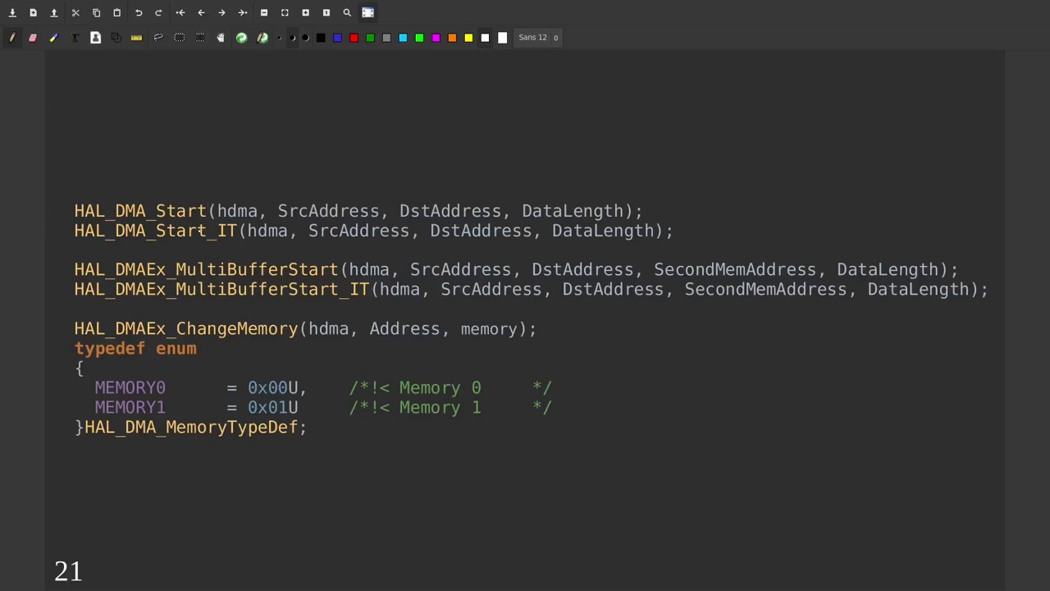
left_click_drag(56, 211, 75, 217)
left_click_drag(236, 157, 243, 187)
key("Page_Up")
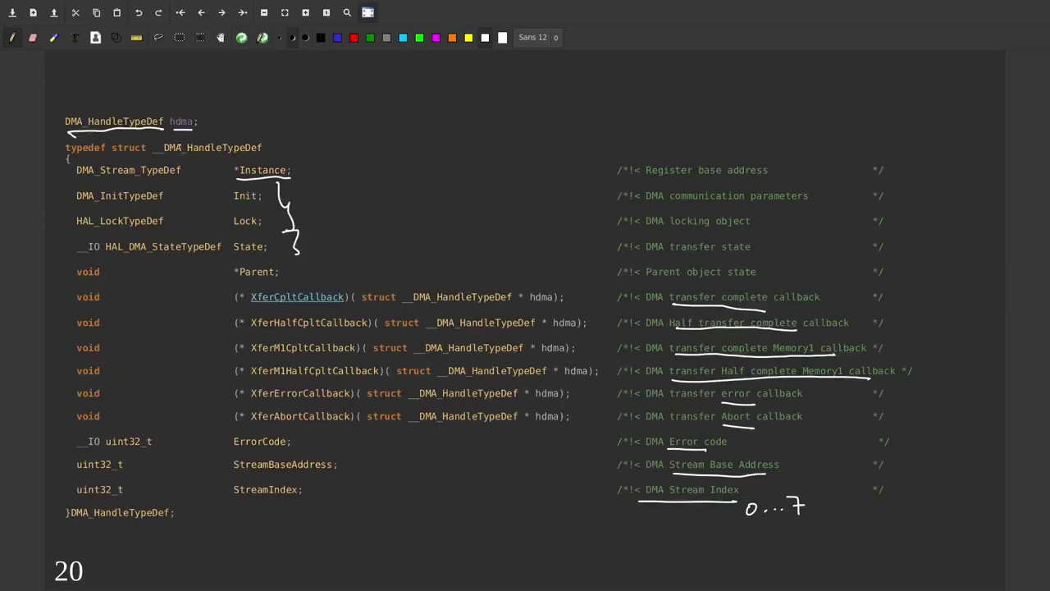
key("Page_Down")
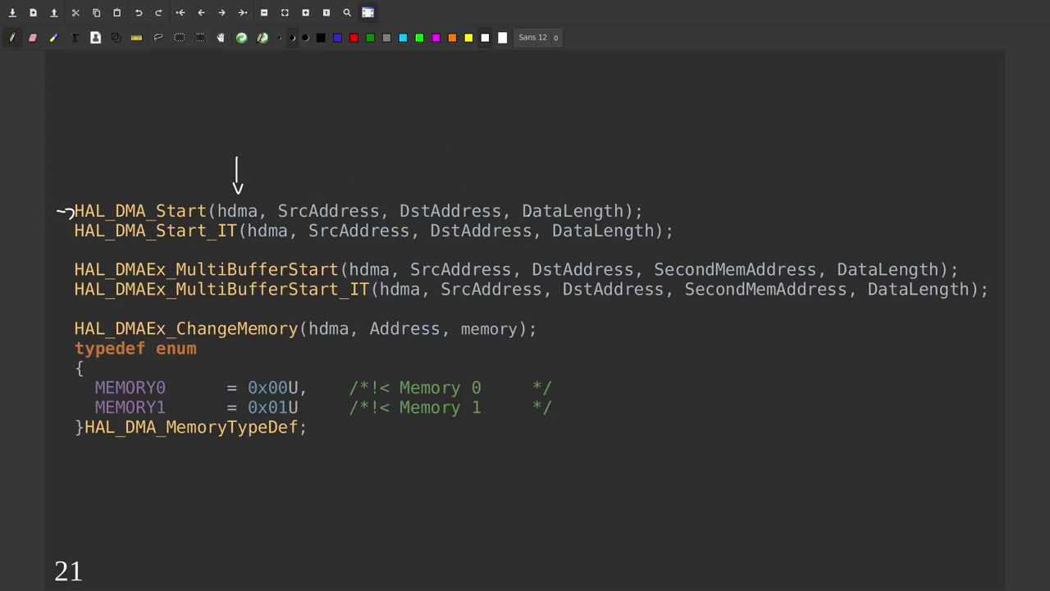
- Label the HAL_DMA_Start arguments by hand: size above DataLength, S above SrcAddress and D above DstAddress
left_click_drag(565, 181, 563, 194)
left_click_drag(578, 179, 575, 192)
left_click_drag(583, 153, 572, 167)
mouse_move(588, 160)
left_mouse_down()
mouse_move(590, 169)
mouse_move(637, 158)
left_mouse_up()
left_click(644, 162)
left_click_drag(354, 182, 342, 198)
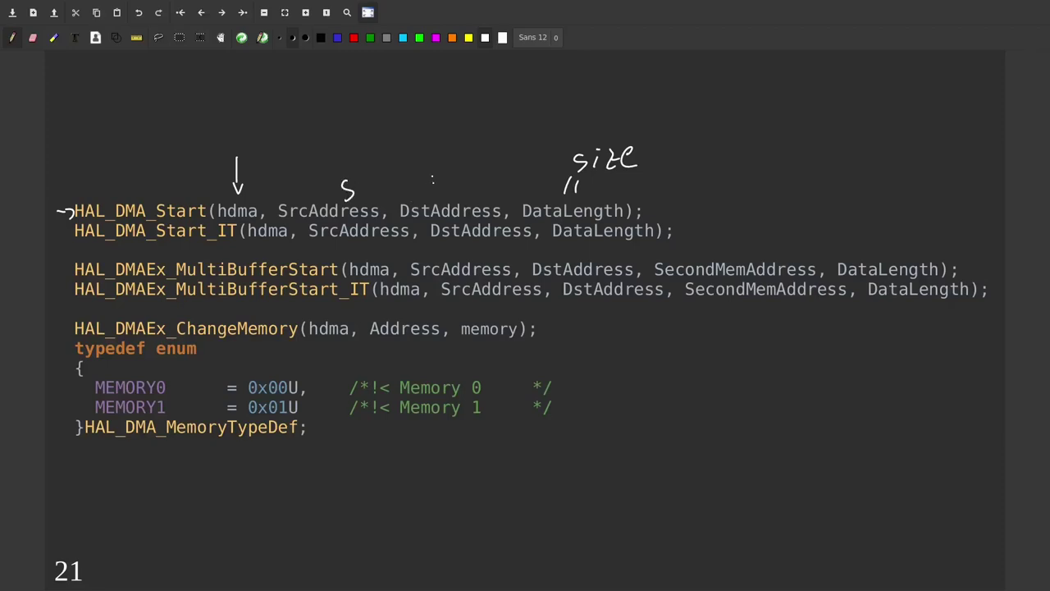
left_click_drag(430, 173, 430, 190)
left_click_drag(430, 173, 431, 191)
- Underline IT in HAL_DMA_Start_IT, then mark HAL_DMAEx_MultiBufferStart and its hdma with arrows and SrcAddress with S
left_click_drag(218, 243, 239, 242)
mouse_move(47, 272)
left_mouse_down()
mouse_move(69, 271)
mouse_move(63, 278)
left_mouse_up()
left_click_drag(447, 246, 442, 259)
left_click_drag(359, 243, 360, 257)
left_click_drag(356, 253, 365, 254)
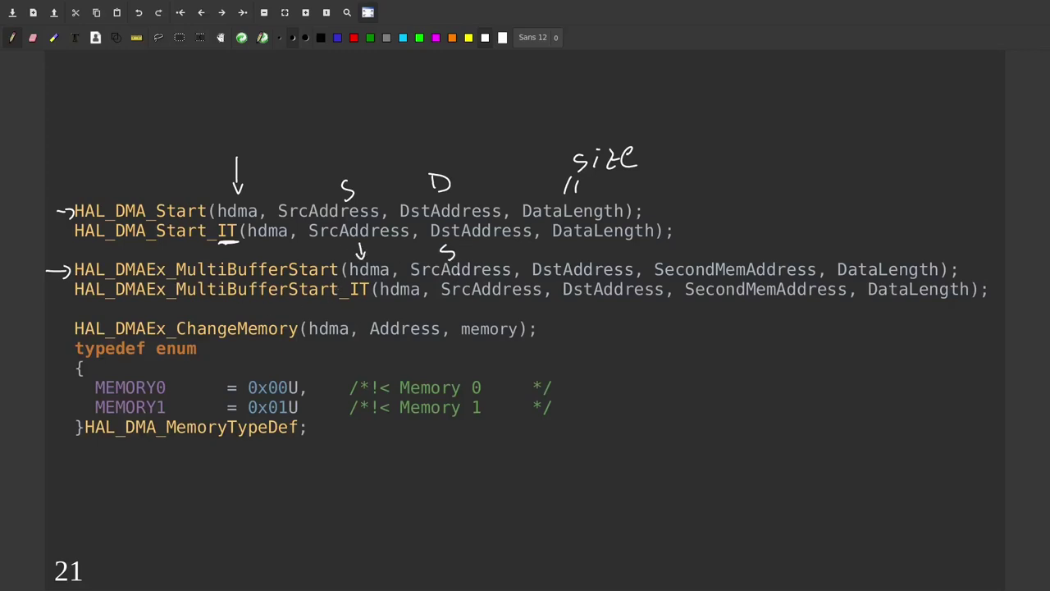
- Label the remaining HAL_DMAEx_MultiBufferStart arguments D1 for DstAddress, D2 for SecondMemAddress and size for DataLength
left_click_drag(569, 245, 568, 258)
left_click_drag(568, 245, 569, 256)
left_click_drag(708, 239, 709, 253)
left_click_drag(708, 240, 747, 254)
left_click_drag(602, 246, 607, 257)
mouse_move(884, 238)
left_mouse_down()
mouse_move(872, 254)
mouse_move(888, 245)
left_mouse_up()
left_click_drag(896, 218, 890, 232)
left_click(906, 215)
mouse_move(906, 220)
left_mouse_down()
mouse_move(905, 229)
mouse_move(939, 227)
left_mouse_up()
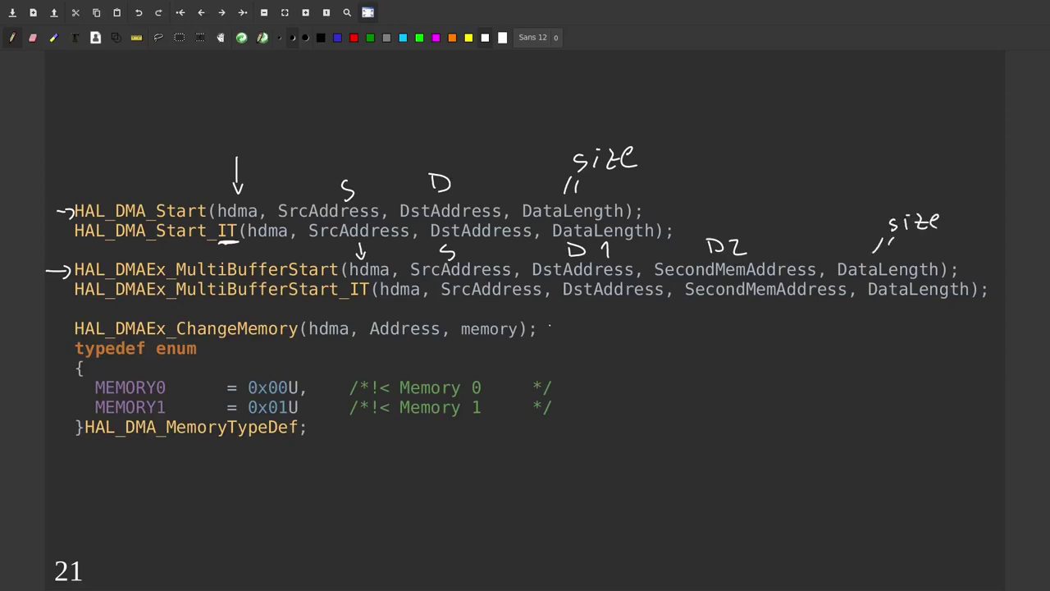
- Underline IT in HAL_DMAEx_MultiBufferStart_IT and add arrows to the ChangeMemory arguments hdma, Address and memory, labelling Address as new
left_click_drag(357, 300, 372, 300)
mouse_move(331, 300)
left_mouse_down()
mouse_move(331, 316)
mouse_move(336, 309)
left_mouse_up()
mouse_move(400, 361)
left_mouse_down()
mouse_move(402, 339)
mouse_move(402, 369)
mouse_move(485, 339)
mouse_move(490, 347)
left_mouse_up()
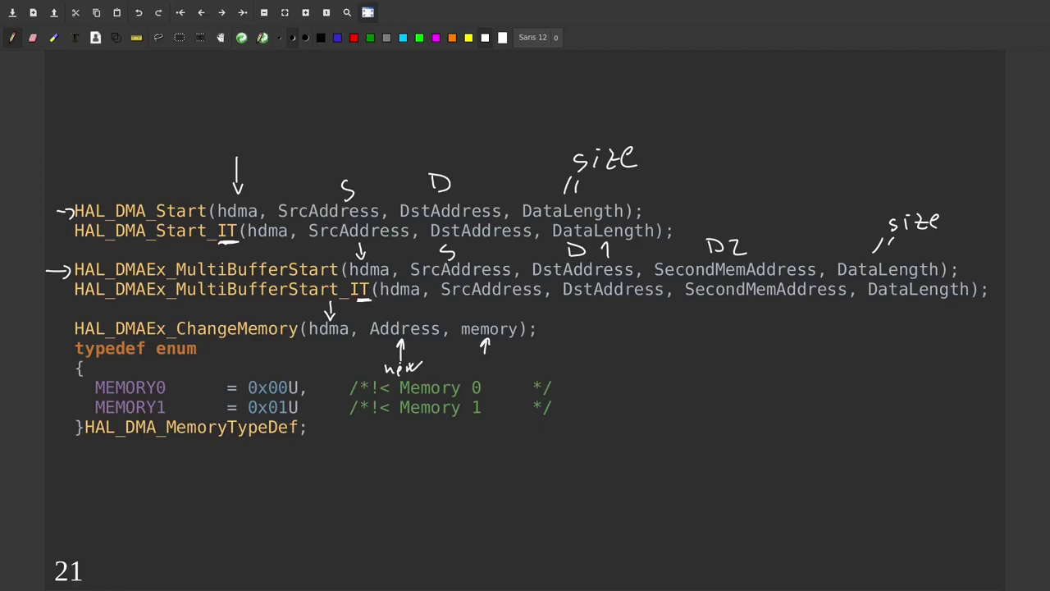
- Back on page 20, handwrite DMA with (*ISR) beneath it in the empty area above the callbacks, adding further strokes below
key("Page_Up")
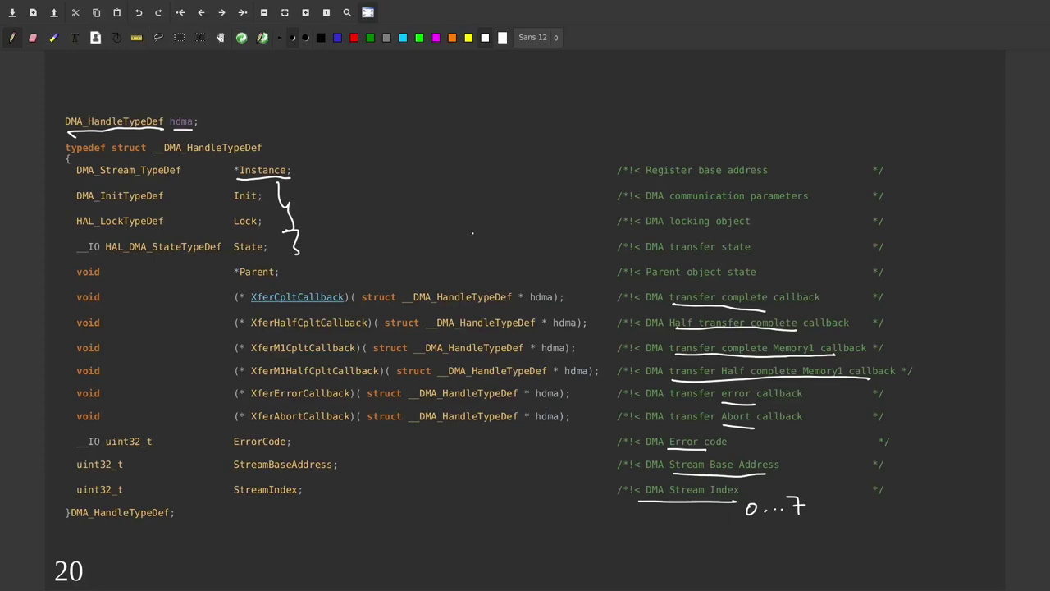
mouse_move(386, 96)
left_mouse_down()
mouse_move(389, 125)
mouse_move(456, 116)
mouse_move(457, 100)
left_mouse_up()
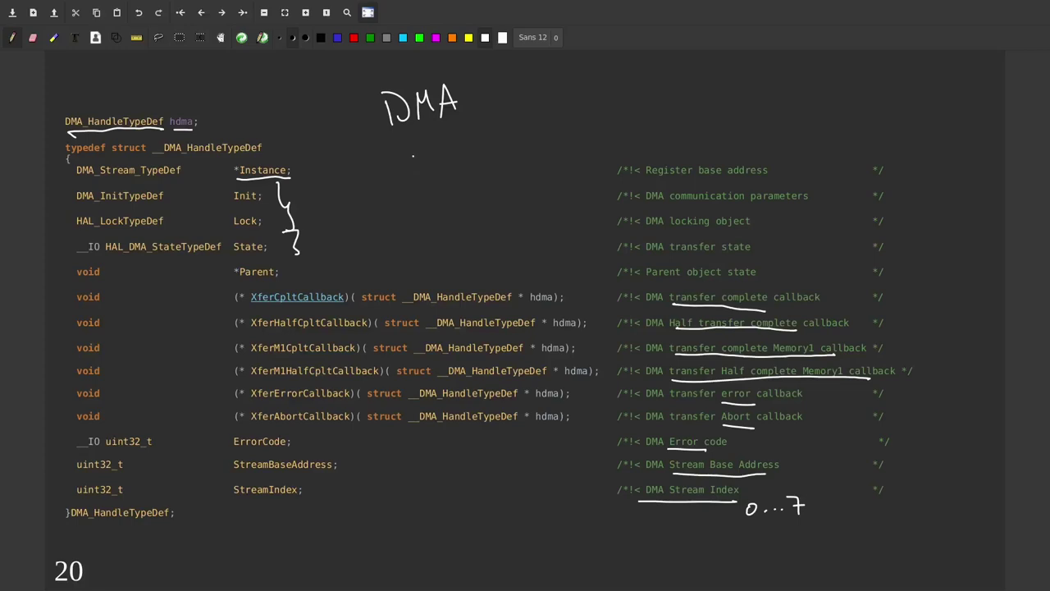
mouse_move(406, 148)
left_mouse_down()
mouse_move(402, 176)
mouse_move(417, 156)
mouse_move(428, 158)
mouse_move(422, 164)
left_mouse_up()
mouse_move(435, 146)
left_mouse_down()
mouse_move(443, 163)
mouse_move(492, 145)
mouse_move(501, 156)
left_mouse_up()
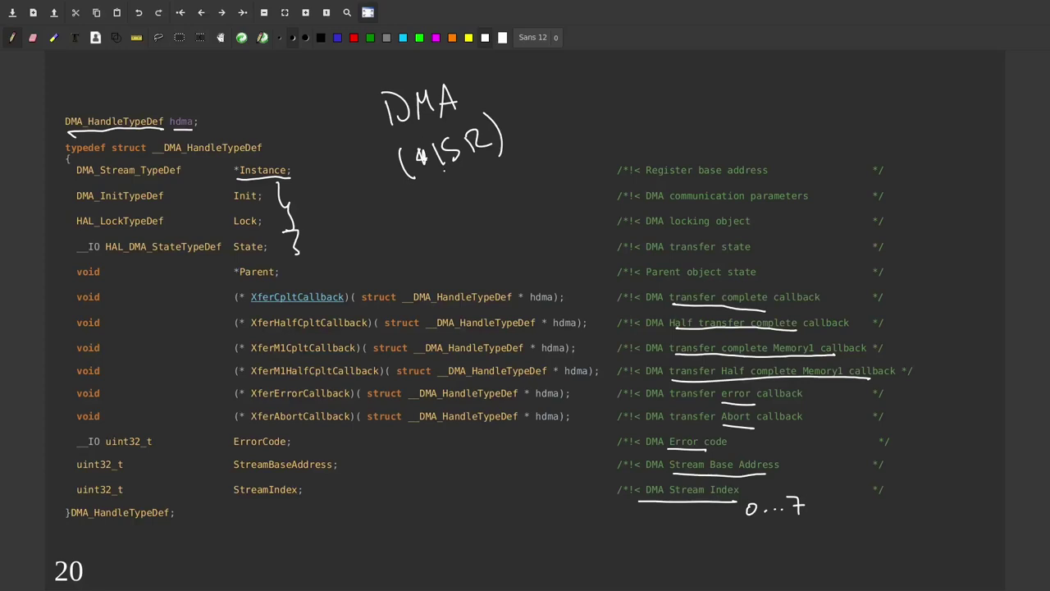
mouse_move(439, 215)
left_mouse_down()
mouse_move(447, 197)
mouse_move(442, 209)
left_mouse_up()
mouse_move(459, 215)
left_mouse_down()
mouse_move(456, 197)
mouse_move(466, 202)
left_mouse_up()
mouse_move(469, 207)
left_mouse_down()
mouse_move(479, 187)
mouse_move(487, 195)
left_mouse_up()
left_click_drag(494, 190, 516, 174)
mouse_move(528, 154)
left_mouse_down()
mouse_move(530, 179)
mouse_move(528, 162)
left_mouse_up()
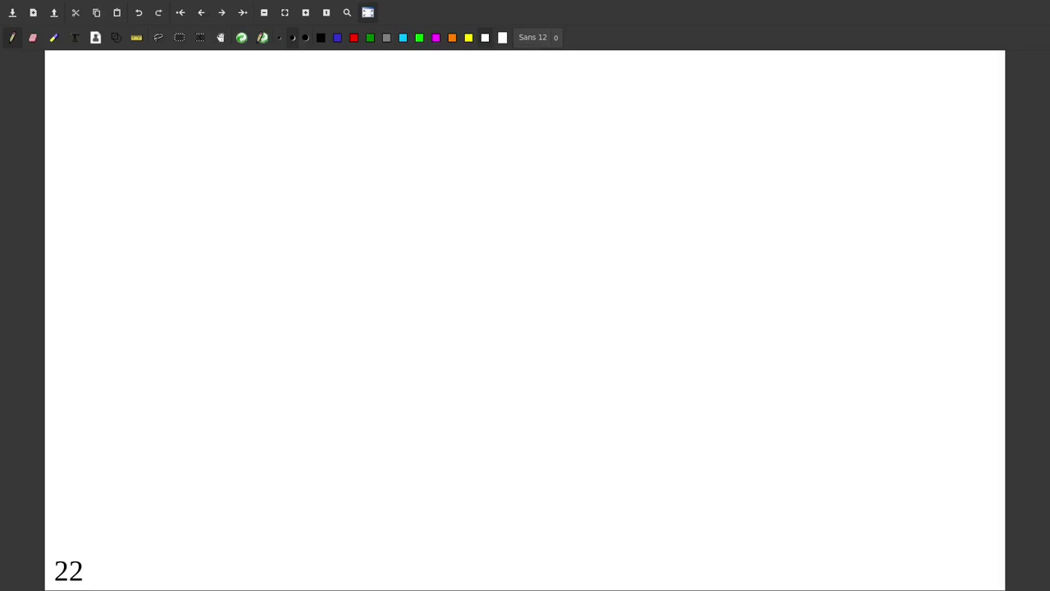
- On blank page 22, draw a black square wave fed by an arrow from x, and write fx and Tx below the x
left_click(320, 38)
mouse_move(312, 217)
left_mouse_down()
mouse_move(354, 179)
mouse_move(423, 212)
mouse_move(509, 210)
mouse_move(558, 158)
mouse_move(595, 202)
mouse_move(678, 155)
mouse_move(779, 197)
mouse_move(838, 201)
left_mouse_up()
mouse_move(253, 196)
left_mouse_down()
mouse_move(283, 195)
mouse_move(284, 212)
left_mouse_up()
left_click_drag(217, 182, 204, 200)
mouse_move(202, 180)
left_mouse_down()
mouse_move(227, 200)
mouse_move(181, 254)
mouse_move(191, 237)
left_mouse_up()
mouse_move(196, 239)
left_mouse_down()
mouse_move(210, 252)
mouse_move(197, 252)
mouse_move(179, 305)
mouse_move(189, 277)
left_mouse_up()
mouse_move(200, 299)
left_mouse_down()
mouse_move(191, 311)
mouse_move(209, 313)
left_mouse_up()
- Mark one full period of the square wave with a double arrow labelled Tx and its first high pulse with one labelled Dx
mouse_move(350, 148)
left_mouse_down()
mouse_move(497, 133)
mouse_move(347, 150)
mouse_move(362, 153)
left_mouse_up()
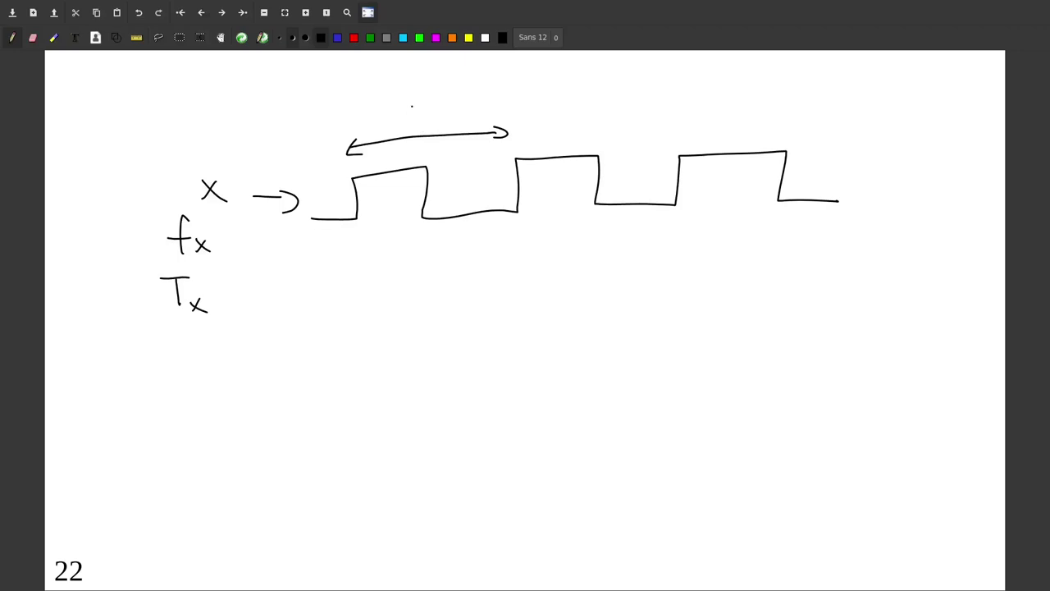
left_click_drag(411, 105, 413, 128)
mouse_move(399, 103)
left_mouse_down()
mouse_move(428, 100)
mouse_move(436, 129)
left_mouse_up()
left_click_drag(434, 120, 448, 129)
mouse_move(357, 168)
left_mouse_down()
mouse_move(415, 156)
mouse_move(361, 170)
mouse_move(387, 156)
left_mouse_up()
left_click_drag(377, 150, 400, 156)
left_click_drag(400, 149, 392, 157)
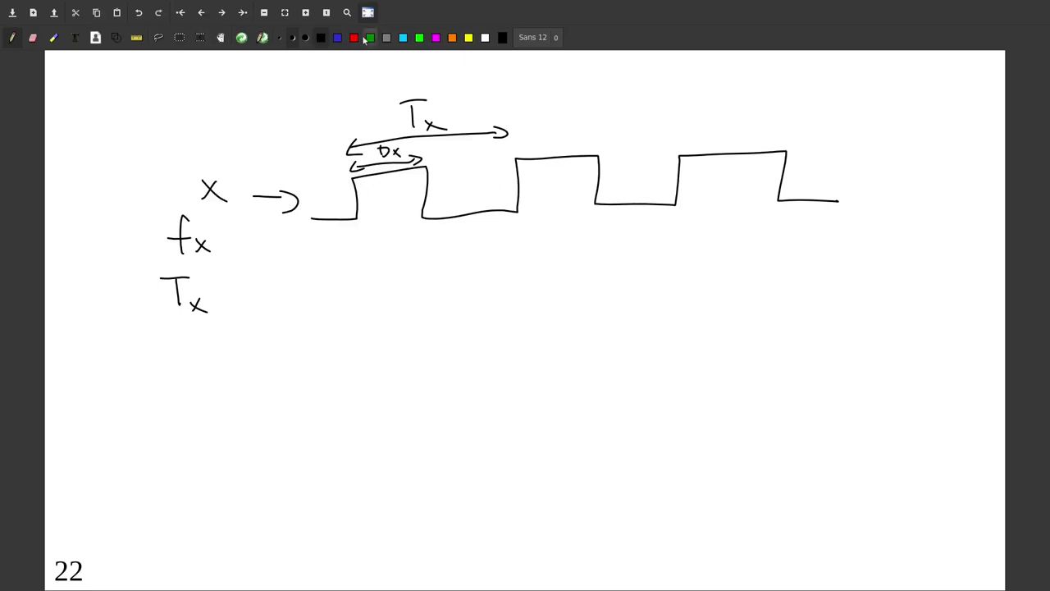
- Draw a blue oscillator symbol below the waveform and label it f0 = 10 MHz
left_click(337, 37)
mouse_move(607, 423)
left_mouse_down()
mouse_move(633, 419)
mouse_move(605, 422)
mouse_move(674, 438)
left_mouse_up()
mouse_move(688, 433)
left_mouse_down()
mouse_move(690, 444)
mouse_move(719, 420)
mouse_move(714, 449)
left_mouse_up()
left_click_drag(710, 436, 726, 434)
mouse_move(736, 445)
left_mouse_down()
mouse_move(730, 450)
mouse_move(738, 445)
left_mouse_up()
left_click_drag(748, 433, 777, 443)
mouse_move(797, 425)
left_mouse_down()
mouse_move(789, 440)
mouse_move(796, 425)
mouse_move(822, 420)
mouse_move(830, 438)
mouse_move(855, 427)
mouse_move(861, 439)
left_mouse_up()
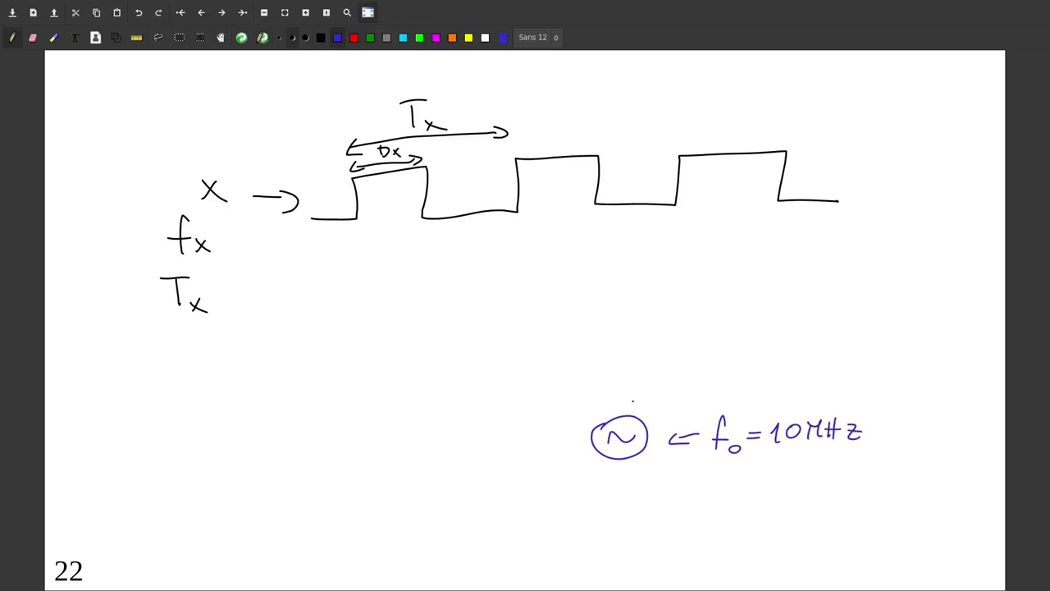
- Draw an arrow labelled 1/k up from the oscillator and write fk = f0/k, Tk = T0·k above it
mouse_move(629, 402)
left_mouse_down()
mouse_move(627, 358)
mouse_move(633, 370)
mouse_move(668, 379)
mouse_move(673, 398)
left_mouse_up()
mouse_move(632, 317)
left_mouse_down()
mouse_move(625, 348)
mouse_move(635, 336)
left_mouse_up()
mouse_move(638, 335)
left_mouse_down()
mouse_move(655, 350)
mouse_move(677, 333)
left_mouse_up()
left_click_drag(708, 307, 694, 331)
left_click_drag(687, 325, 706, 324)
mouse_move(712, 325)
left_mouse_down()
mouse_move(731, 335)
mouse_move(729, 354)
mouse_move(765, 353)
mouse_move(783, 339)
left_mouse_up()
mouse_move(775, 319)
left_mouse_down()
mouse_move(803, 317)
mouse_move(818, 337)
mouse_move(833, 325)
left_mouse_up()
left_click_drag(821, 333, 852, 339)
mouse_move(840, 320)
left_mouse_down()
mouse_move(866, 318)
mouse_move(874, 336)
mouse_move(911, 334)
left_mouse_up()
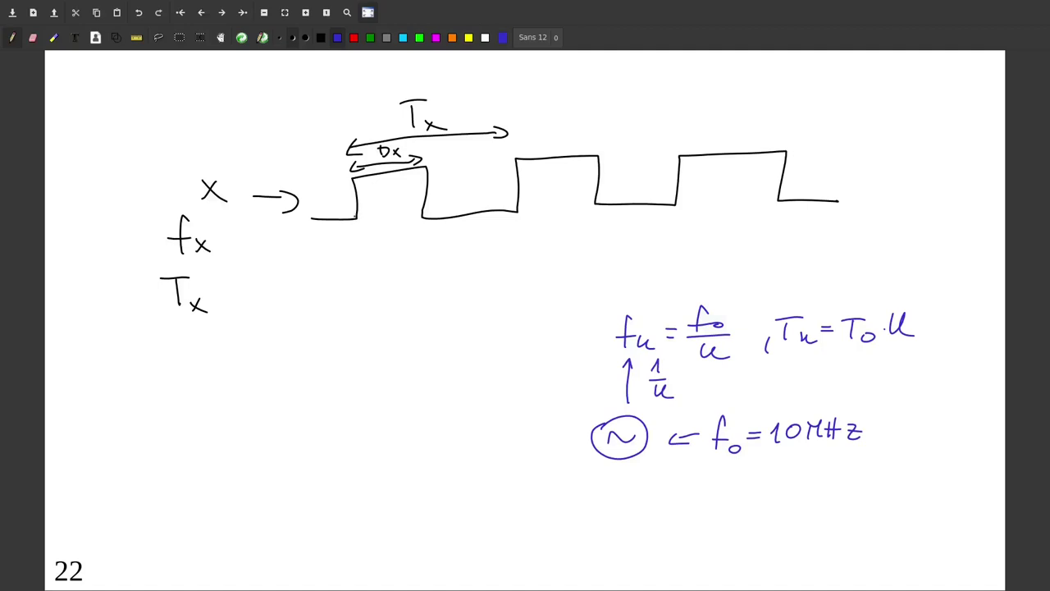
- Draw small blue clock pulses across the first period of the waveform and mark the first rising edge t=0 with an arrow
mouse_move(355, 216)
left_mouse_down()
mouse_move(366, 206)
mouse_move(429, 215)
mouse_move(509, 199)
mouse_move(540, 212)
left_mouse_up()
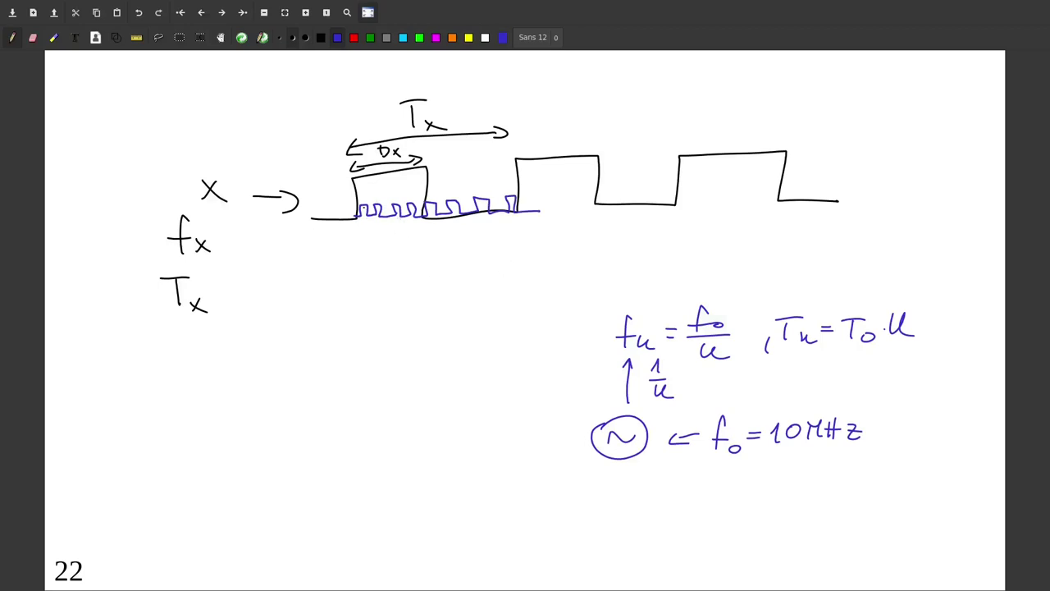
left_click_drag(358, 295, 352, 245)
mouse_move(344, 302)
left_mouse_down()
mouse_move(340, 326)
mouse_move(354, 310)
left_mouse_up()
left_click_drag(352, 311, 361, 310)
mouse_move(354, 318)
left_mouse_down()
mouse_move(370, 308)
mouse_move(365, 329)
left_mouse_up()
- Mark the second rising edge of the waveform with an arrow labelled t = z·Tk
left_click_drag(518, 294, 520, 223)
mouse_move(515, 233)
left_mouse_down()
mouse_move(521, 221)
mouse_move(527, 234)
left_mouse_up()
left_click_drag(507, 298, 505, 318)
left_click_drag(500, 307, 534, 311)
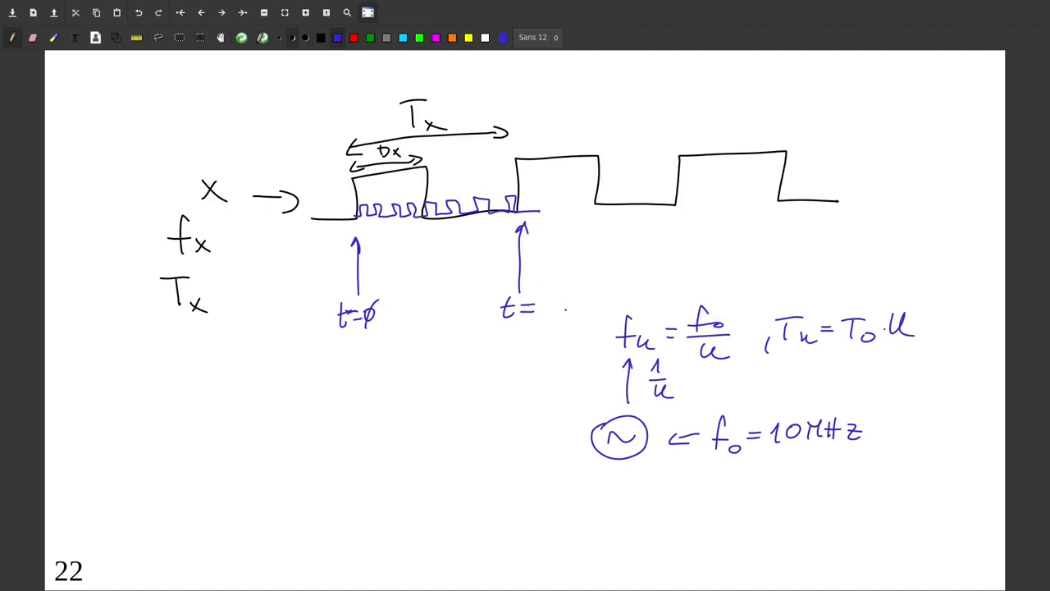
mouse_move(541, 297)
left_mouse_down()
mouse_move(553, 311)
mouse_move(548, 303)
left_mouse_up()
left_click(563, 306)
left_click(572, 307)
mouse_move(577, 294)
left_mouse_down()
mouse_move(579, 311)
mouse_move(596, 286)
left_mouse_up()
mouse_move(583, 304)
left_mouse_down()
mouse_move(589, 315)
mouse_move(597, 307)
left_mouse_up()
- Mark the first falling edge of the waveform with an arrow labelled t' = z'·Tk
left_click_drag(416, 288, 419, 236)
left_click_drag(413, 250, 423, 247)
mouse_move(417, 299)
left_mouse_down()
mouse_move(415, 316)
mouse_move(425, 304)
mouse_move(457, 320)
mouse_move(455, 302)
mouse_move(468, 318)
mouse_move(481, 298)
mouse_move(485, 325)
left_mouse_up()
left_click(448, 316)
left_click(475, 320)
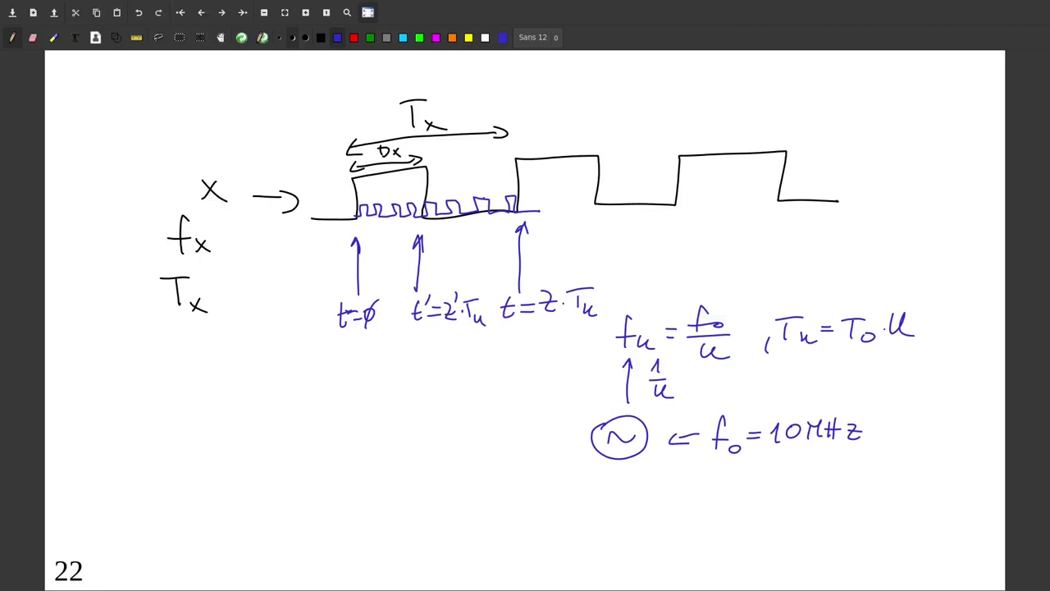
- Write the period equation Tx = z·Tk below the time labels
left_click_drag(312, 377, 314, 407)
mouse_move(301, 379)
left_mouse_down()
mouse_move(332, 377)
mouse_move(334, 415)
mouse_move(323, 416)
left_mouse_up()
left_click_drag(346, 388, 414, 404)
left_click(401, 395)
mouse_move(402, 376)
left_mouse_down()
mouse_move(430, 373)
mouse_move(450, 403)
left_mouse_up()
left_click(454, 402)
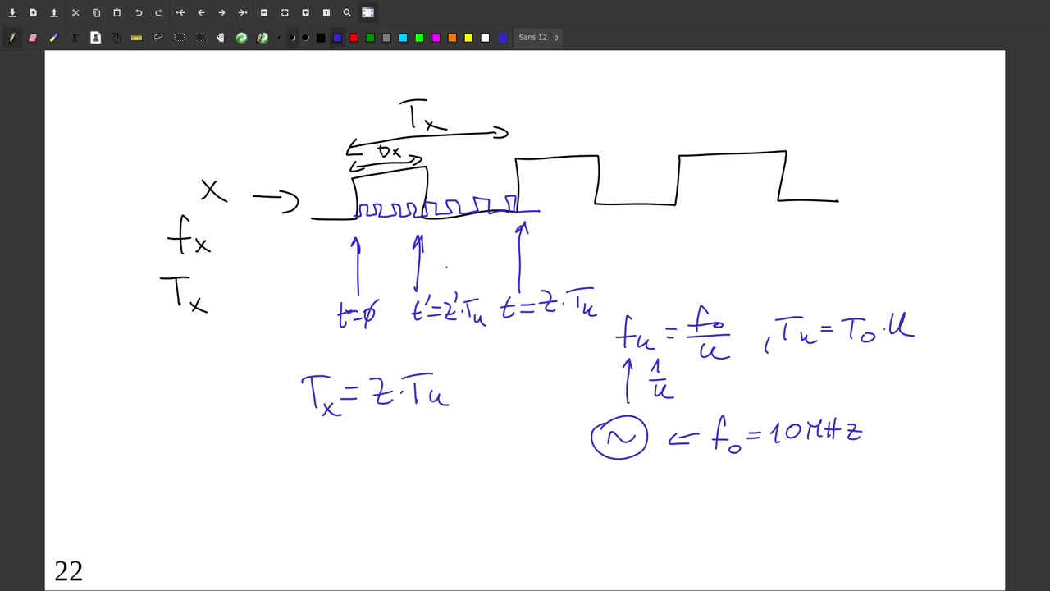
- Write Tx+ = z'·Tk below the period equation and put a plus sign inside the first high pulse
left_click_drag(321, 443, 321, 468)
mouse_move(308, 441)
left_mouse_down()
mouse_move(338, 439)
mouse_move(342, 478)
left_mouse_up()
left_click_drag(342, 463, 330, 478)
left_click_drag(346, 436, 345, 447)
left_click(356, 444)
left_click_drag(393, 186, 393, 196)
mouse_move(360, 456)
left_mouse_down()
mouse_move(375, 462)
mouse_move(345, 453)
mouse_move(399, 445)
mouse_move(407, 461)
mouse_move(410, 445)
mouse_move(437, 465)
mouse_move(453, 439)
mouse_move(469, 464)
left_mouse_up()
left_click(423, 451)
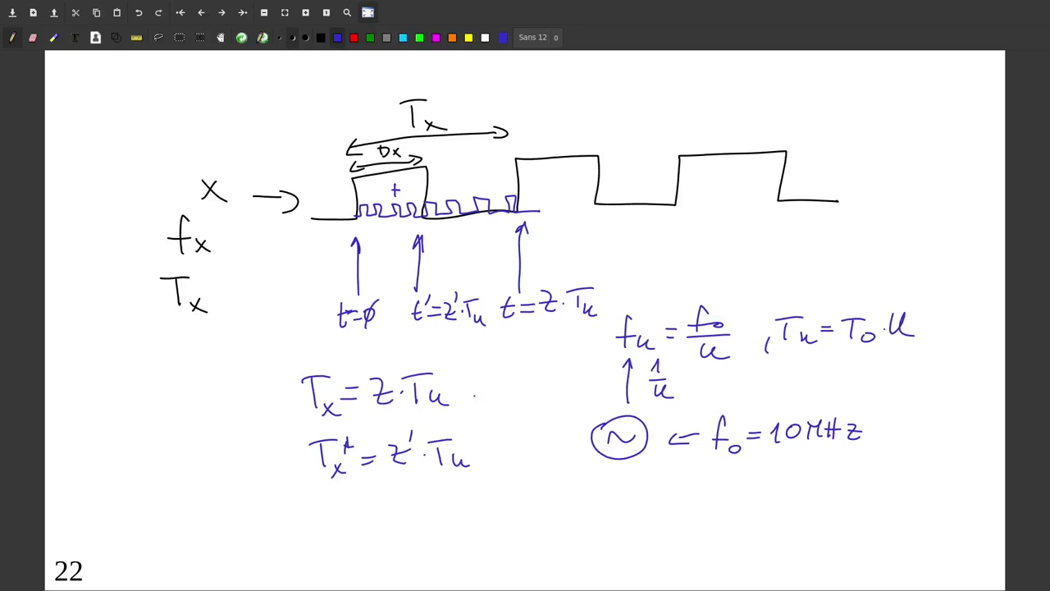
- Append z = IC1 to the Tx equation and z' = IC2 to the Tx+ equation
left_click_drag(465, 388, 464, 402)
mouse_move(475, 385)
left_mouse_down()
mouse_move(488, 399)
mouse_move(503, 384)
left_mouse_up()
left_click(494, 392)
left_click_drag(490, 394, 566, 396)
mouse_move(478, 457)
left_mouse_down()
mouse_move(475, 469)
mouse_move(506, 461)
mouse_move(502, 444)
mouse_move(526, 446)
left_mouse_up()
left_click(528, 449)
left_click_drag(516, 456, 540, 456)
mouse_move(559, 438)
left_mouse_down()
mouse_move(562, 456)
mouse_move(582, 457)
left_mouse_up()
left_click(584, 459)
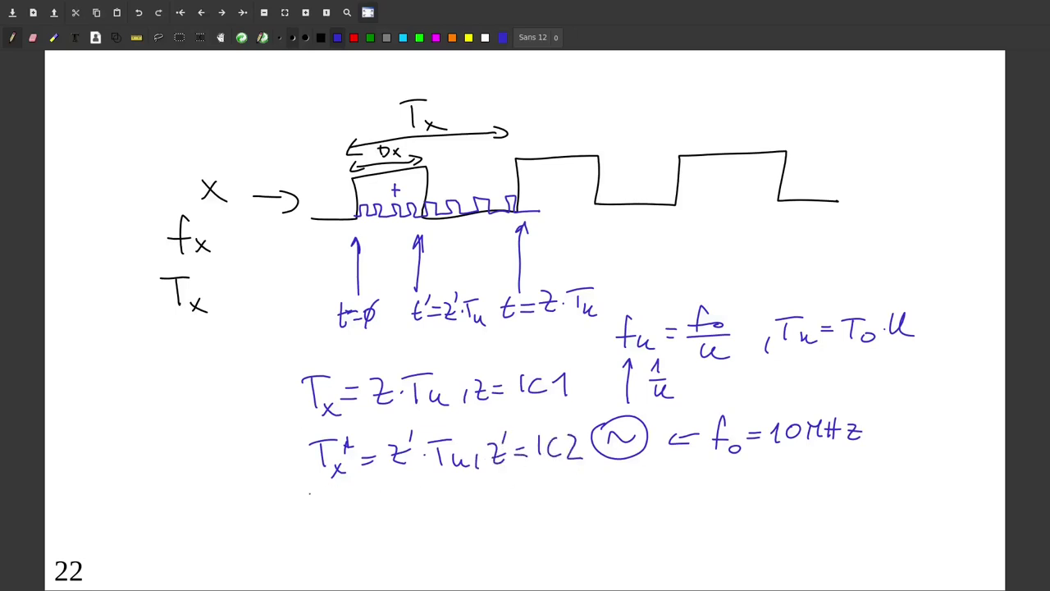
- Write the duty cycle formula Dc+ = Tx+/Tx below the two equations, ending with an equals sign
left_click_drag(301, 517, 302, 542)
mouse_move(301, 517)
left_mouse_down()
mouse_move(303, 541)
mouse_move(342, 548)
left_mouse_up()
left_click_drag(343, 510, 343, 520)
left_click_drag(338, 515, 379, 535)
mouse_move(397, 493)
left_mouse_down()
mouse_move(398, 515)
mouse_move(411, 489)
left_mouse_up()
left_click_drag(412, 502, 421, 513)
mouse_move(421, 502)
left_mouse_down()
mouse_move(412, 515)
mouse_move(431, 501)
left_mouse_up()
left_click_drag(424, 495, 437, 495)
mouse_move(398, 525)
left_mouse_down()
mouse_move(444, 523)
mouse_move(414, 557)
left_mouse_up()
mouse_move(401, 533)
left_mouse_down()
mouse_move(433, 530)
mouse_move(441, 557)
left_mouse_up()
left_click_drag(441, 543, 428, 559)
left_click_drag(456, 526, 465, 526)
left_click_drag(456, 531, 467, 531)
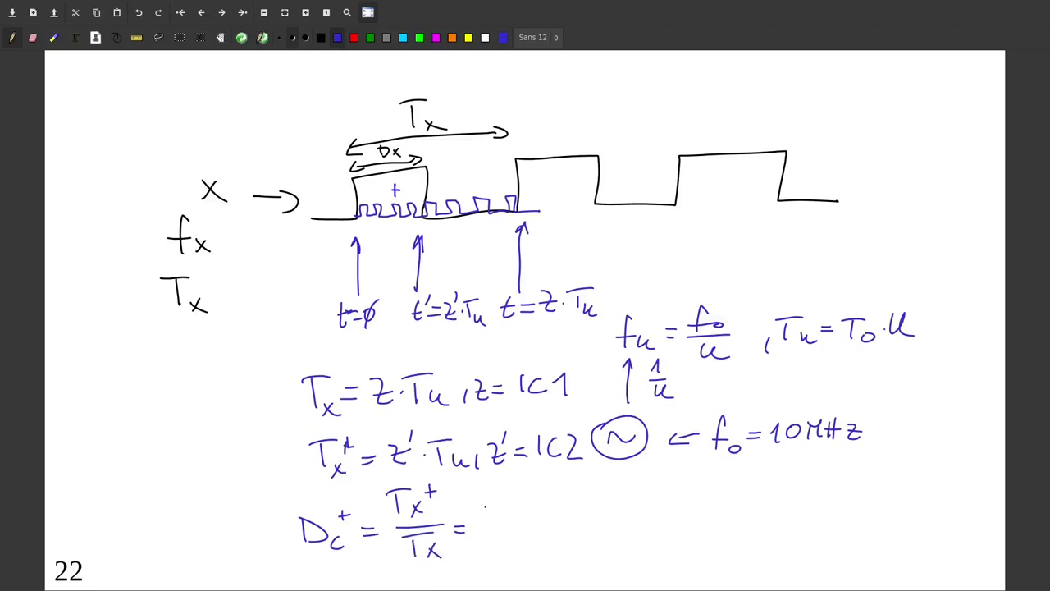
- Complete the duty cycle formula with the fraction IC2/IC1
mouse_move(489, 497)
left_mouse_down()
mouse_move(492, 520)
mouse_move(514, 515)
left_mouse_up()
mouse_move(523, 502)
left_mouse_down()
mouse_move(537, 527)
mouse_move(504, 555)
left_mouse_up()
mouse_move(523, 541)
left_mouse_down()
mouse_move(525, 553)
mouse_move(550, 553)
left_mouse_up()
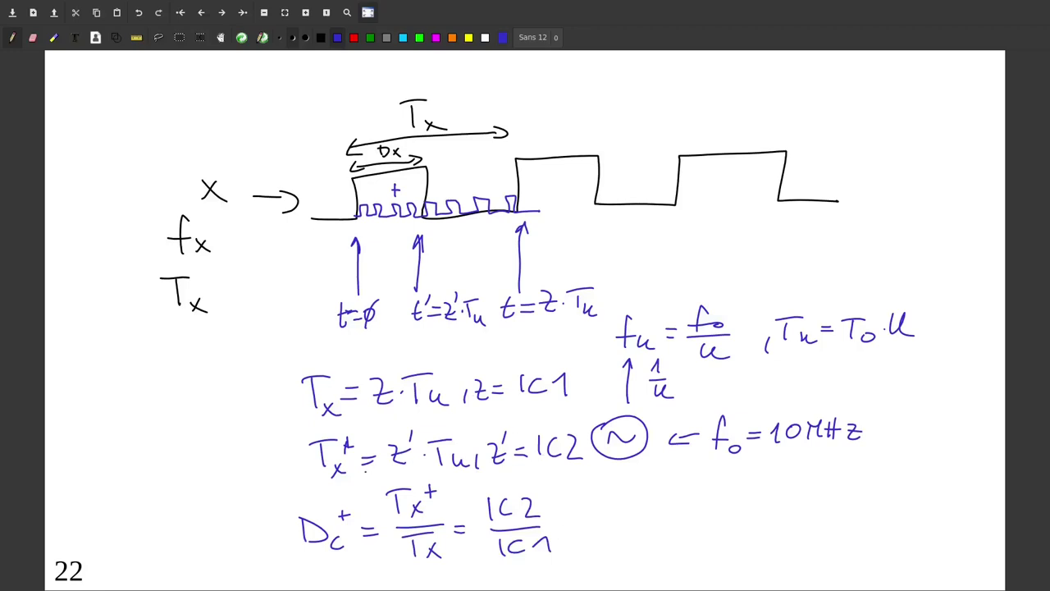
- In red, box t = z·Tk and t' = z'·Tk, and underline IC1 and IC2 in the equations
left_click(353, 37)
mouse_move(499, 323)
left_mouse_down()
mouse_move(612, 310)
mouse_move(515, 288)
mouse_move(497, 332)
left_mouse_up()
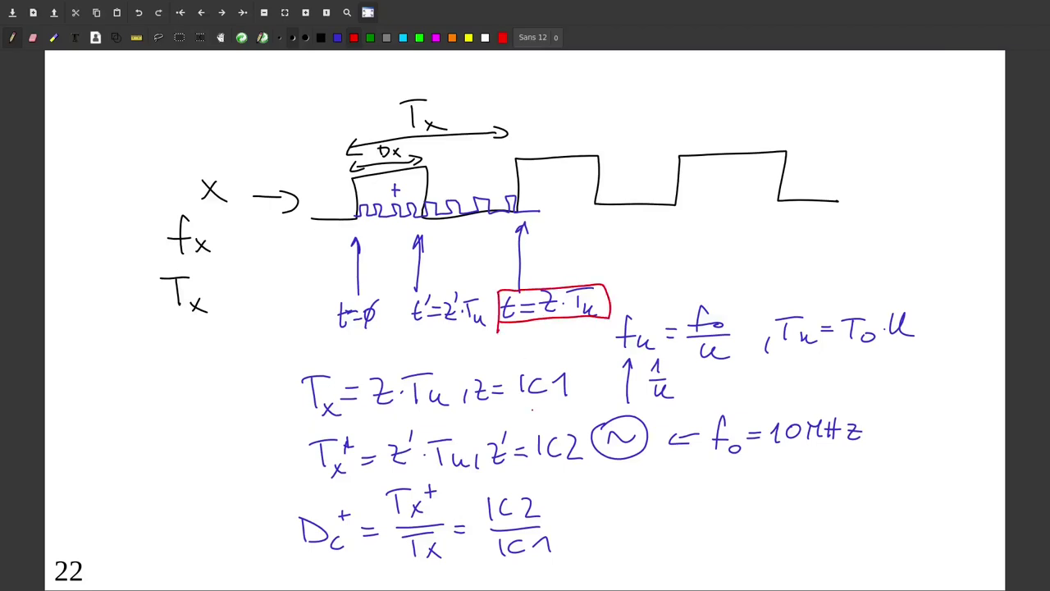
mouse_move(518, 402)
left_mouse_down()
mouse_move(566, 397)
mouse_move(524, 404)
left_mouse_up()
mouse_move(537, 464)
left_mouse_down()
mouse_move(579, 459)
mouse_move(549, 467)
left_mouse_up()
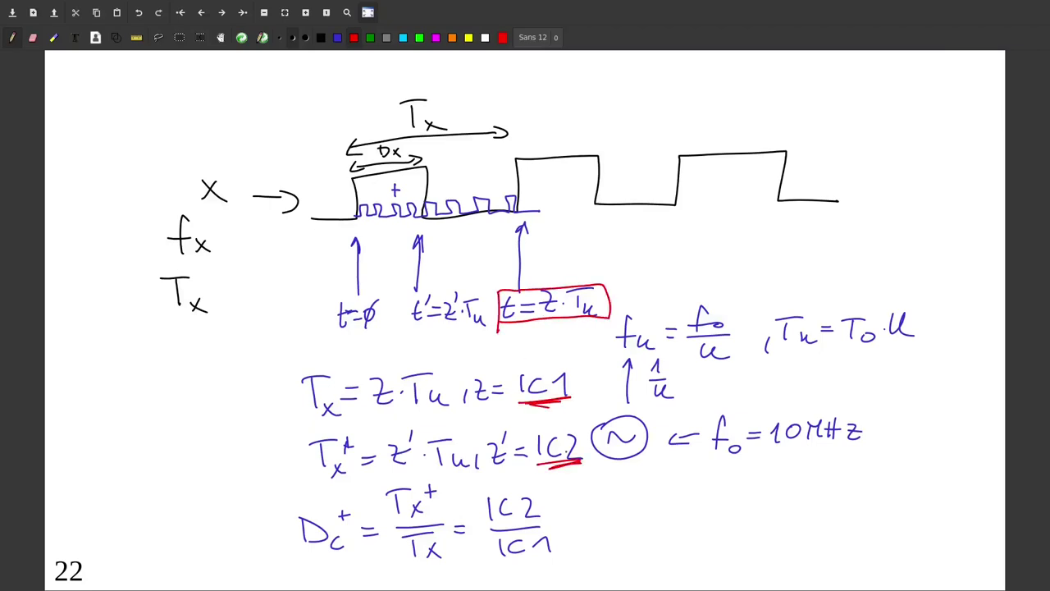
mouse_move(400, 293)
left_mouse_down()
mouse_move(398, 338)
mouse_move(487, 332)
mouse_move(415, 283)
left_mouse_up()
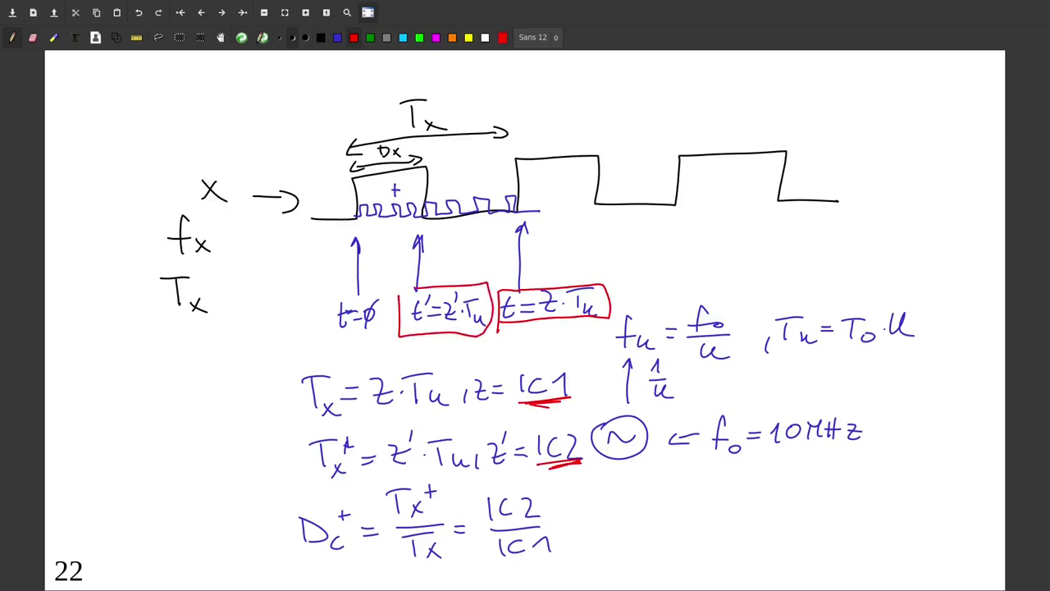
- Draw red arrows at the waveform's successive falling and rising edges and write ISR above them
mouse_move(435, 174)
left_mouse_down()
mouse_move(430, 195)
mouse_move(445, 217)
left_mouse_up()
mouse_move(521, 216)
left_mouse_down()
mouse_move(520, 180)
mouse_move(532, 174)
left_mouse_up()
left_click_drag(540, 98, 538, 142)
left_click_drag(504, 79, 446, 153)
left_click_drag(443, 140, 470, 142)
left_click_drag(599, 88, 598, 139)
left_click_drag(587, 118, 615, 117)
mouse_move(674, 98)
left_mouse_down()
mouse_move(675, 141)
mouse_move(691, 124)
left_mouse_up()
mouse_move(586, 62)
left_mouse_down()
mouse_move(584, 82)
mouse_move(598, 85)
left_mouse_up()
mouse_move(623, 71)
left_mouse_down()
mouse_move(623, 85)
mouse_move(643, 87)
left_mouse_up()
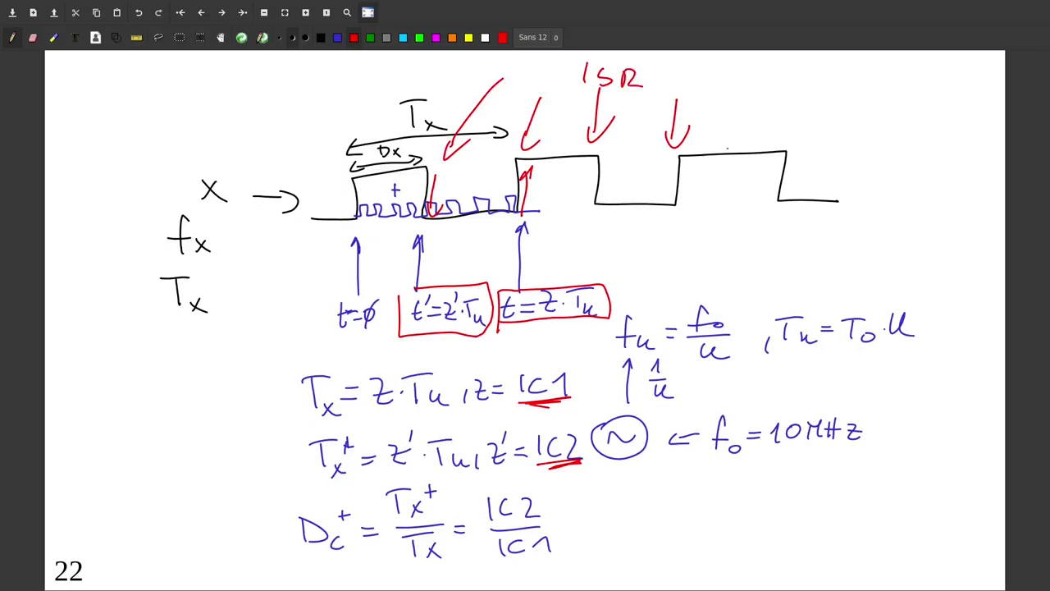
- Write ⇒ f_ISR ≥ f_x·2 in red beside the ISR arrows above the waveform
left_click_drag(718, 108, 738, 105)
left_click_drag(715, 119, 738, 117)
left_click_drag(738, 102, 745, 124)
left_click_drag(790, 92, 775, 128)
mouse_move(778, 116)
left_mouse_down()
mouse_move(789, 113)
mouse_move(790, 135)
left_mouse_up()
mouse_move(805, 122)
left_mouse_down()
mouse_move(797, 134)
mouse_move(813, 132)
left_mouse_up()
mouse_move(813, 119)
left_mouse_down()
mouse_move(833, 130)
mouse_move(868, 120)
mouse_move(867, 138)
left_mouse_up()
mouse_move(864, 122)
left_mouse_down()
mouse_move(878, 120)
mouse_move(901, 142)
left_mouse_up()
mouse_move(899, 128)
left_mouse_down()
mouse_move(885, 144)
mouse_move(936, 148)
left_mouse_up()
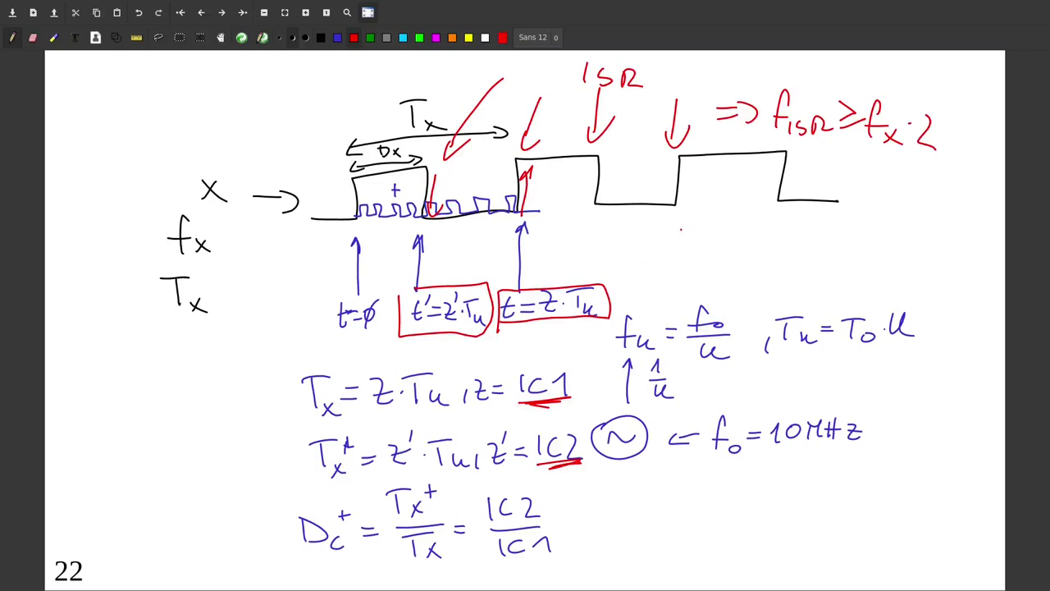
- Write the red example f_x = 10kHz ⇒ 10000 ISR/s below the waveform's second half
left_click_drag(688, 228, 675, 264)
mouse_move(667, 258)
left_mouse_down()
mouse_move(688, 254)
mouse_move(697, 272)
left_mouse_up()
mouse_move(697, 258)
left_mouse_down()
mouse_move(686, 273)
mouse_move(715, 246)
left_mouse_up()
left_click_drag(703, 257, 725, 260)
left_click_drag(744, 245, 769, 256)
left_click_drag(777, 235, 776, 259)
mouse_move(770, 246)
left_mouse_down()
mouse_move(797, 256)
mouse_move(817, 242)
left_mouse_up()
left_click_drag(799, 251, 815, 249)
mouse_move(817, 235)
left_mouse_down()
mouse_move(830, 243)
mouse_move(818, 253)
mouse_move(849, 251)
left_mouse_up()
left_click_drag(862, 238, 914, 235)
mouse_move(866, 261)
left_mouse_down()
mouse_move(940, 253)
mouse_move(902, 282)
left_mouse_up()
left_click_drag(937, 235, 936, 245)
mouse_move(952, 237)
left_mouse_down()
mouse_move(942, 244)
mouse_move(973, 243)
left_mouse_up()
left_click_drag(983, 242, 984, 243)
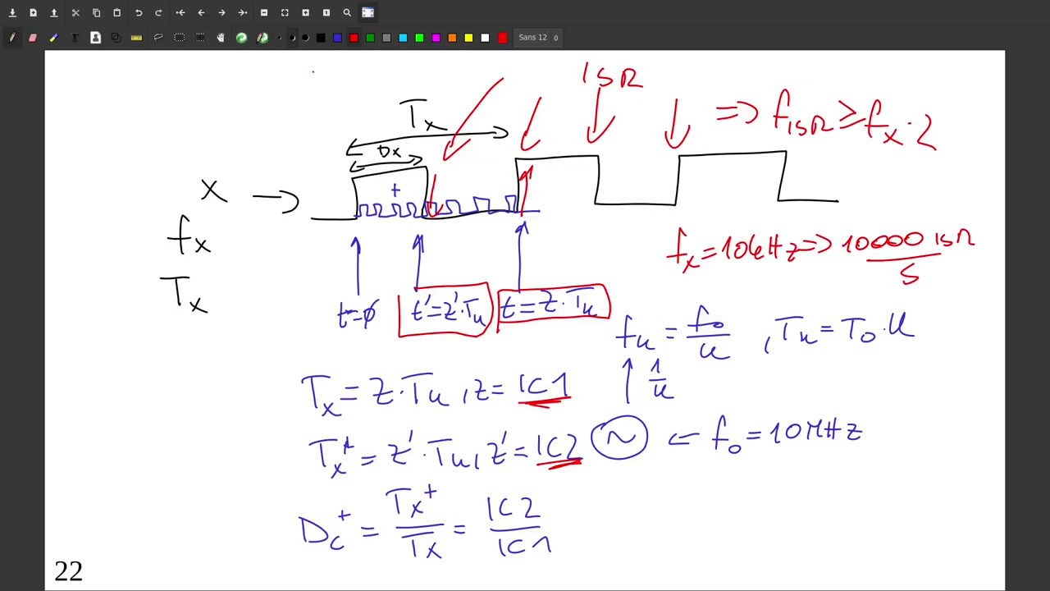
- In green, draw arrows up to the waveform's falling and rising edges and label both DMA
left_click(370, 37)
mouse_move(560, 263)
left_mouse_down()
mouse_move(538, 223)
mouse_move(552, 232)
left_mouse_up()
left_click_drag(463, 272, 447, 234)
mouse_move(444, 256)
left_mouse_down()
mouse_move(457, 246)
mouse_move(478, 270)
mouse_move(512, 249)
mouse_move(560, 253)
mouse_move(566, 271)
mouse_move(620, 259)
left_mouse_up()
left_click_drag(600, 254, 613, 252)
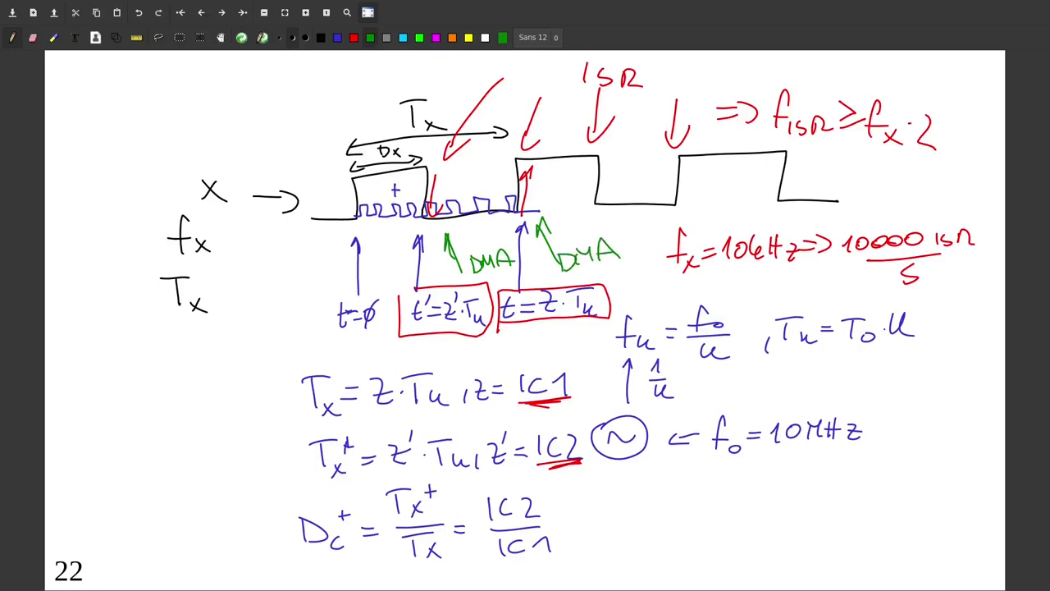
- Write STREAMX in green above IC1 and circle IC1 and IC2 in the two equations
mouse_move(515, 362)
left_mouse_down()
mouse_move(584, 410)
mouse_move(524, 361)
mouse_move(538, 354)
left_mouse_up()
mouse_move(551, 343)
left_mouse_down()
mouse_move(566, 354)
mouse_move(546, 355)
mouse_move(561, 332)
mouse_move(577, 359)
mouse_move(589, 352)
left_mouse_up()
mouse_move(589, 361)
left_mouse_down()
mouse_move(597, 344)
mouse_move(607, 365)
left_mouse_up()
left_click_drag(611, 362, 606, 370)
mouse_move(599, 428)
left_mouse_down()
mouse_move(559, 427)
mouse_move(599, 423)
left_mouse_up()
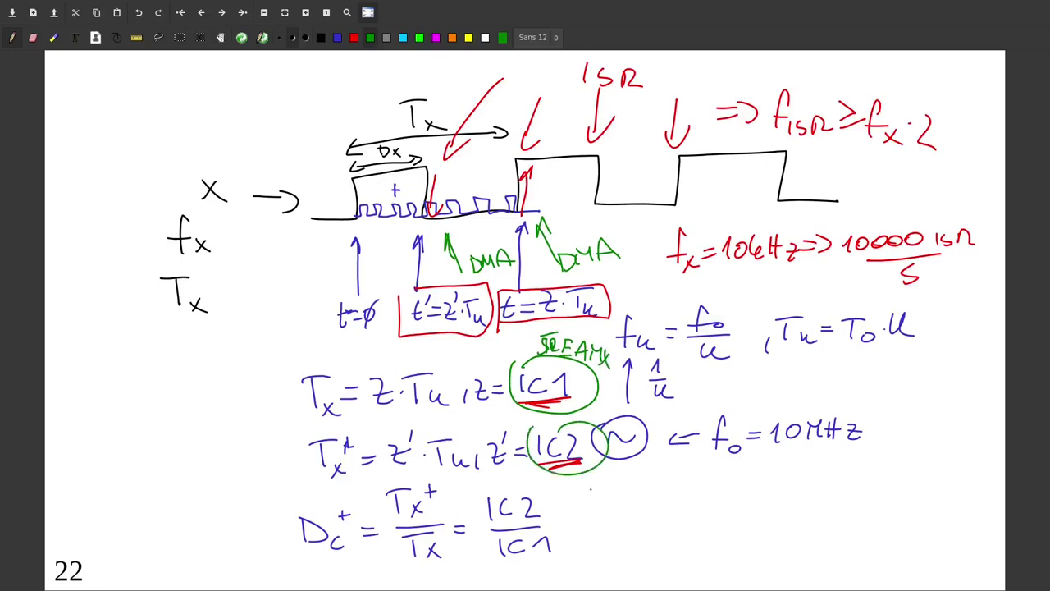
- Write STREAMY in green below the circled IC2 and underline its Y
left_click_drag(590, 489, 581, 501)
mouse_move(602, 486)
left_mouse_down()
mouse_move(602, 500)
mouse_move(614, 482)
left_mouse_up()
mouse_move(615, 499)
left_mouse_down()
mouse_move(625, 484)
mouse_move(632, 499)
left_mouse_up()
mouse_move(636, 484)
left_mouse_down()
mouse_move(634, 499)
mouse_move(643, 480)
left_mouse_up()
left_click_drag(648, 498, 657, 478)
mouse_move(657, 477)
left_mouse_down()
mouse_move(661, 497)
mouse_move(676, 477)
mouse_move(691, 482)
left_mouse_up()
left_click_drag(696, 473, 698, 503)
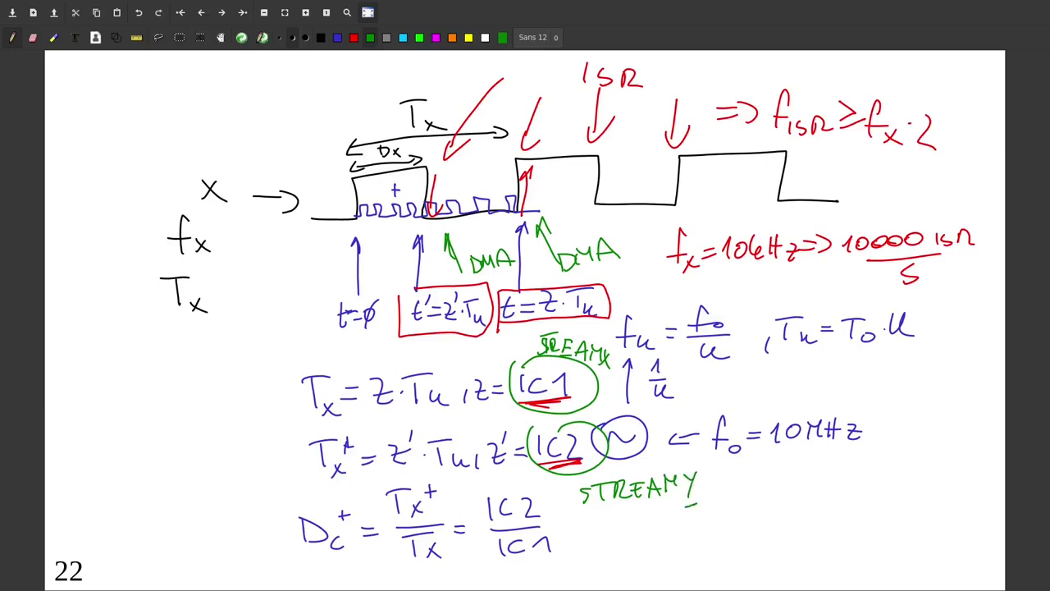
- In green, draw a small arrow pointing at the circled IC1, box ISR, and add a stroke below STREAMY
mouse_move(621, 377)
left_mouse_down()
mouse_move(604, 379)
mouse_move(613, 382)
left_mouse_up()
mouse_move(579, 55)
left_mouse_down()
mouse_move(574, 70)
mouse_move(641, 102)
mouse_move(648, 52)
left_mouse_up()
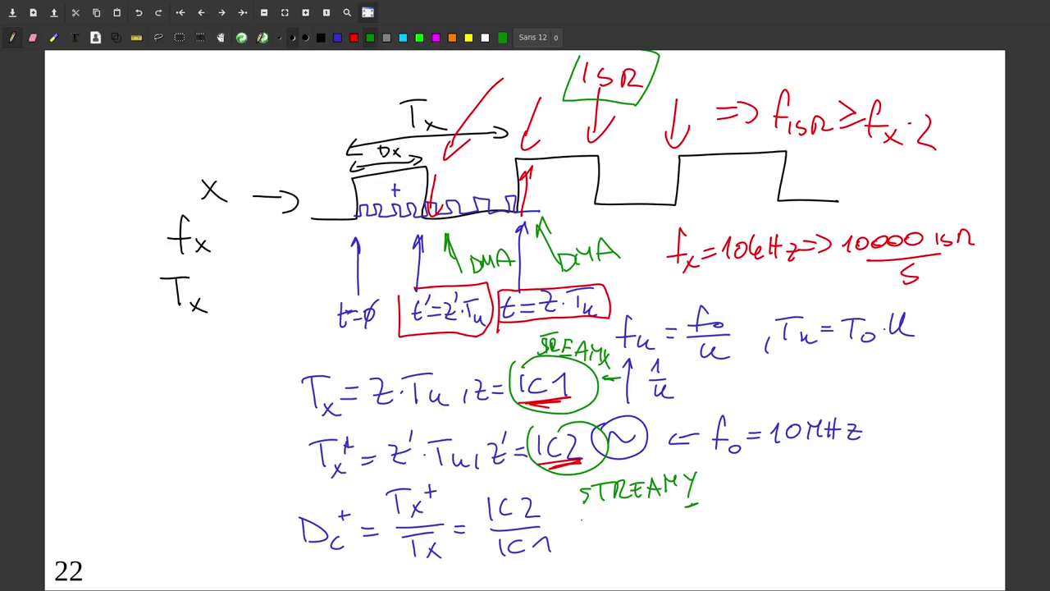
left_click_drag(587, 520, 684, 507)
- Switch to STM32CubeIDE and check the timer clocks in the clock configuration of periodCounter_dma_example.ioc
key("alt+Tab")
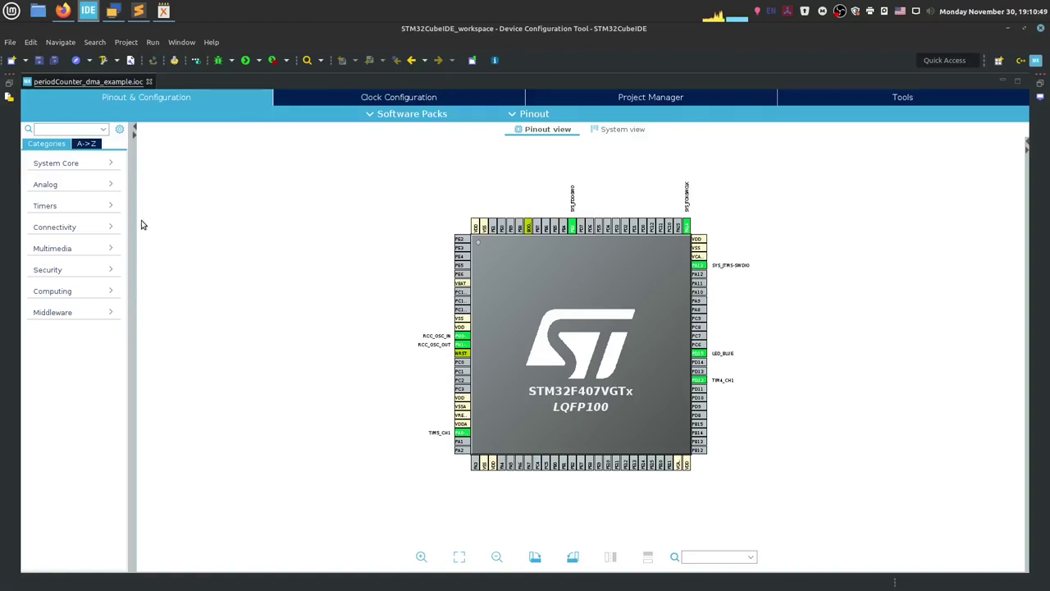
left_click(424, 96)
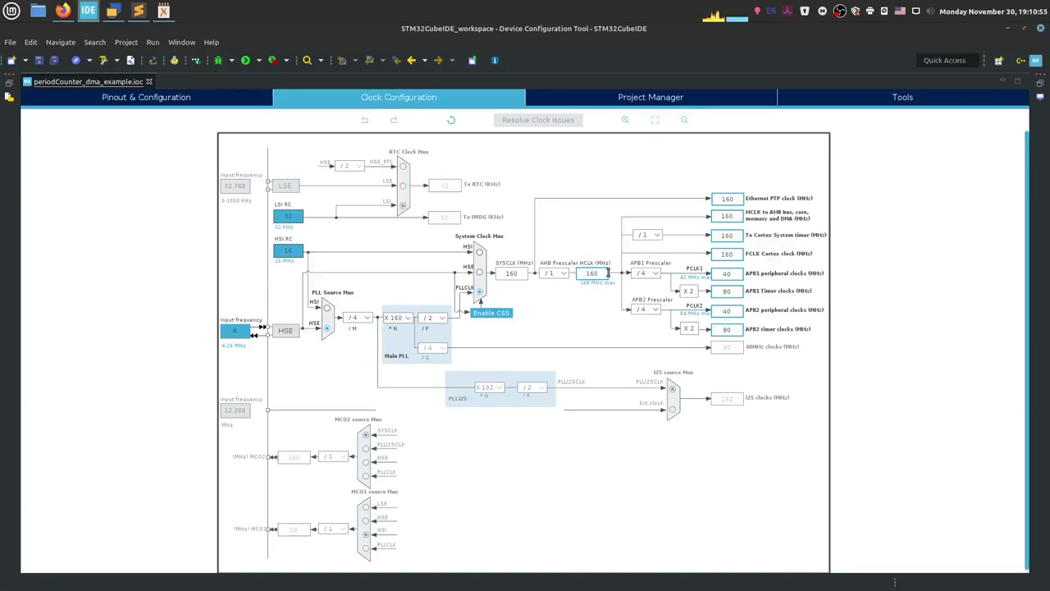
left_click(735, 330)
- Open the TIM4 mode and configuration and examine the TIM4_CH1 pin on the chip's pinout
left_click(199, 98)
left_click(63, 207)
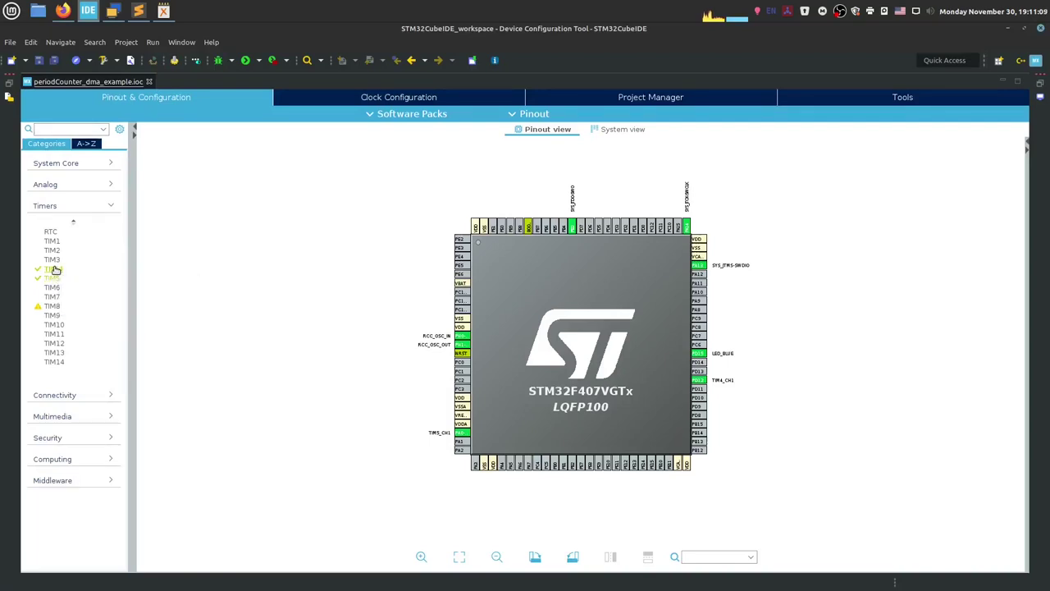
left_click(53, 270)
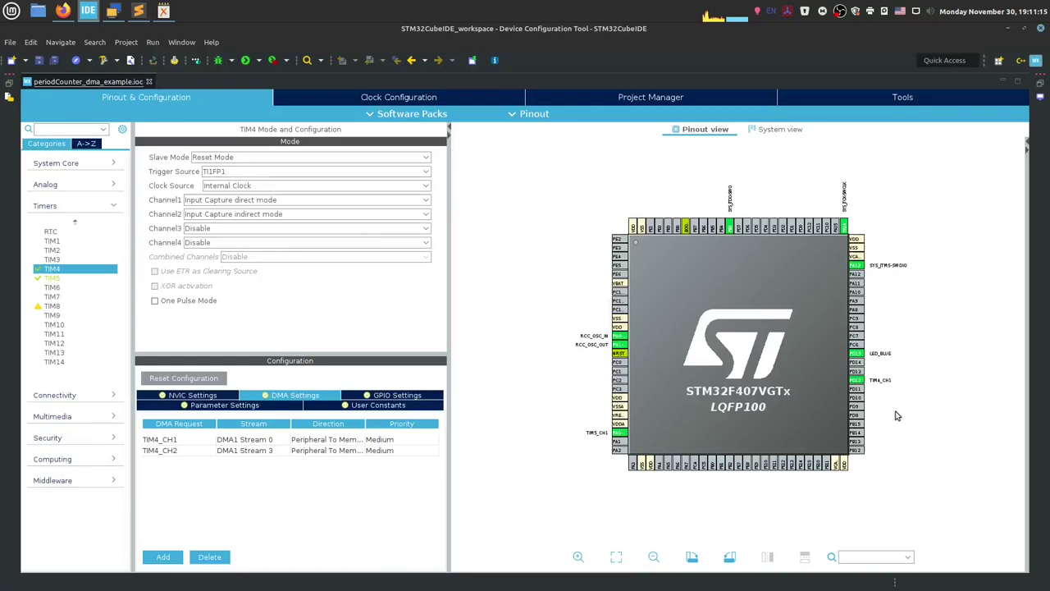
mouse_move(866, 382)
scroll(867, 379, "up", 2)
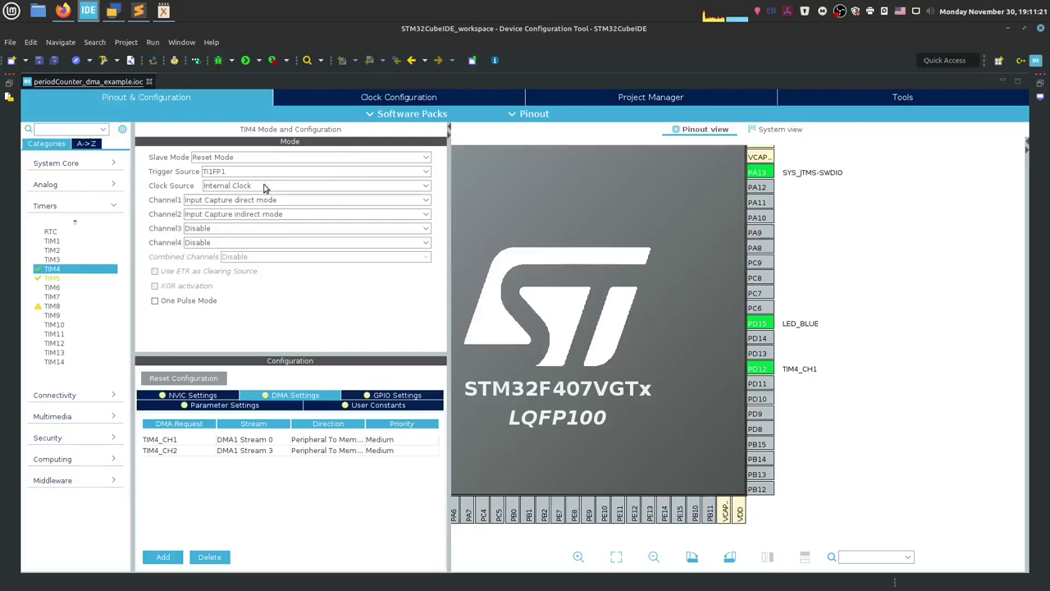
- Review TIM4's parameter settings, the Channel2 capture mode and the polarity options of Input Capture Channel 2
left_click(210, 405)
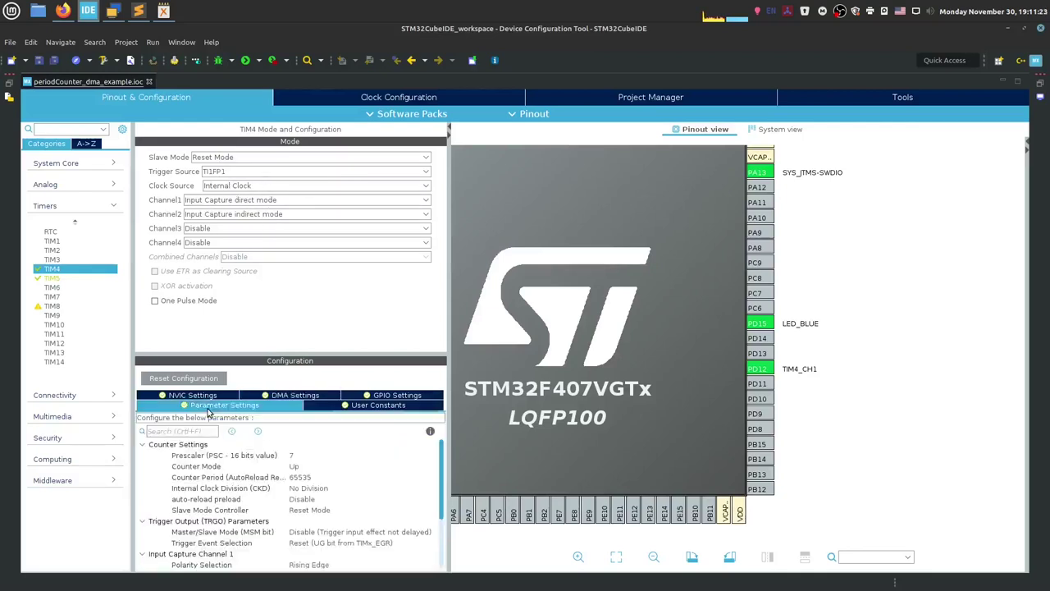
scroll(320, 488, "down", 5)
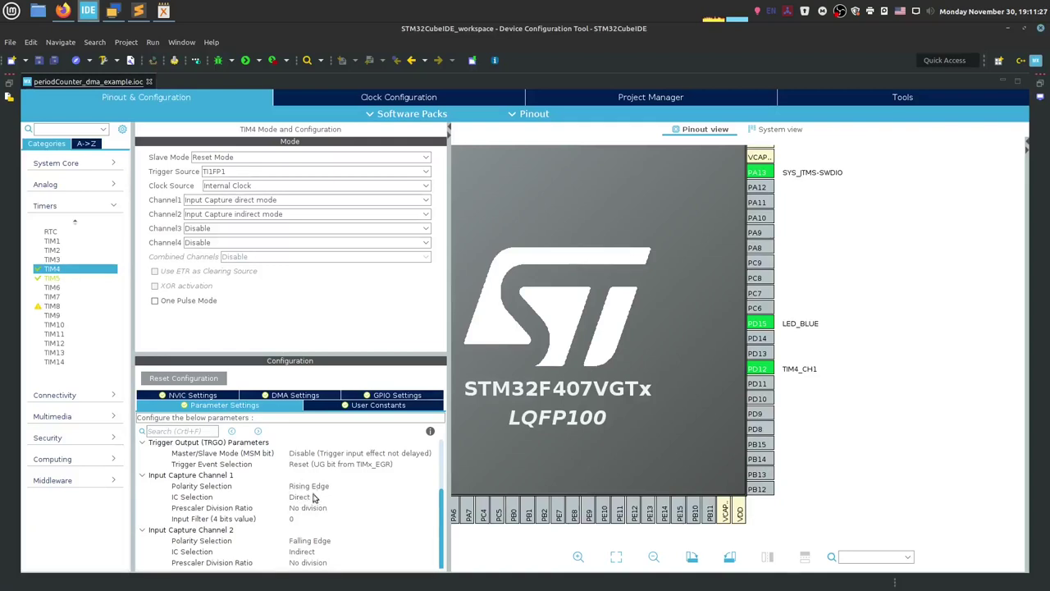
left_click(241, 217)
left_click(242, 216)
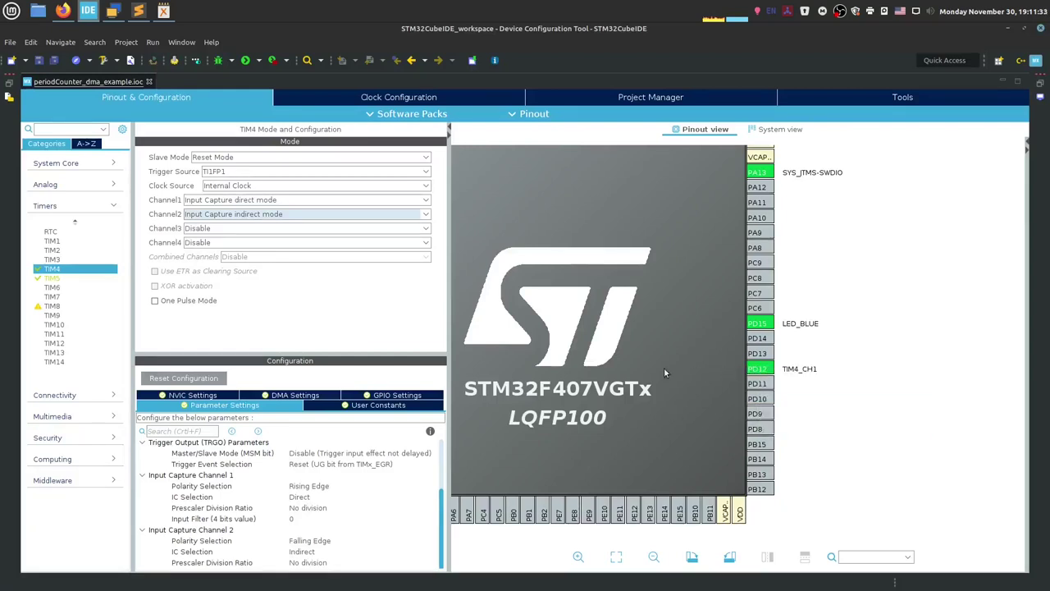
left_click(317, 541)
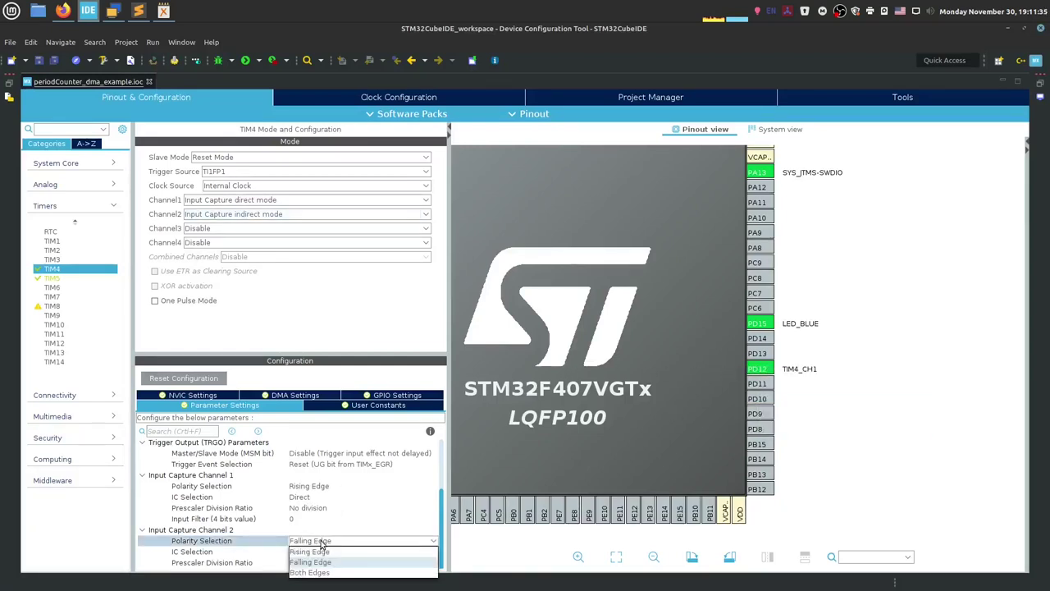
left_click(321, 544)
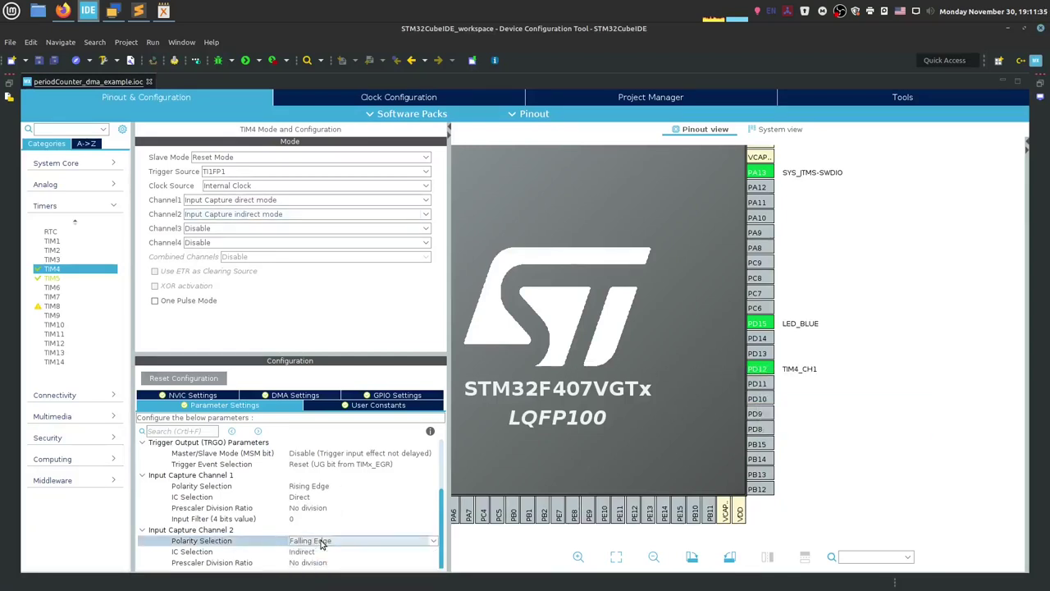
- Check TIM4's interrupt table and show the TIM4_CH1 DMA request's settings in an enlarged configuration area
left_click(220, 397)
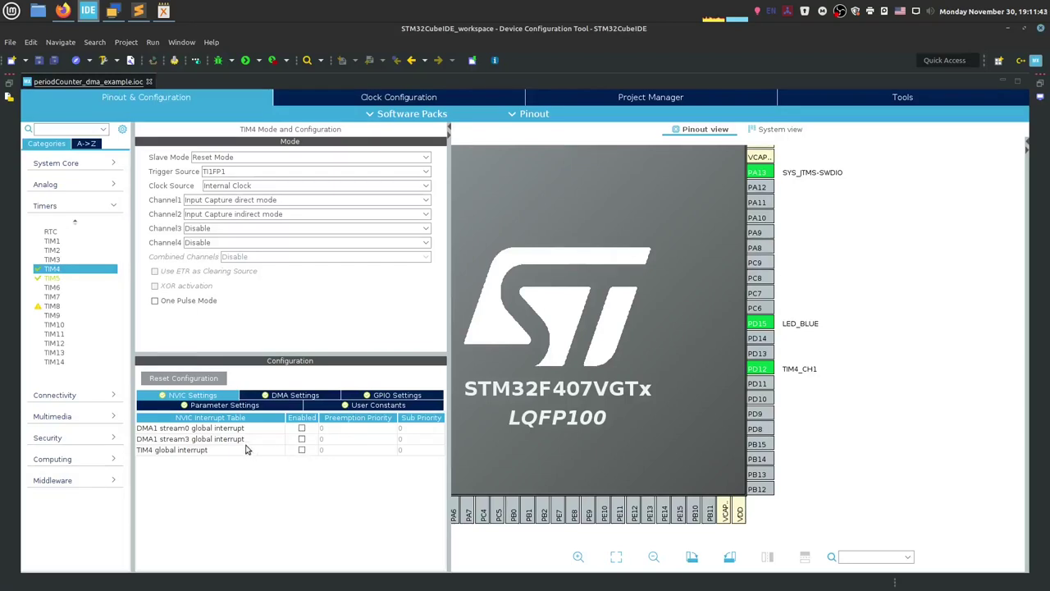
left_click(275, 396)
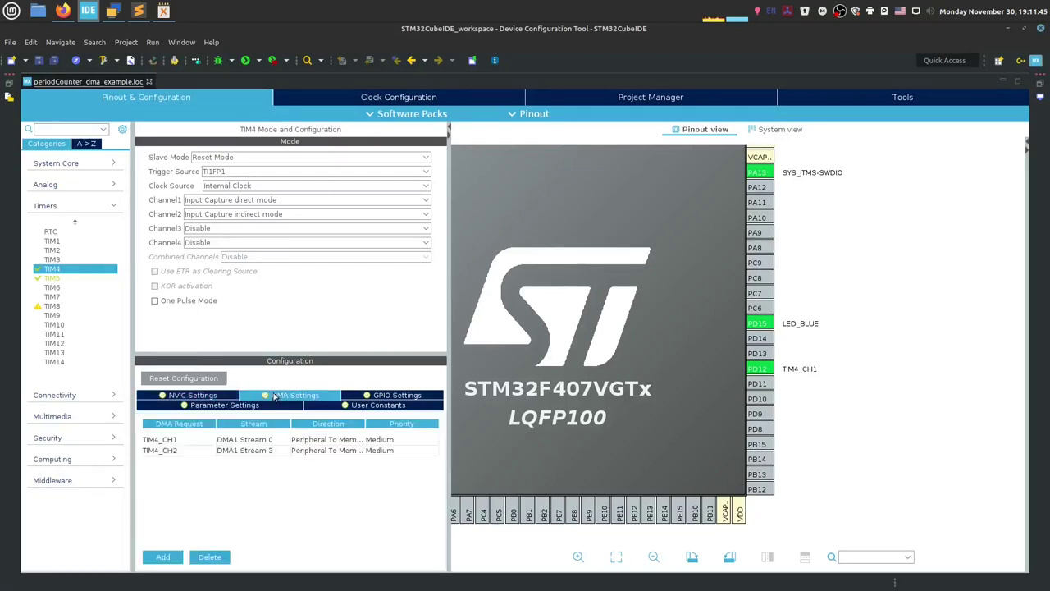
left_click(250, 441)
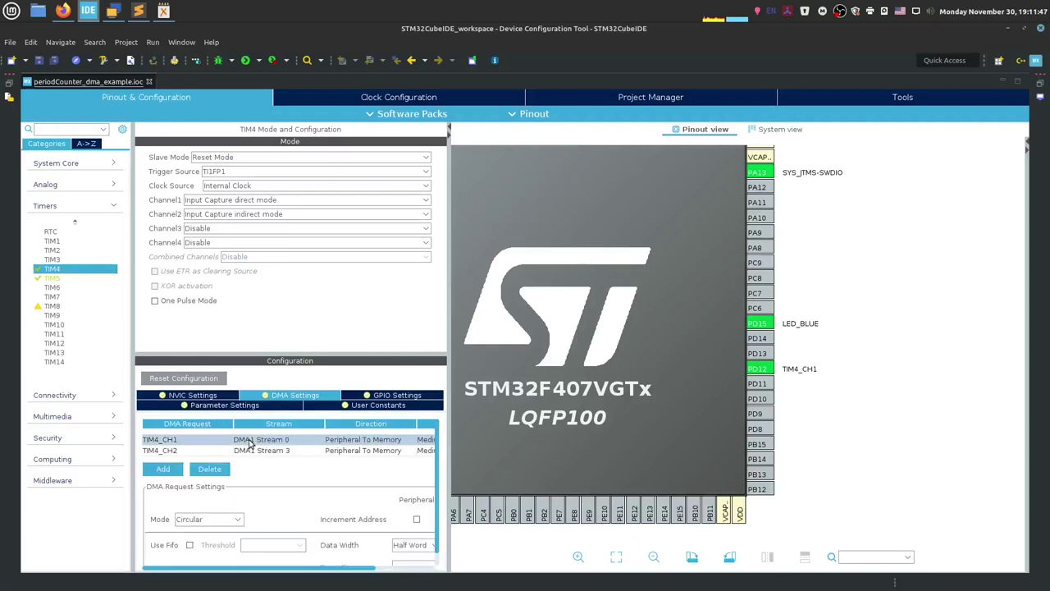
left_click_drag(444, 200, 686, 201)
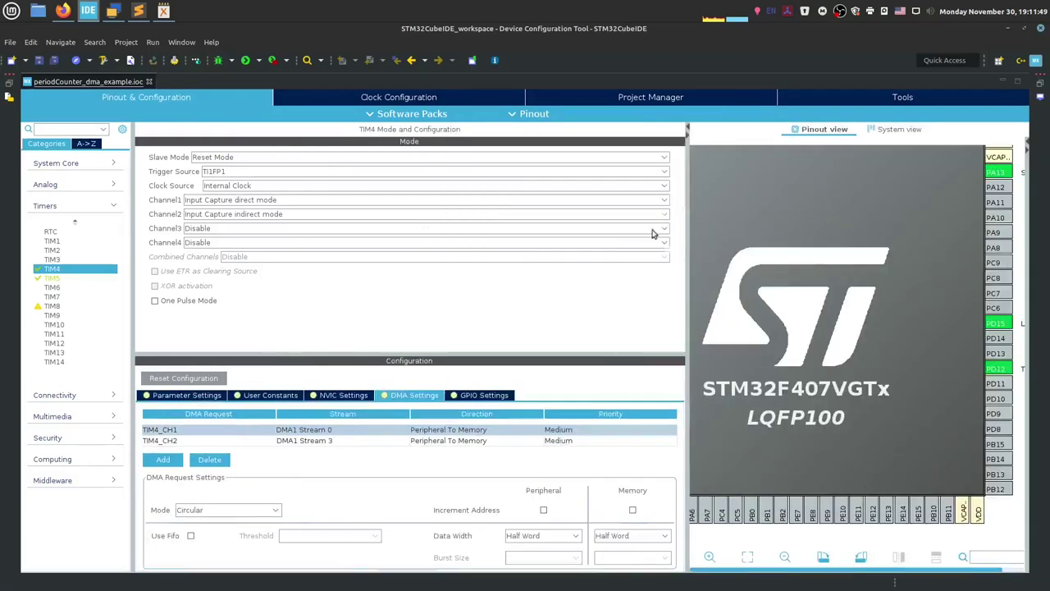
left_click_drag(453, 351, 455, 306)
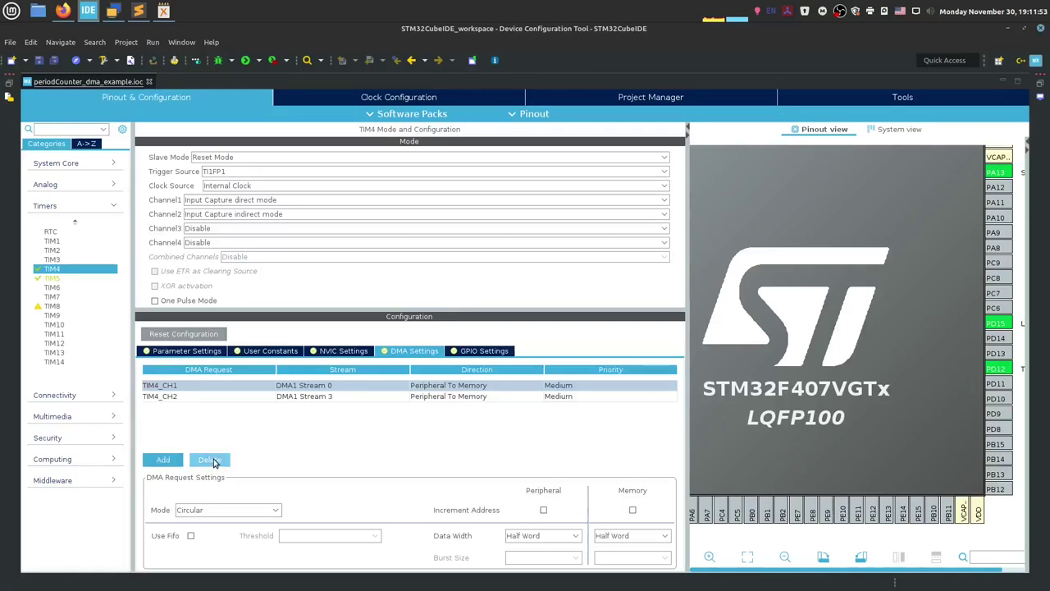
- Delete the TIM4_CH1 DMA request and add a new DMA request for TIM4_CH1
left_click(209, 460)
left_click(163, 556)
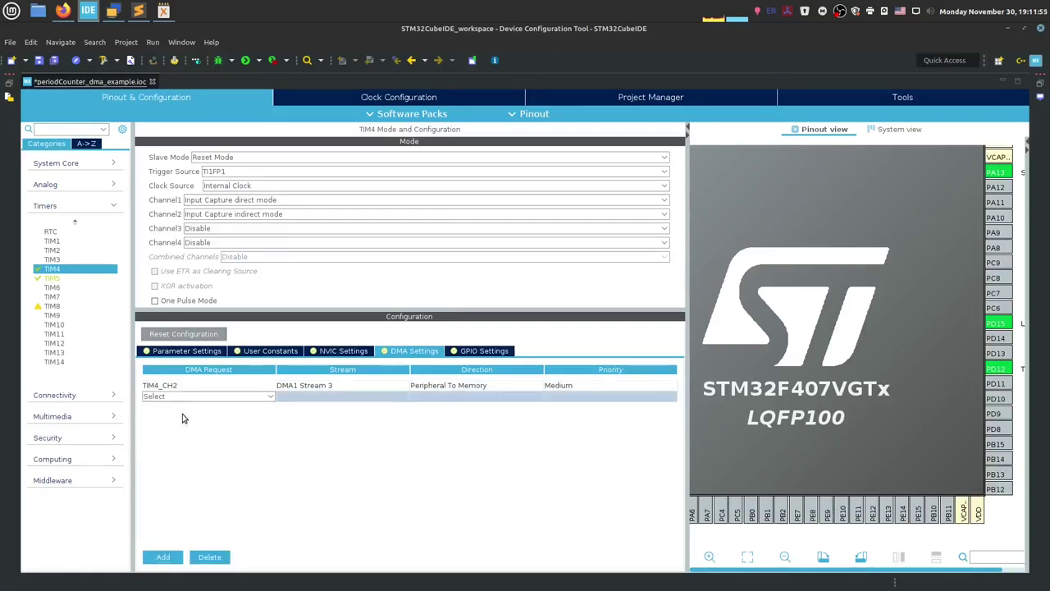
left_click(179, 396)
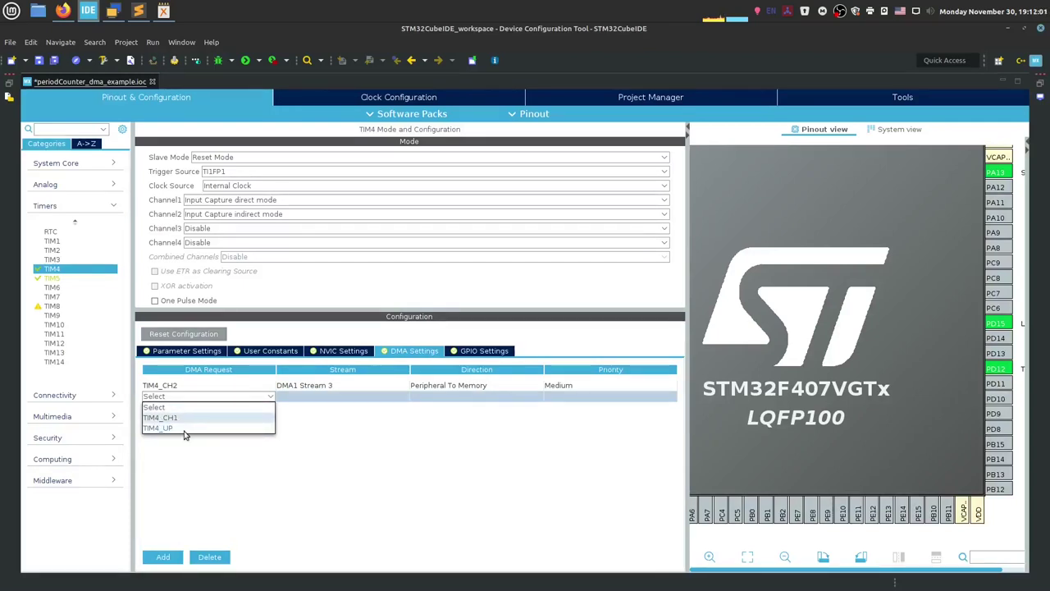
left_click(185, 433)
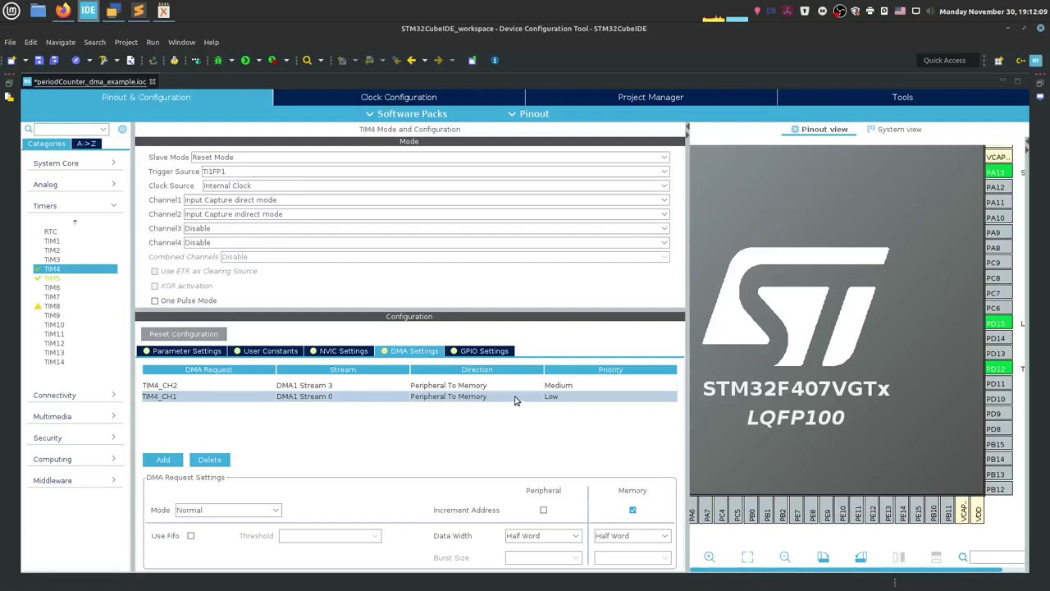
- Give the TIM4_CH1 DMA request Medium priority and Circular mode, with memory address increment disabled
left_click(576, 401)
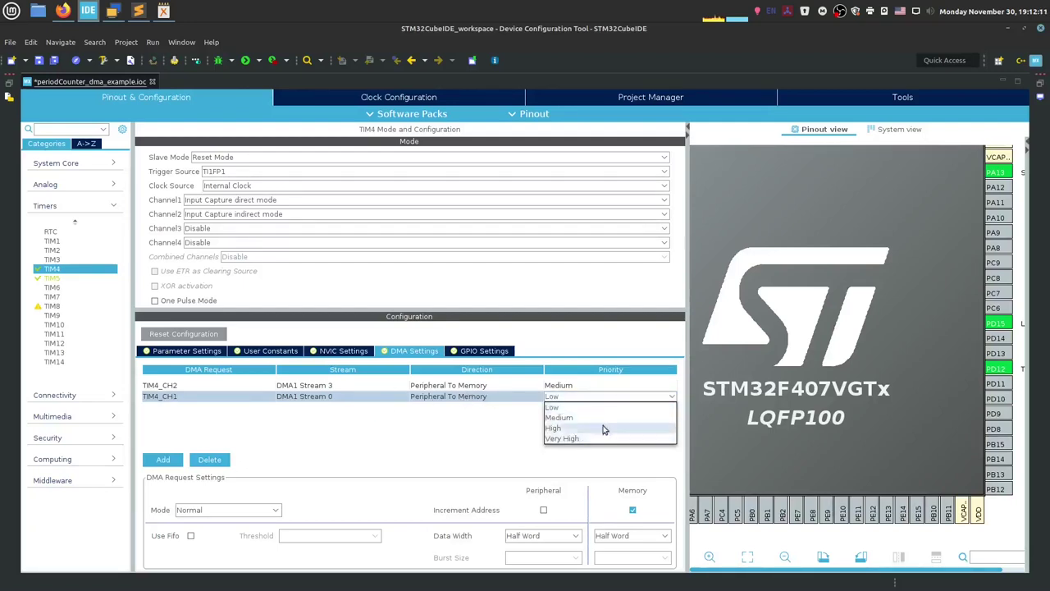
left_click(589, 418)
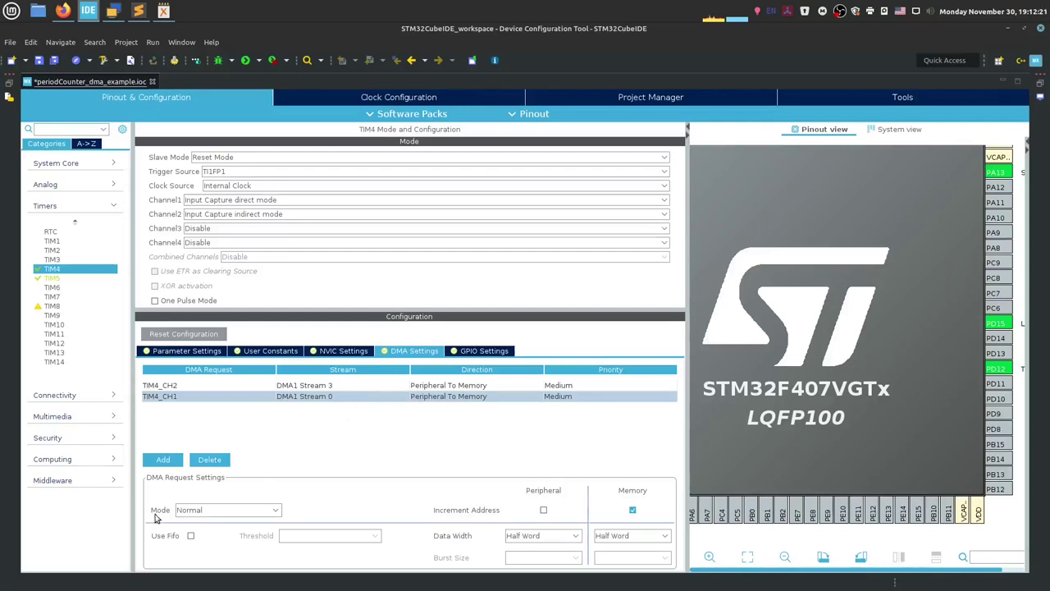
left_click(195, 511)
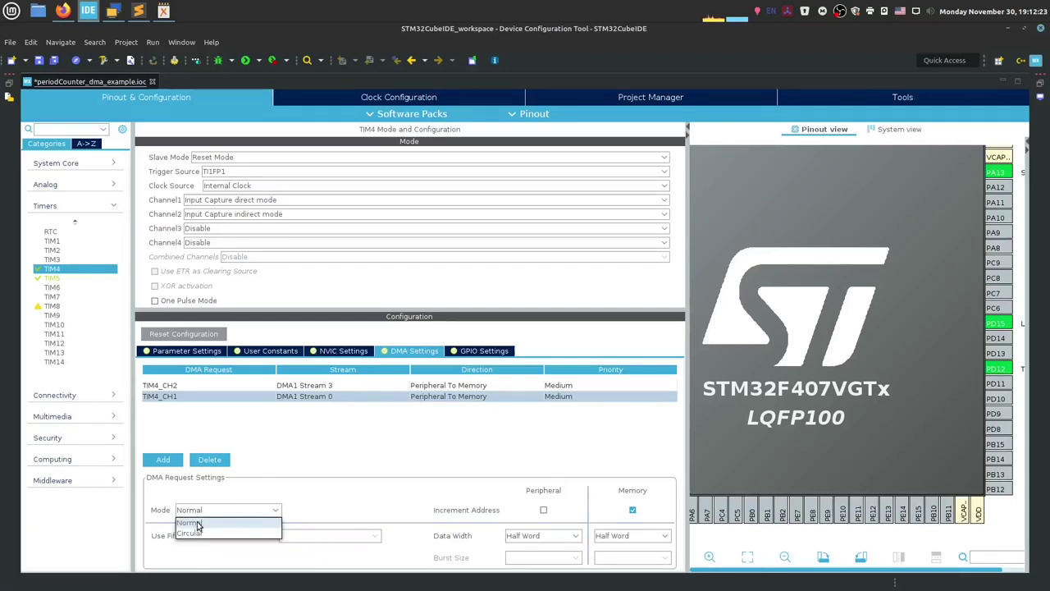
left_click(198, 532)
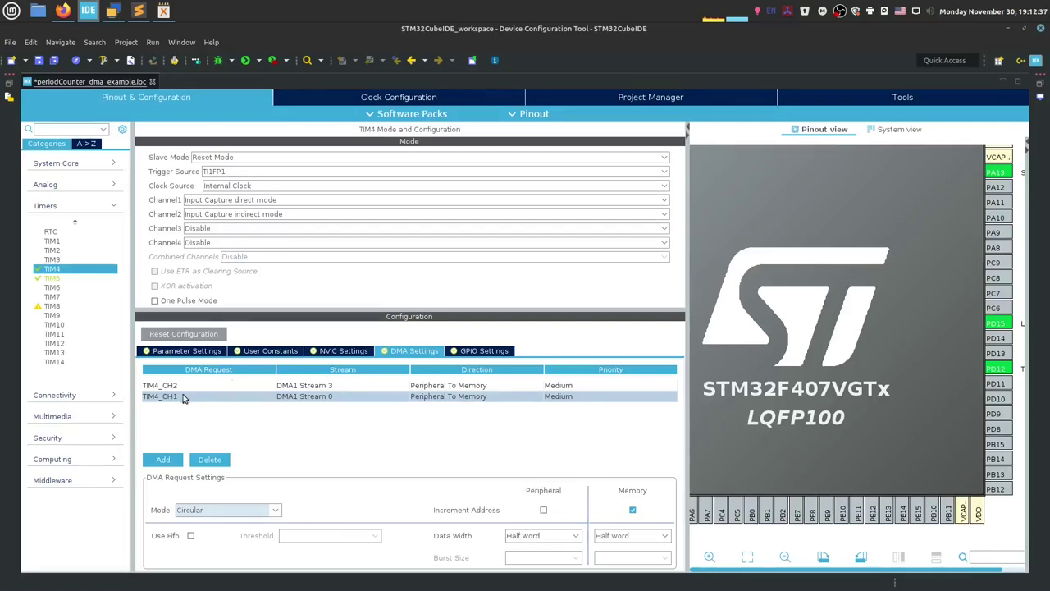
left_click(632, 510)
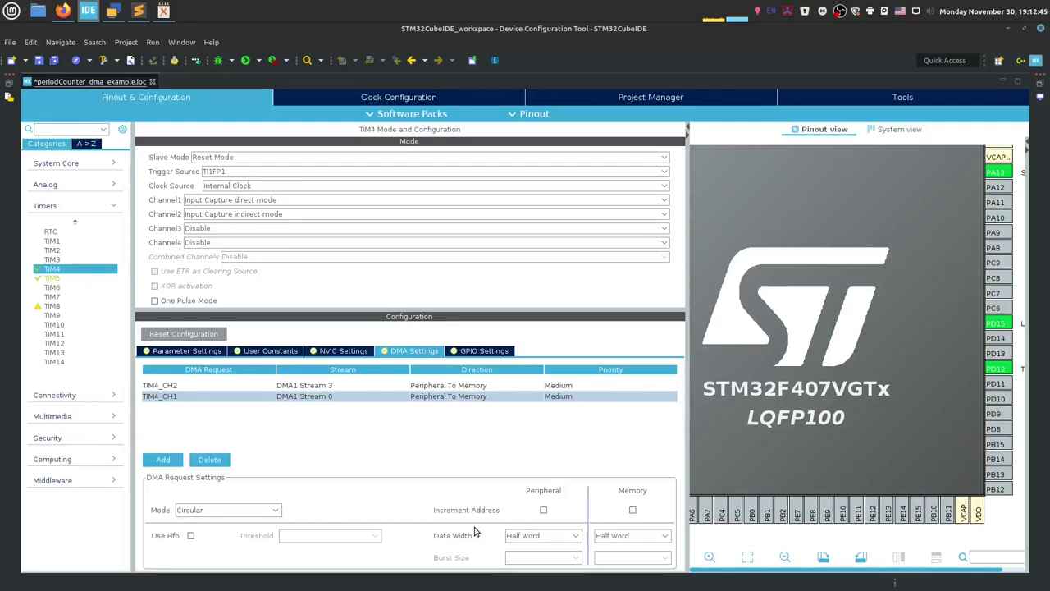
- Try the Byte data width on the TIM4_CH1 DMA request and set it back to Half Word
left_click(575, 537)
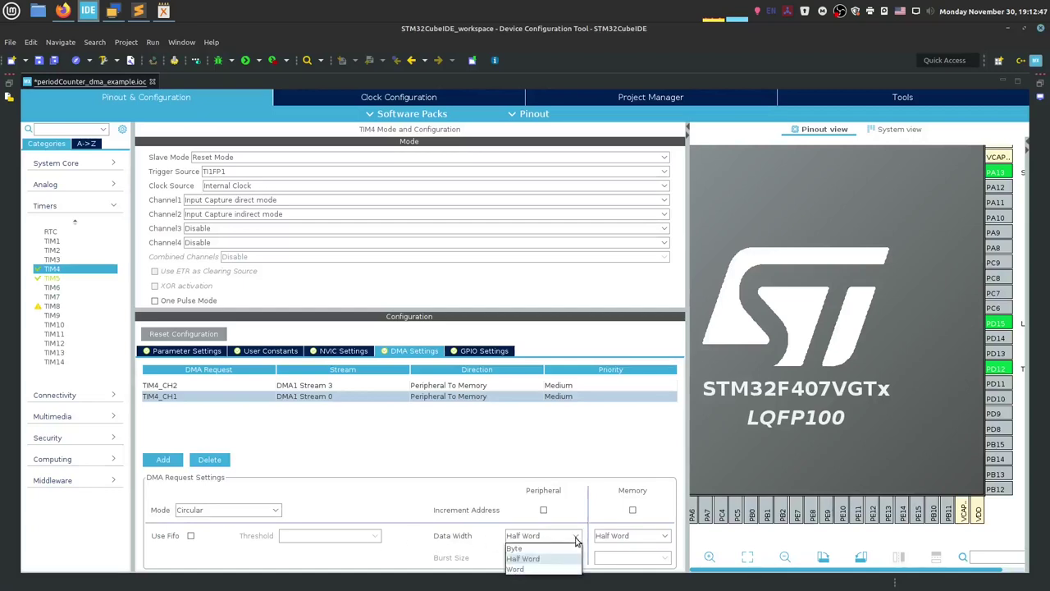
left_click(576, 538)
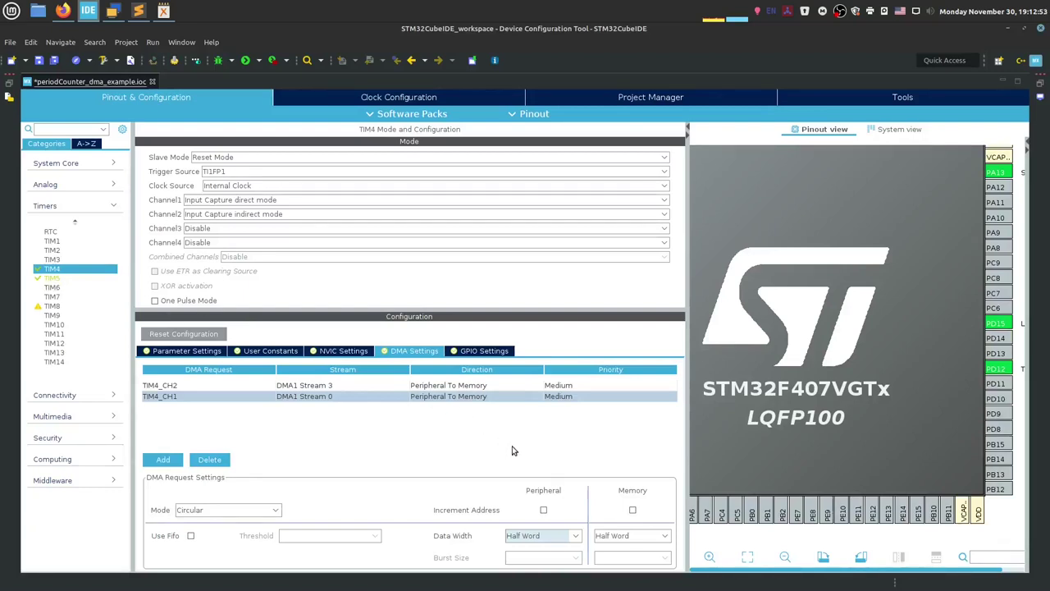
left_click(575, 538)
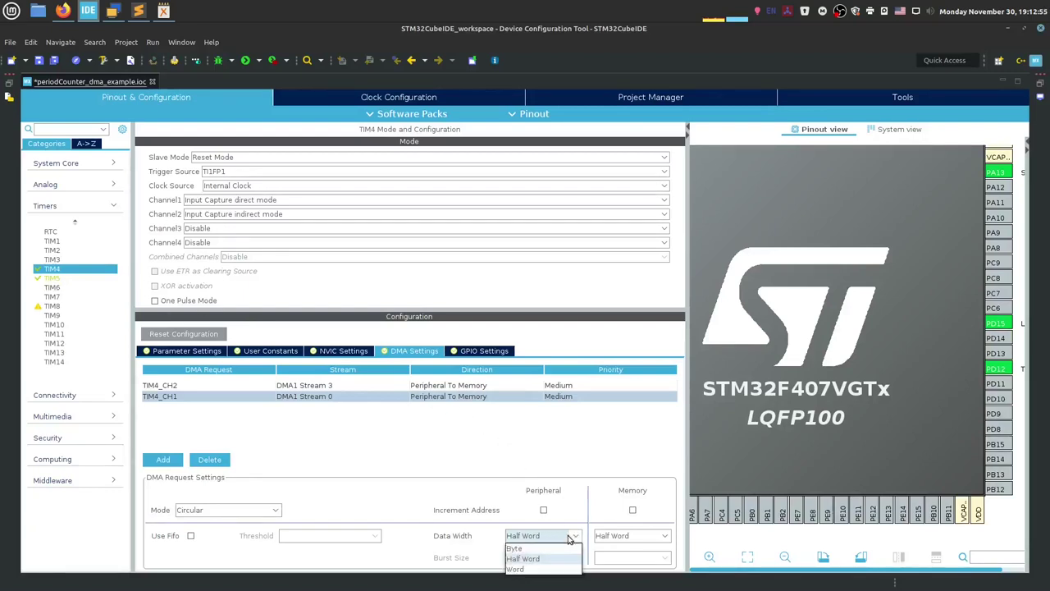
left_click(525, 549)
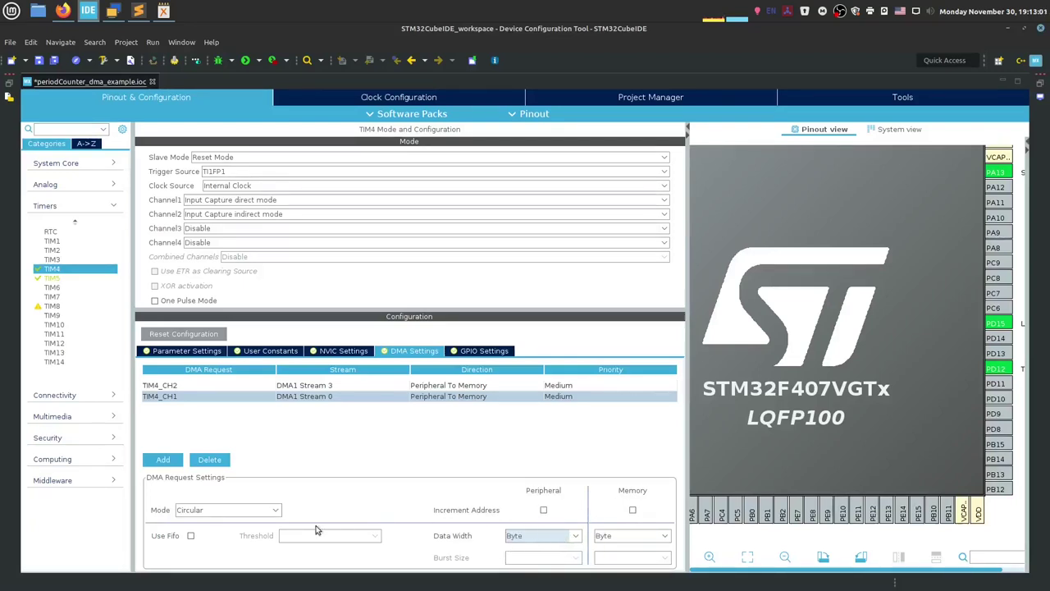
left_click(563, 537)
left_click(530, 557)
- Compare TIM4's DMA settings with its NVIC interrupt table, checking which interrupts are enabled
left_click(336, 351)
left_click(409, 353)
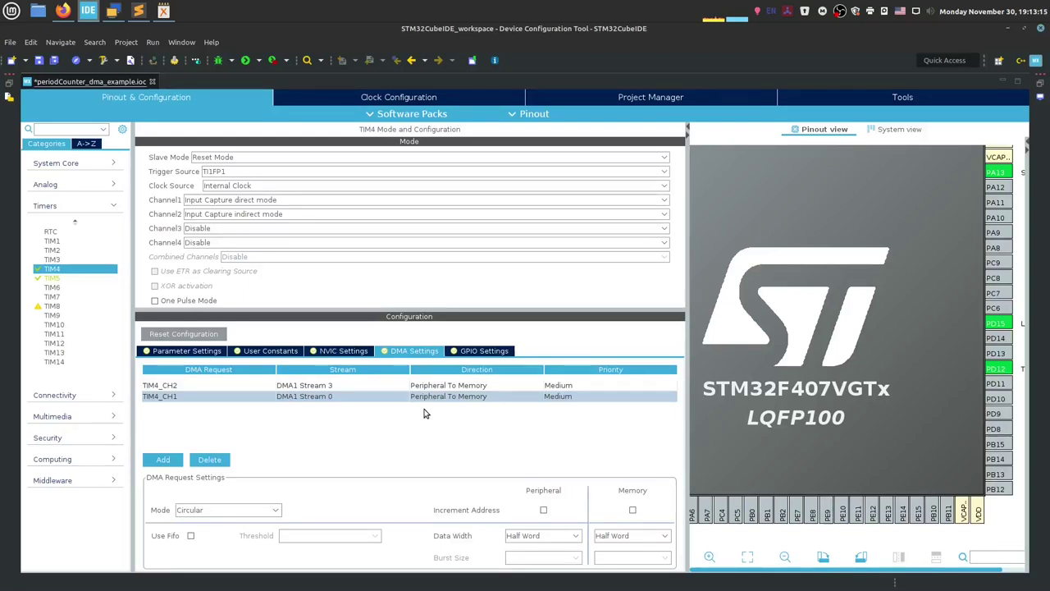
left_click(312, 355)
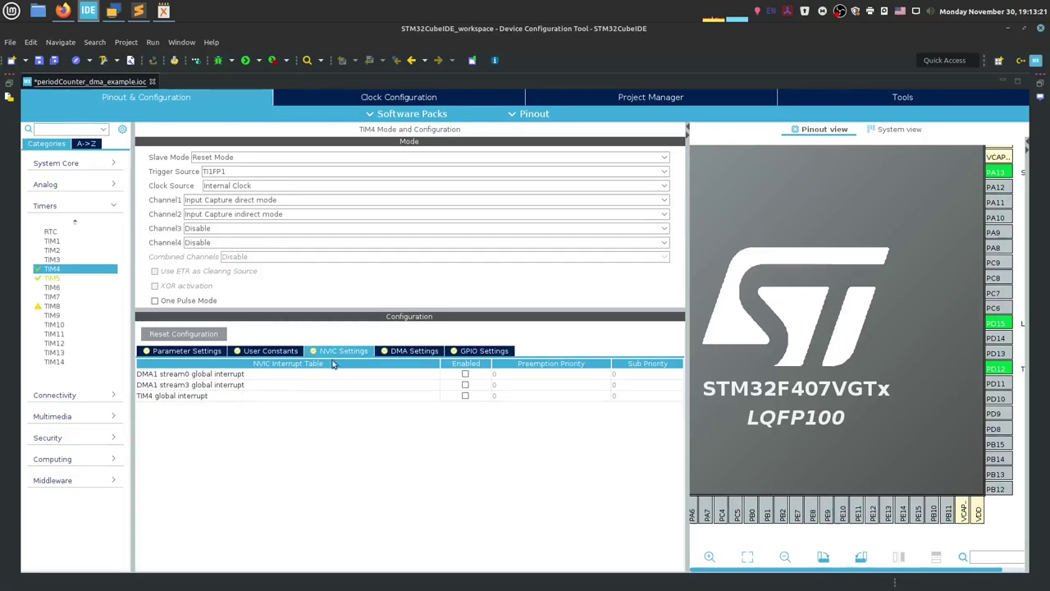
- Compare TIM4's DMA requests with its interrupt table and open the System Core NVIC configuration
left_click(410, 353)
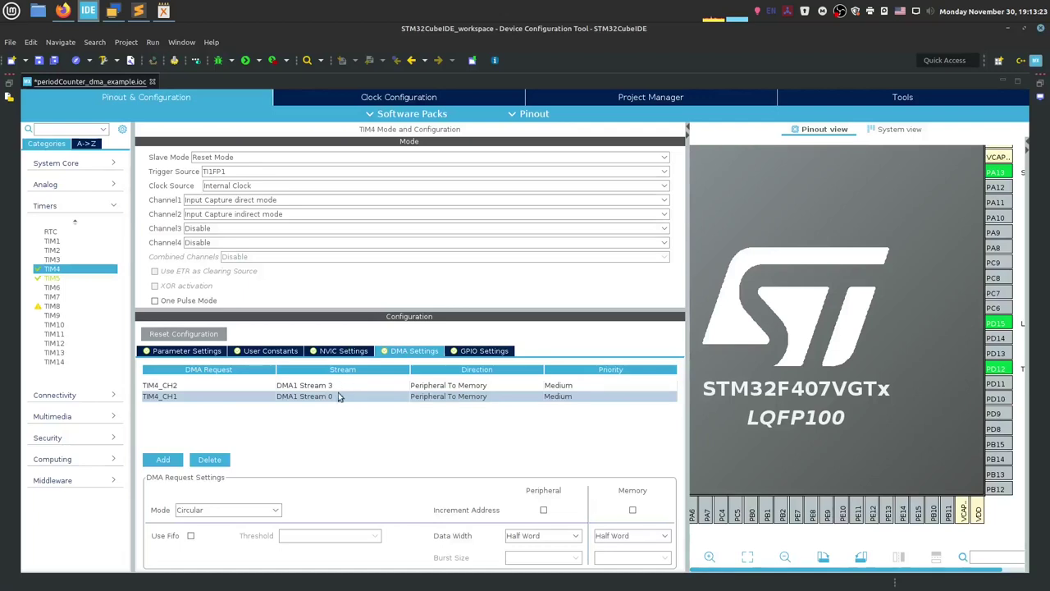
left_click(356, 353)
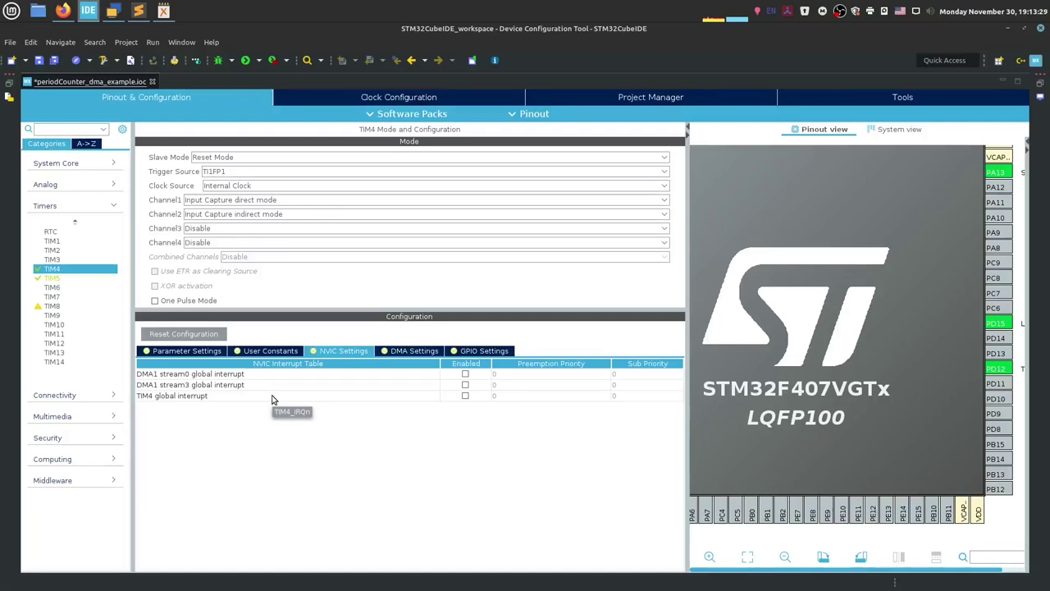
left_click(63, 166)
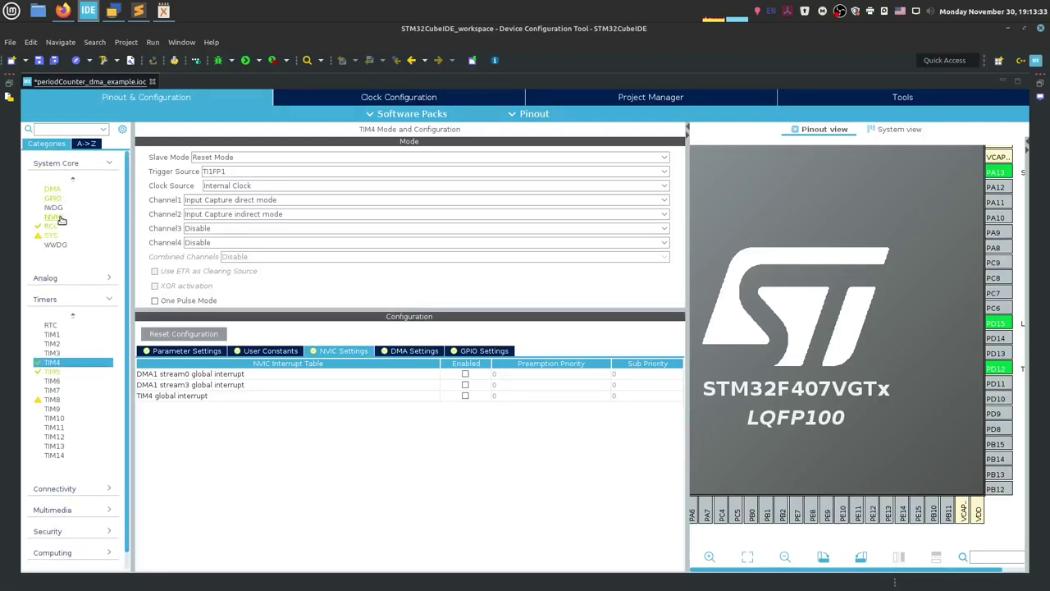
left_click(57, 218)
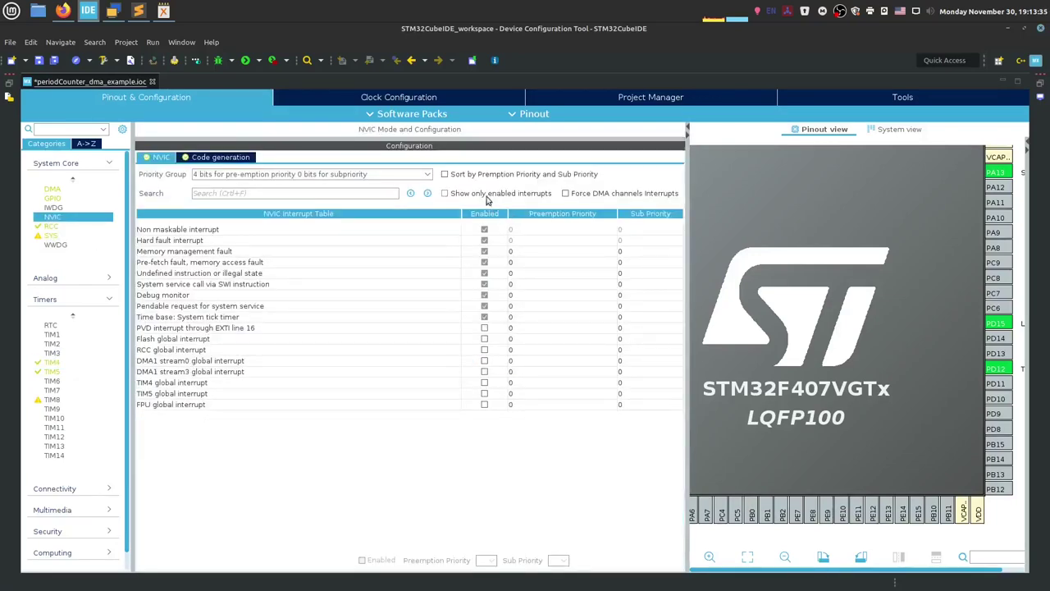
- Try forcing the DMA channel interrupts in NVIC, turn the option back off, and disable the DMA1 stream0 and stream3 global interrupts
left_click(566, 194)
left_click(483, 361)
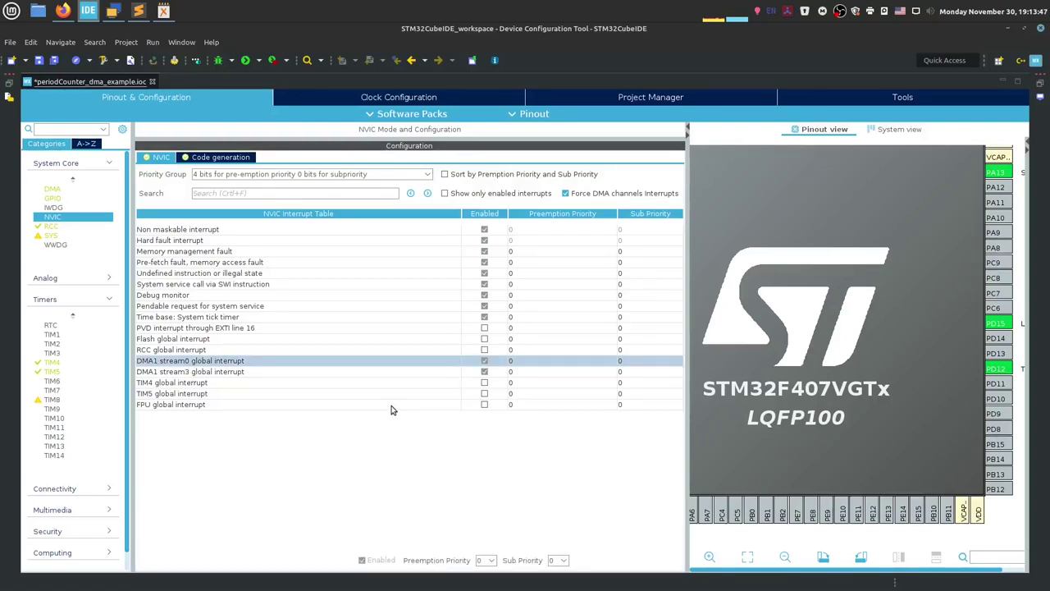
left_click(516, 362)
left_click(525, 363)
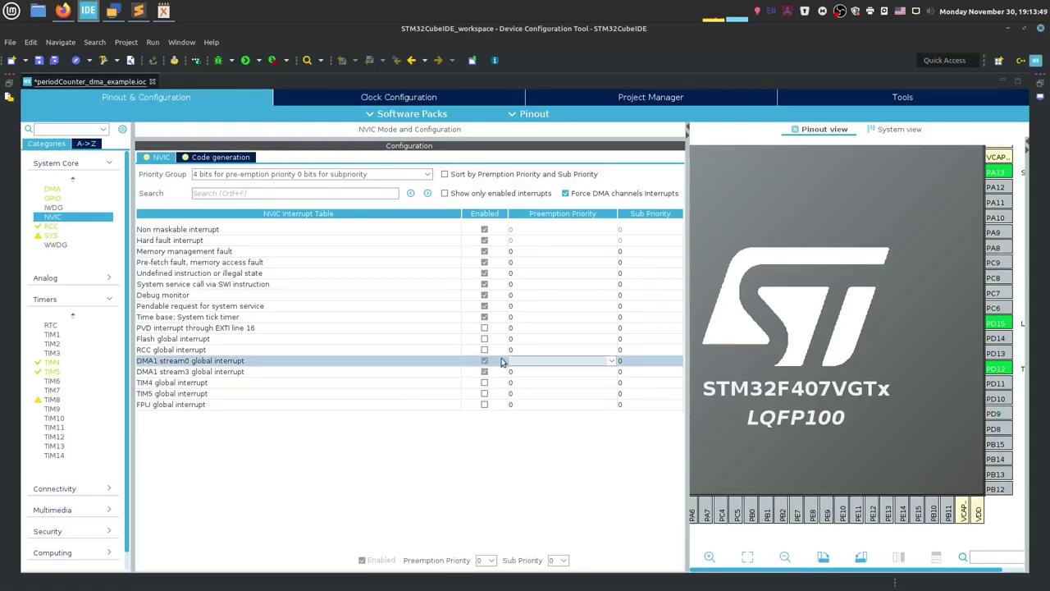
left_click(565, 194)
left_click(485, 370)
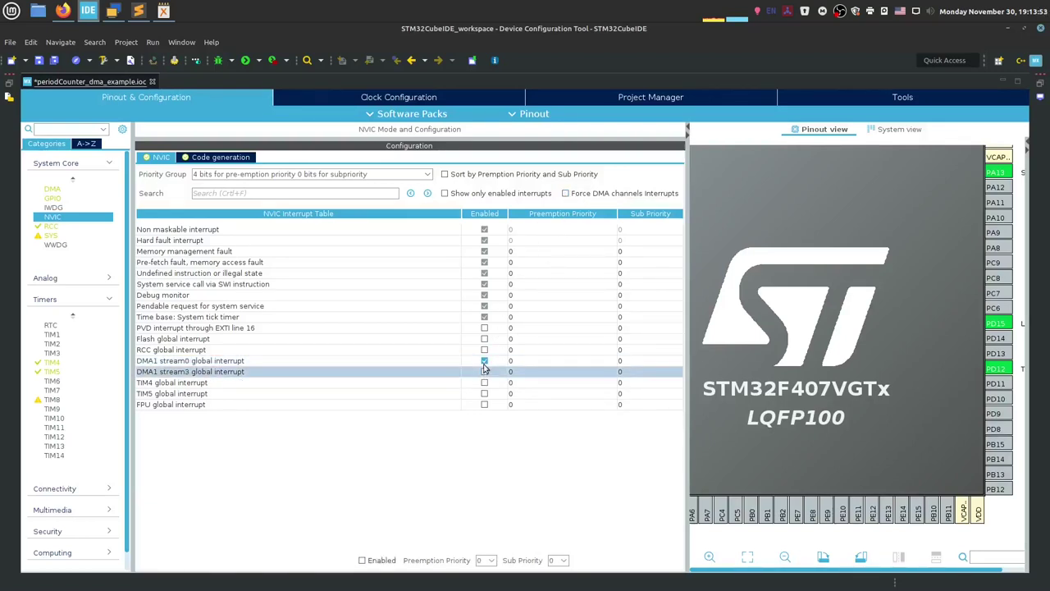
left_click(484, 361)
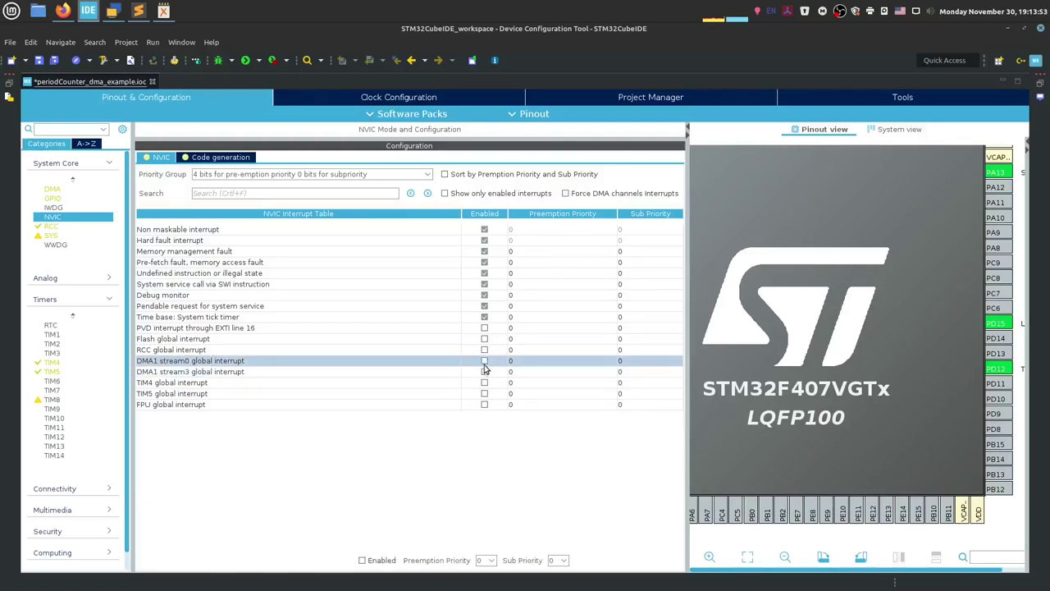
- Return to the TIM4 configuration, save it and generate the project code
left_click(54, 362)
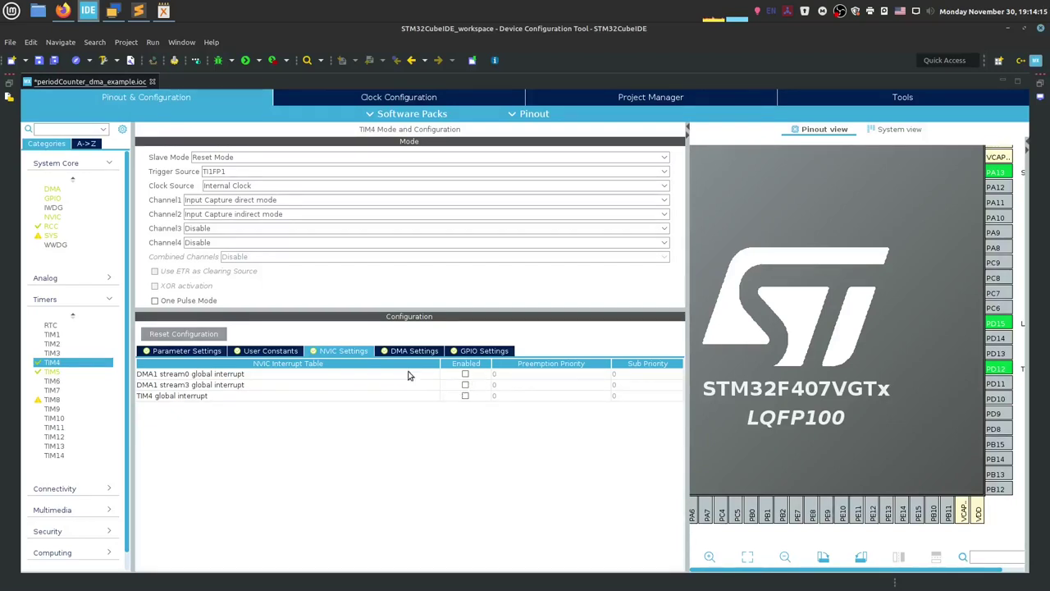
left_click(53, 62)
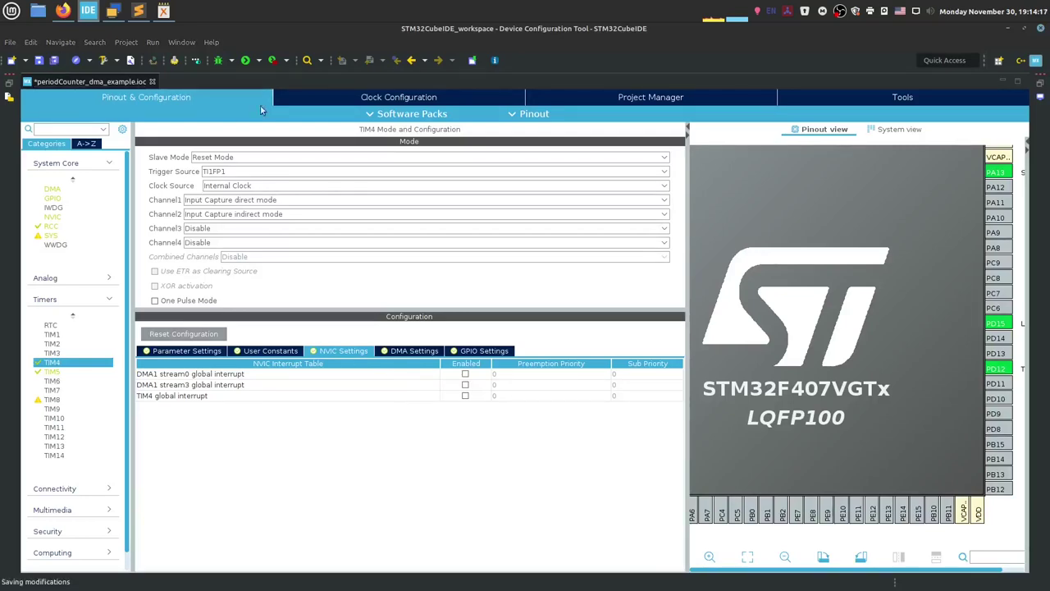
left_click(175, 61)
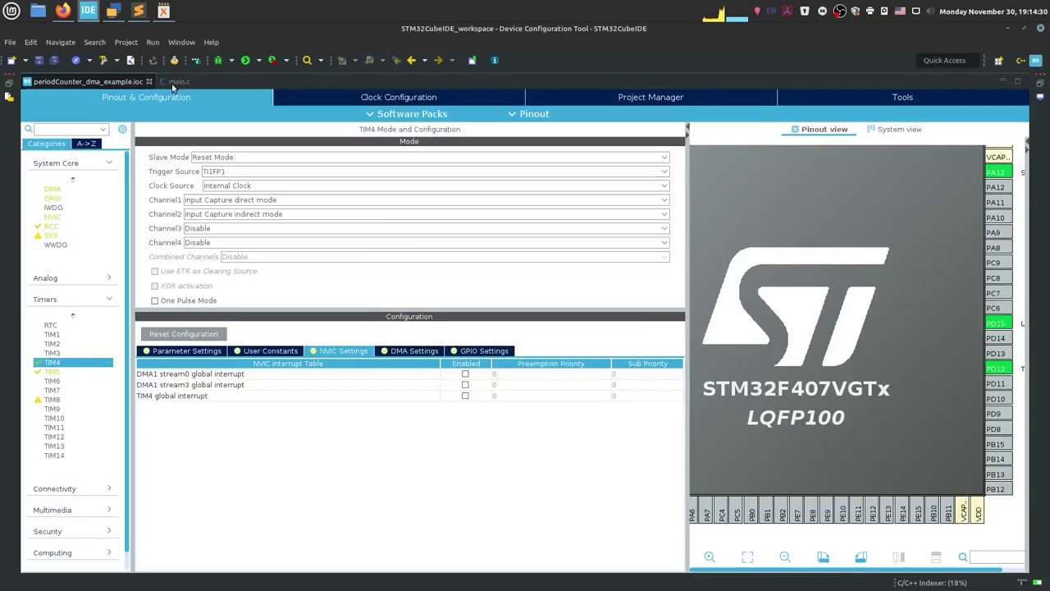
- Open main.c in the code and debug layout and build the periodCounter_dma_example project
left_click(179, 82)
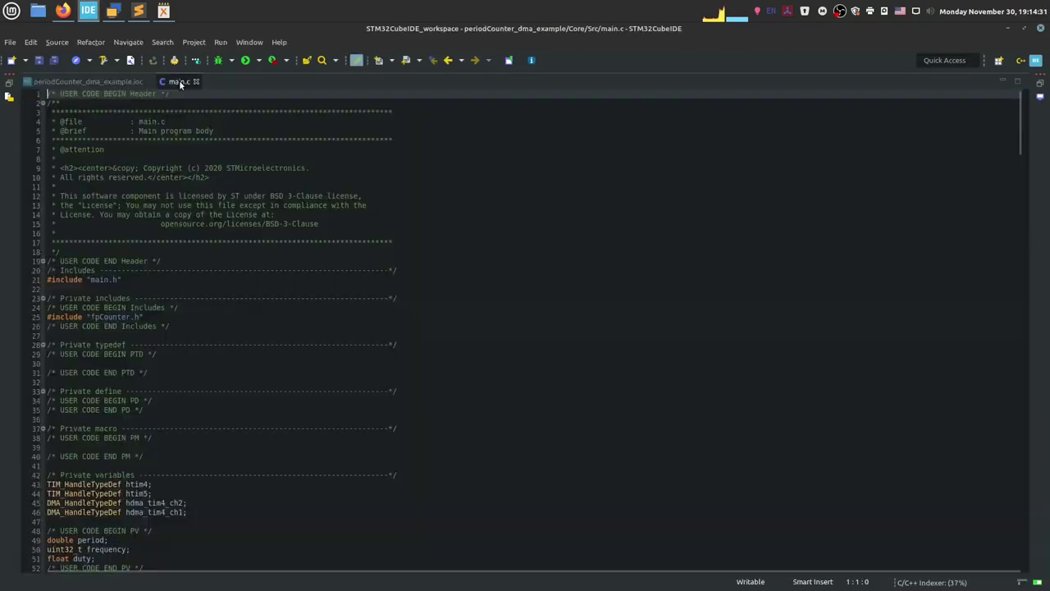
key("F11")
left_click(339, 167)
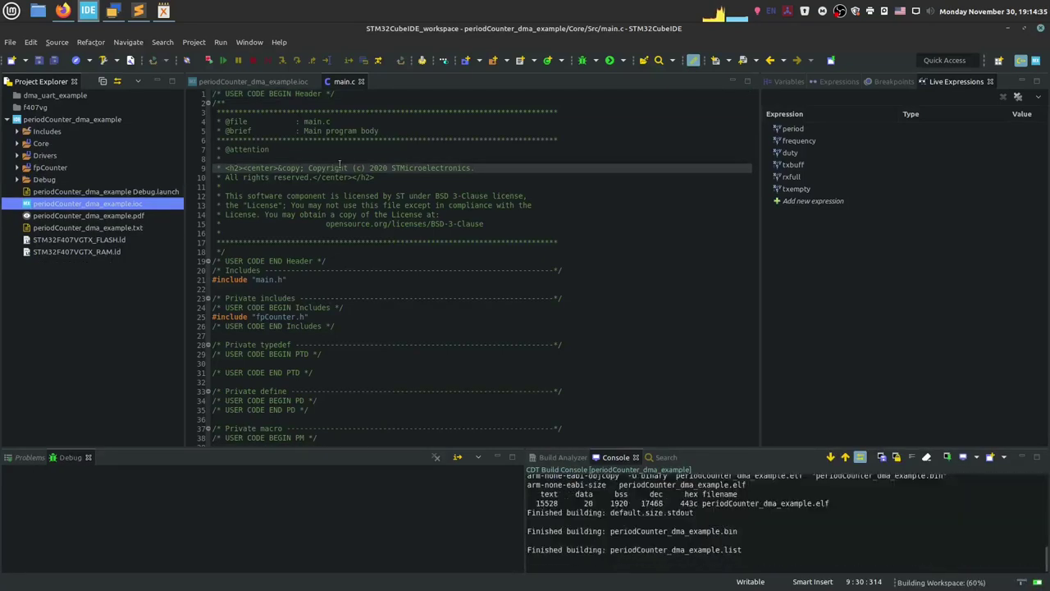
- Add IC1 as a new live expression
left_click(796, 201)
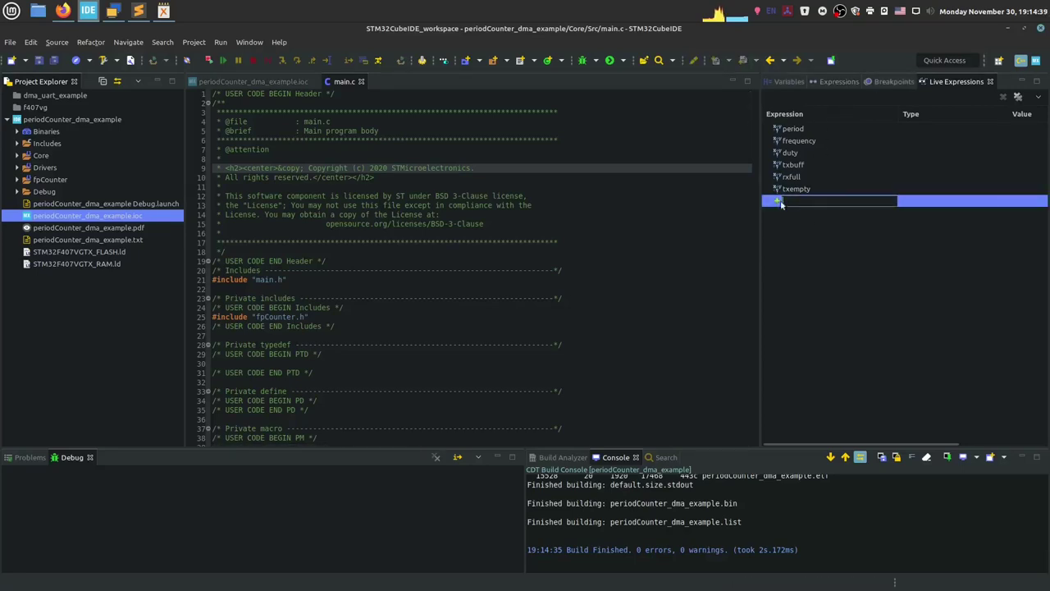
type("IC1")
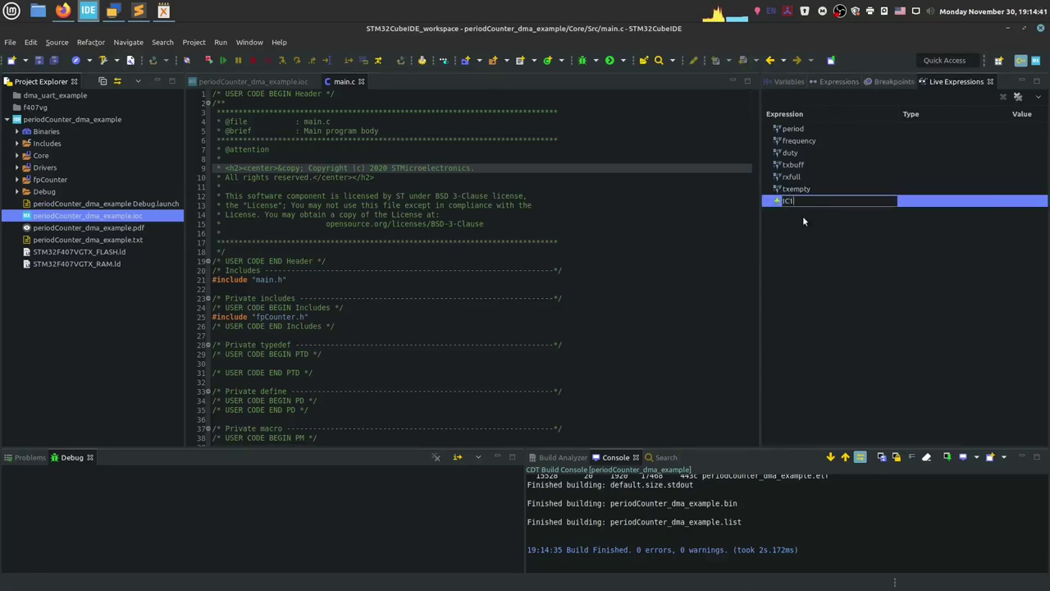
key("Return")
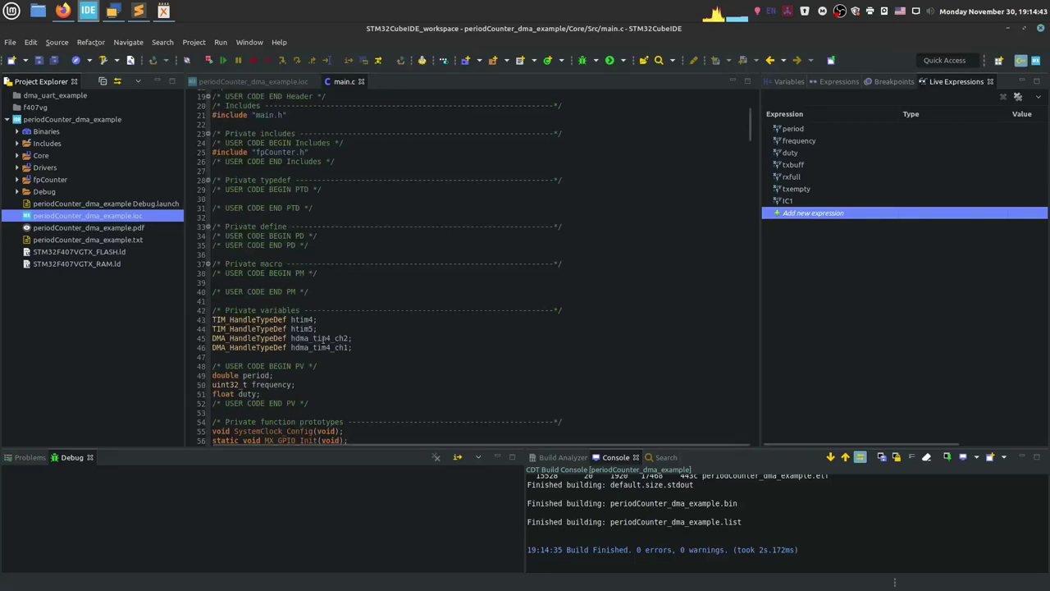
- Add the period, frequency and duty variables from main.c to the live expressions
double_click(257, 375)
left_click_drag(256, 375, 802, 201)
key("Return")
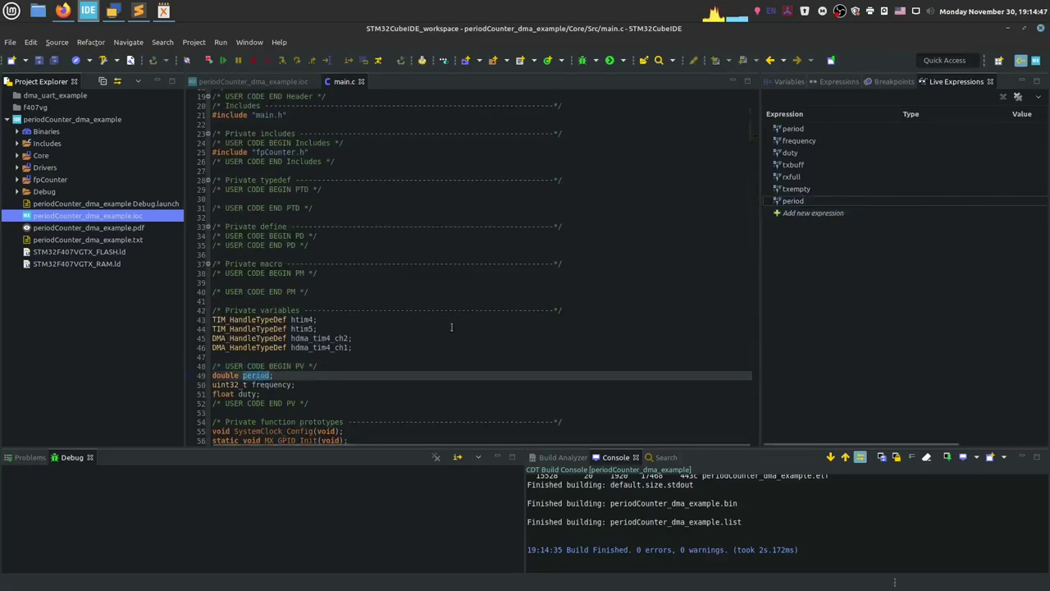
double_click(272, 384)
left_click_drag(759, 233, 792, 214)
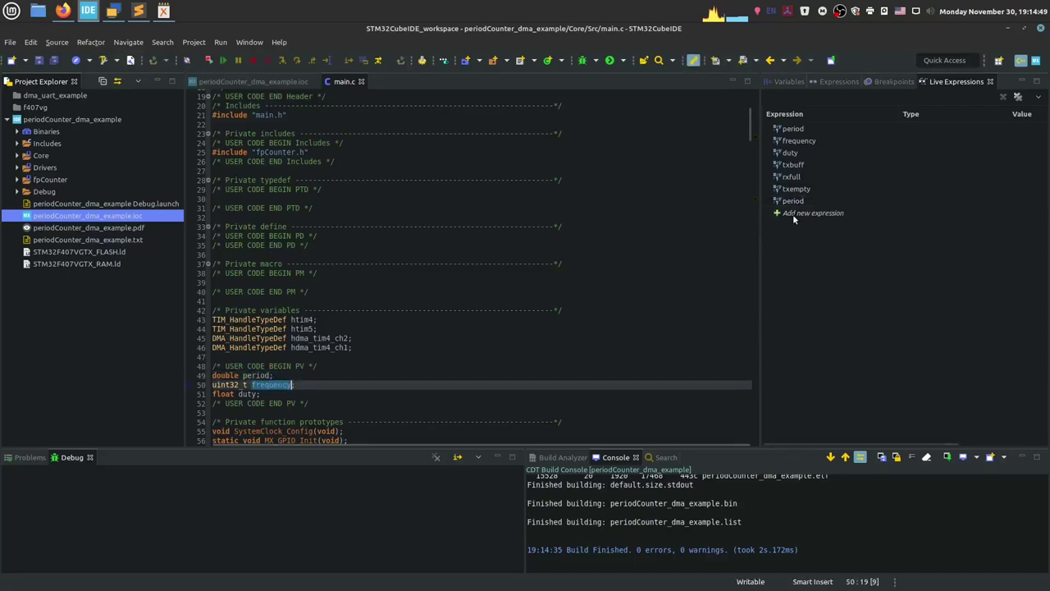
key("Return")
double_click(246, 394)
left_click_drag(247, 393, 791, 230)
key("Return")
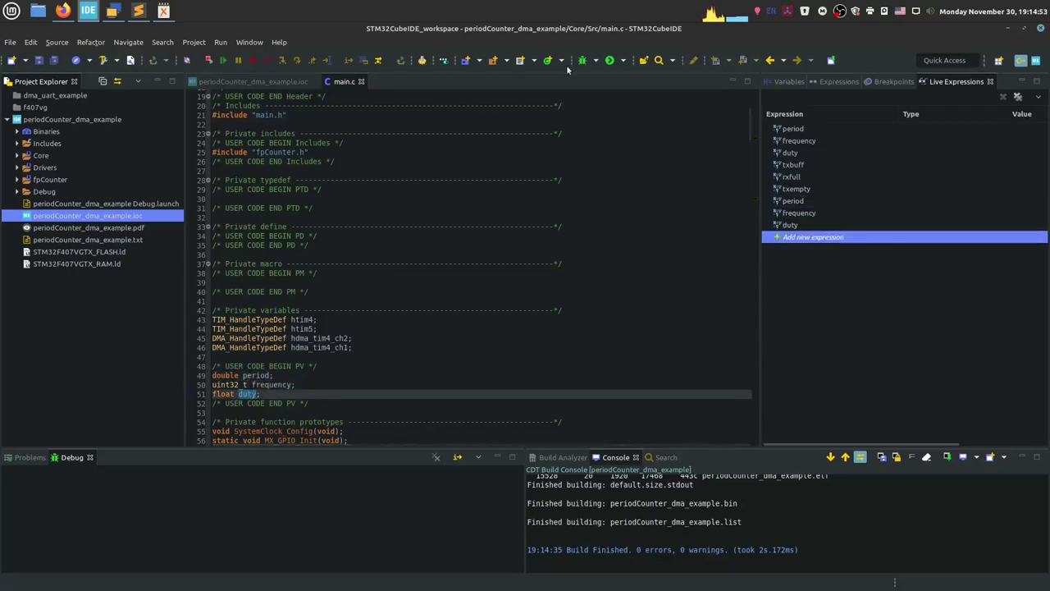
- Start debugging with the existing periodCounter_dma_example launch configuration under STM32 Cortex-M C/C++ Application
left_click(588, 62)
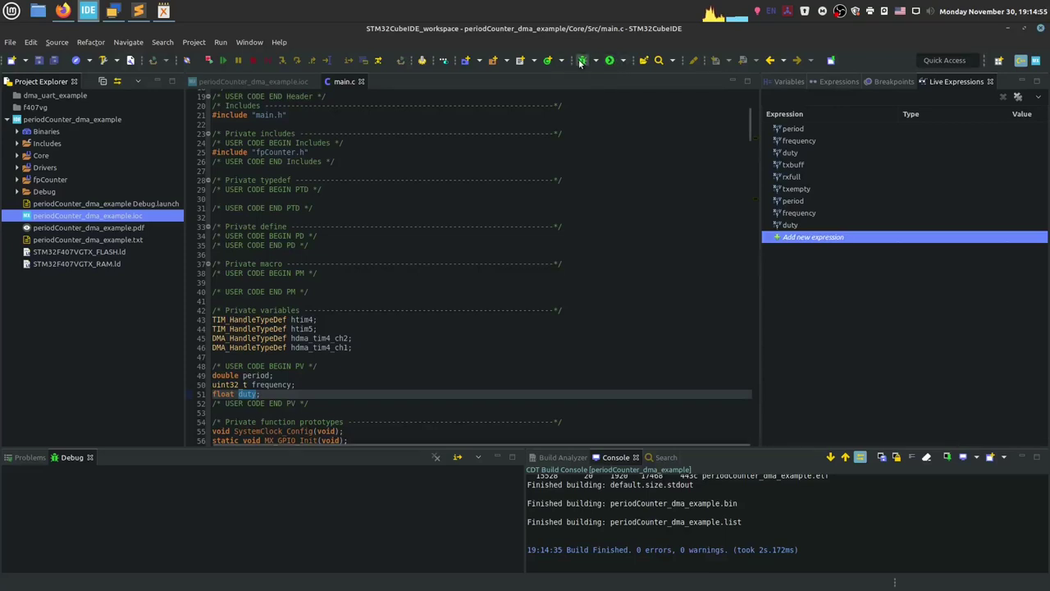
left_click(632, 319)
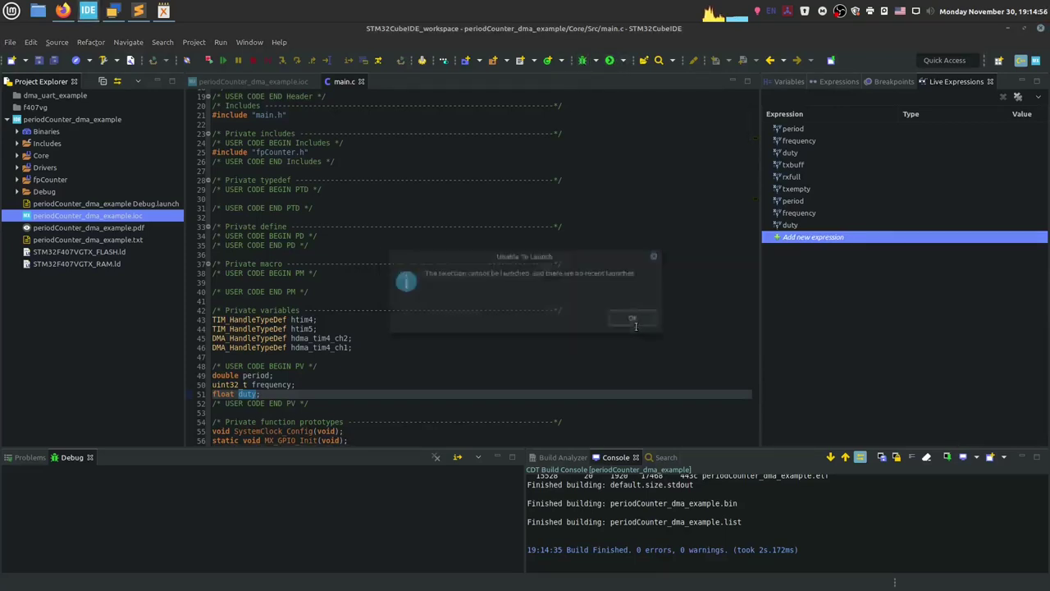
left_click(597, 60)
left_click(622, 114)
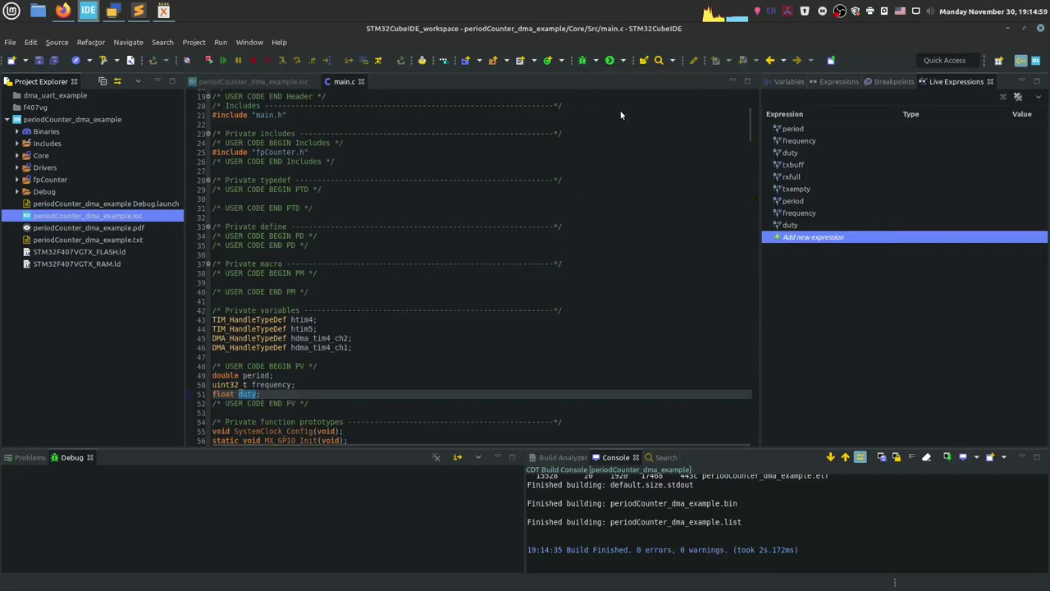
left_click(300, 269)
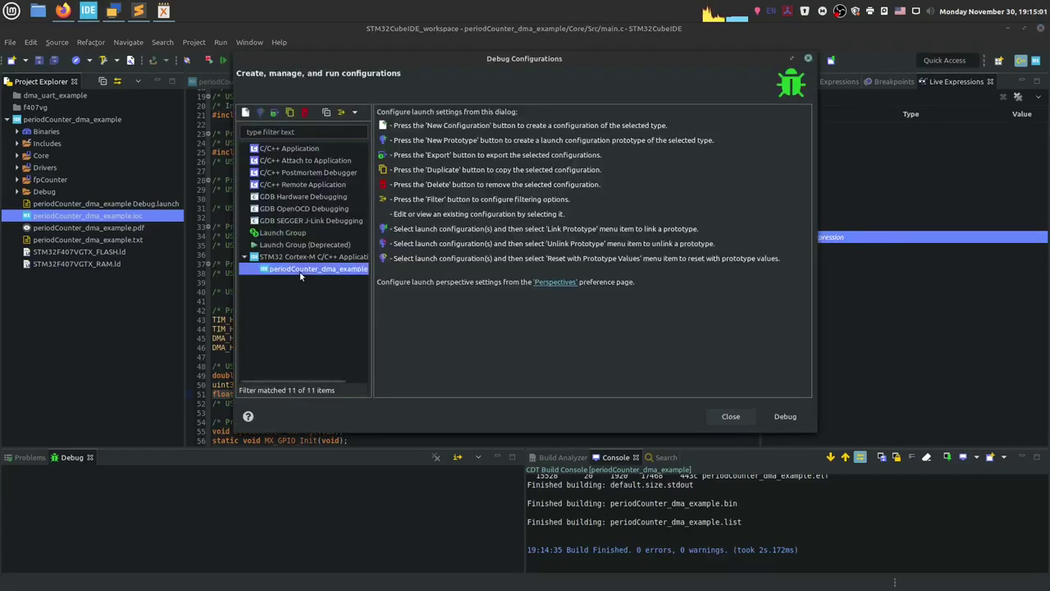
left_click(784, 417)
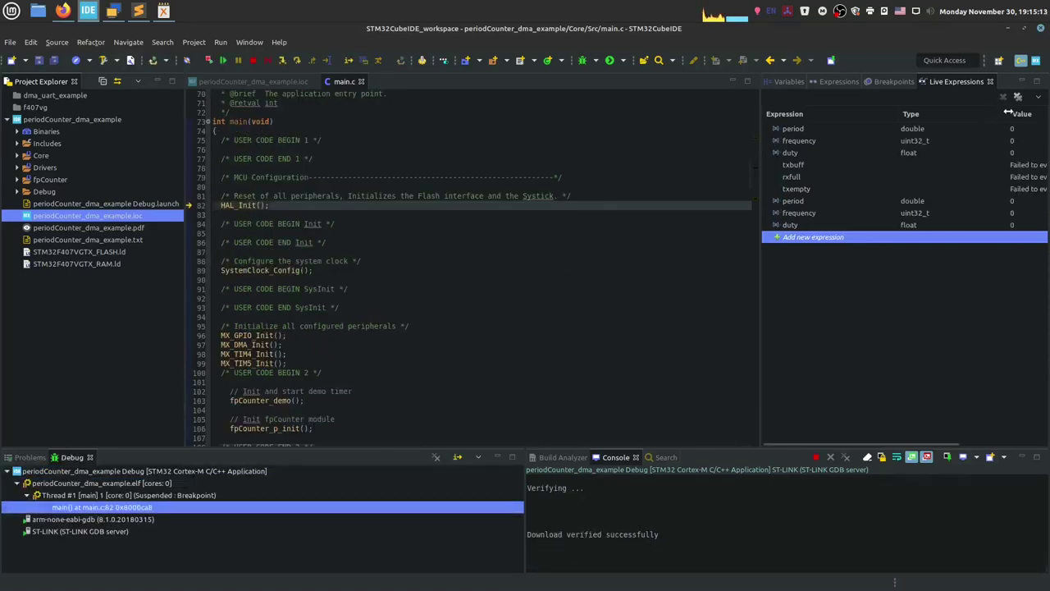
- Make room for the Value column in the live expressions and resume the program's execution
left_click_drag(1005, 113, 980, 113)
left_click(578, 306)
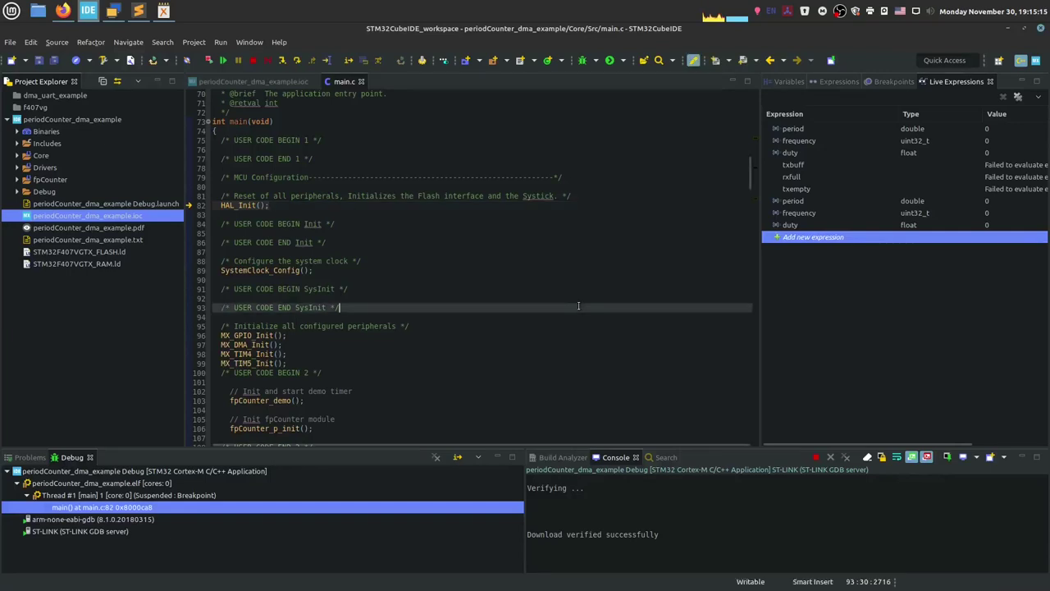
key("F8")
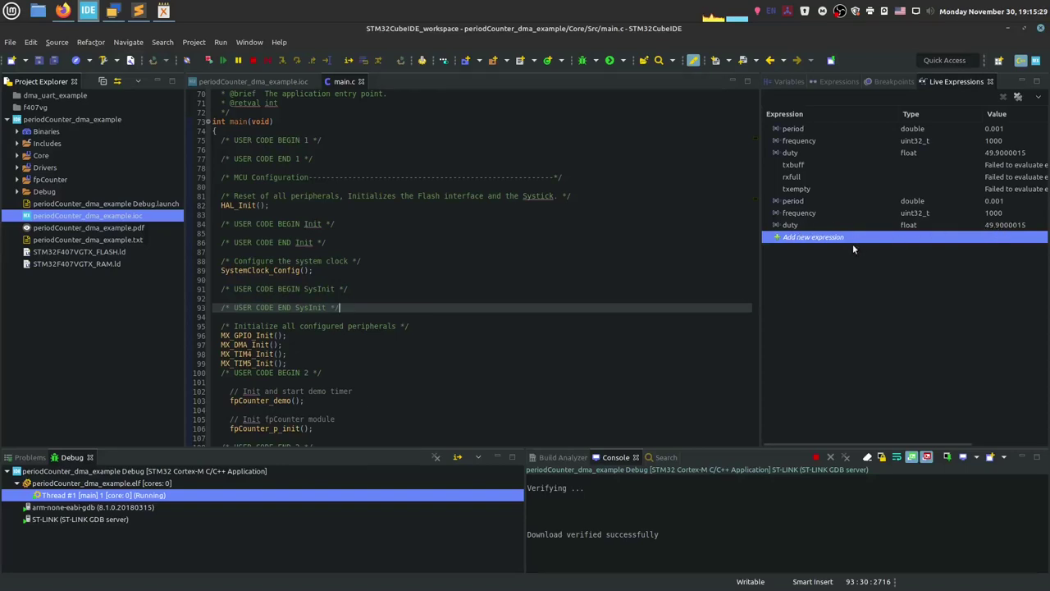
- Examine the peripheral initialization, fpCounter calls and infinite loop in main.c
scroll(644, 261, "down", 6)
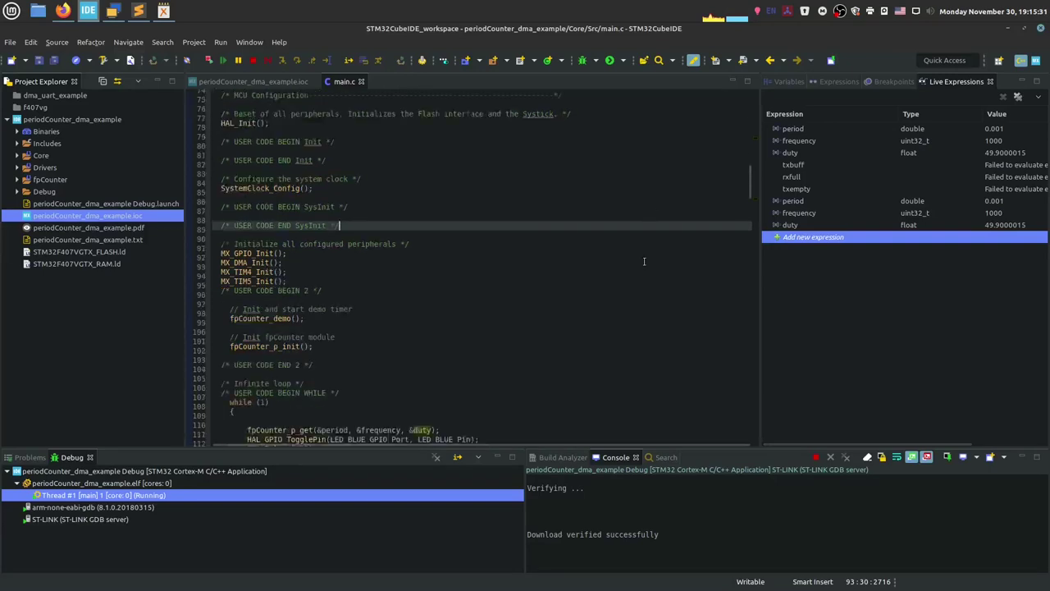
left_click_drag(333, 370, 214, 228)
left_click(346, 367)
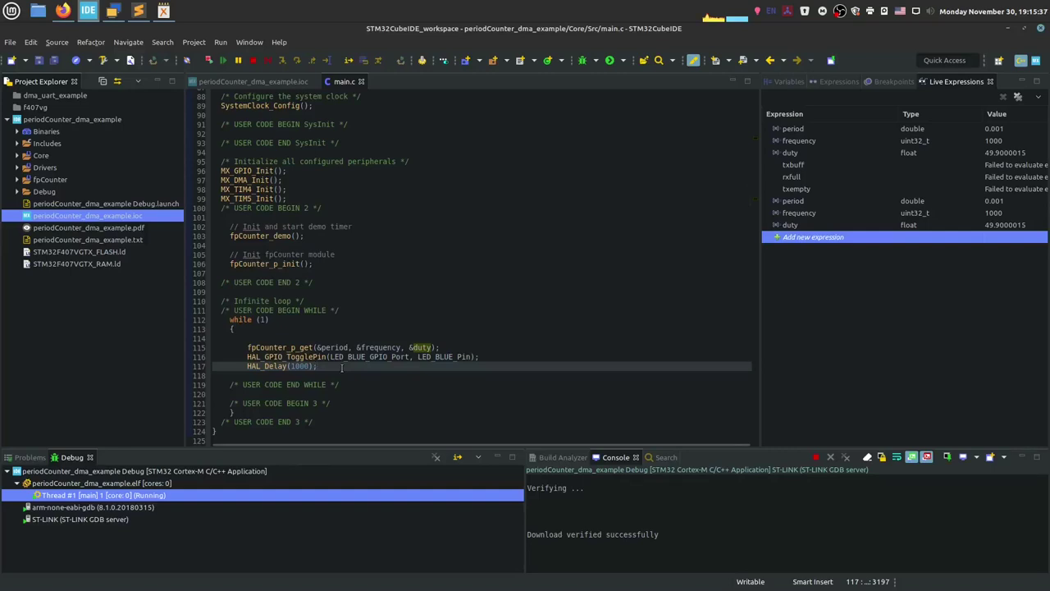
- Expand the fpCounter library's inc and src folders and open fpCounter.c, fpCounter.h and fpCounter_Config.h
double_click(60, 181)
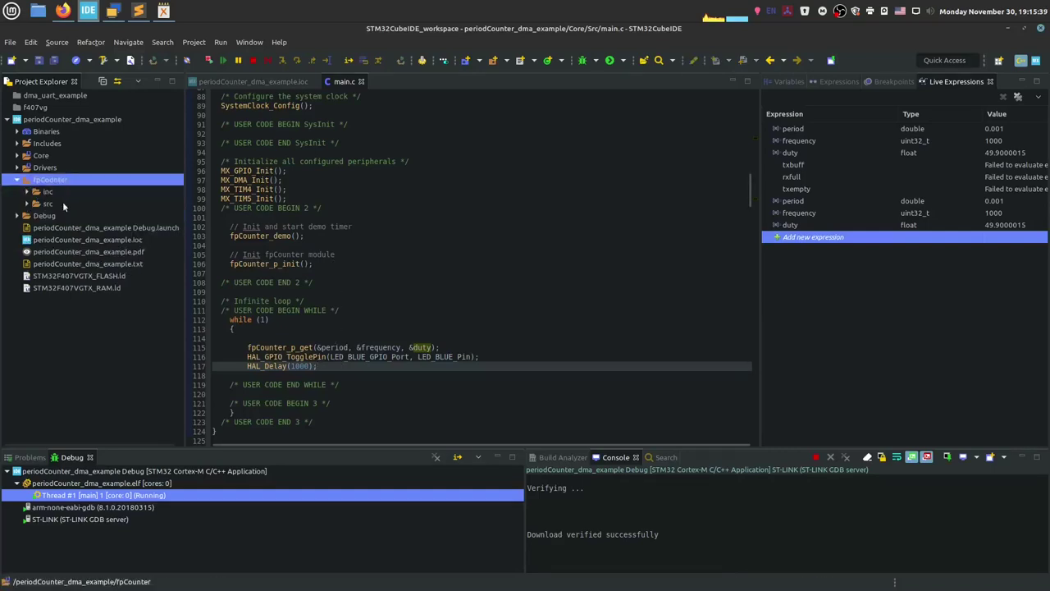
double_click(56, 202)
double_click(64, 192)
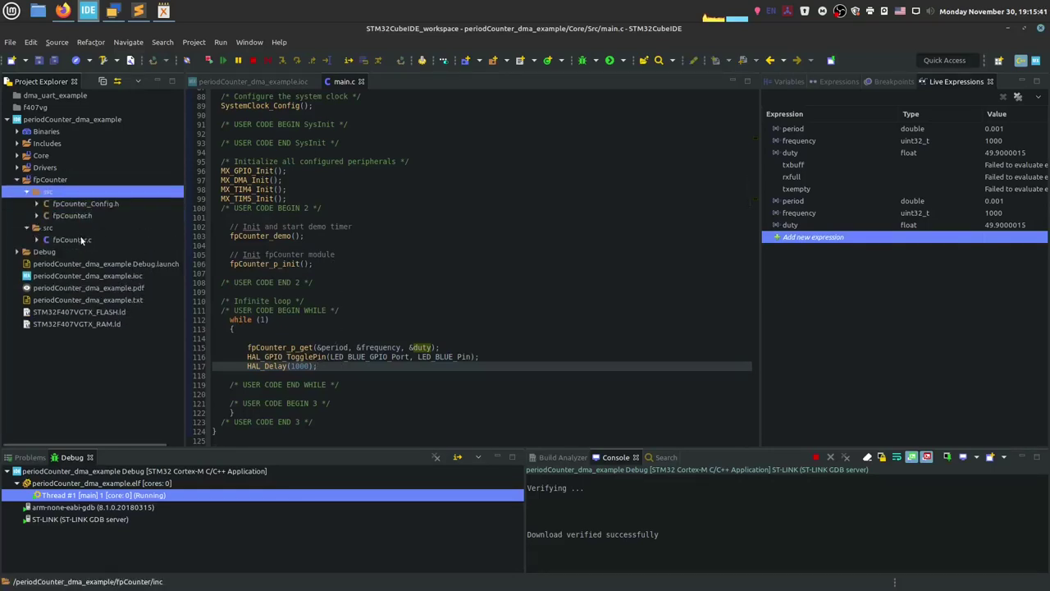
left_click(81, 238)
double_click(81, 239)
double_click(73, 215)
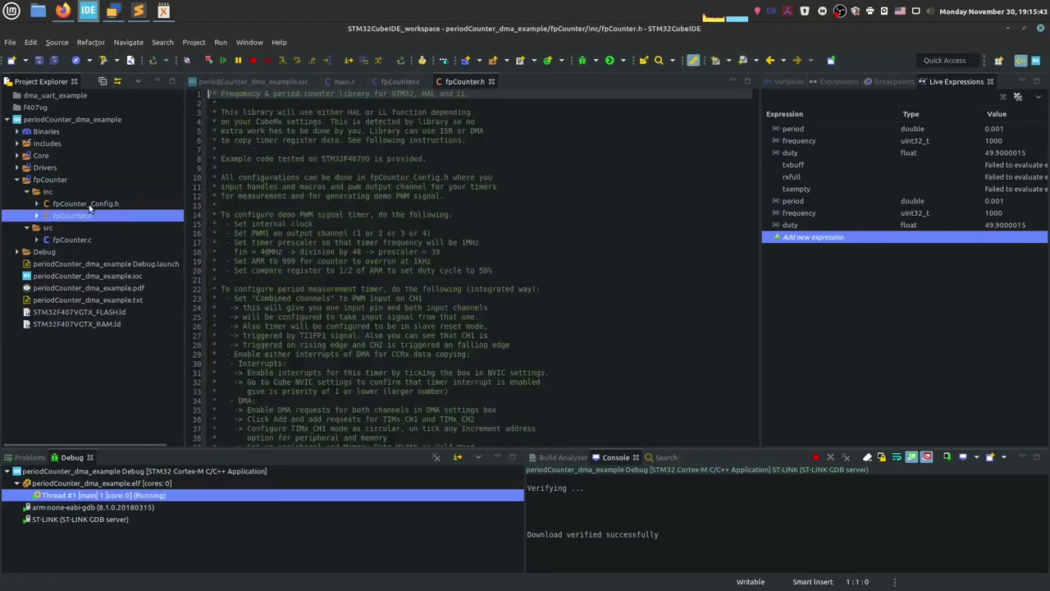
double_click(89, 203)
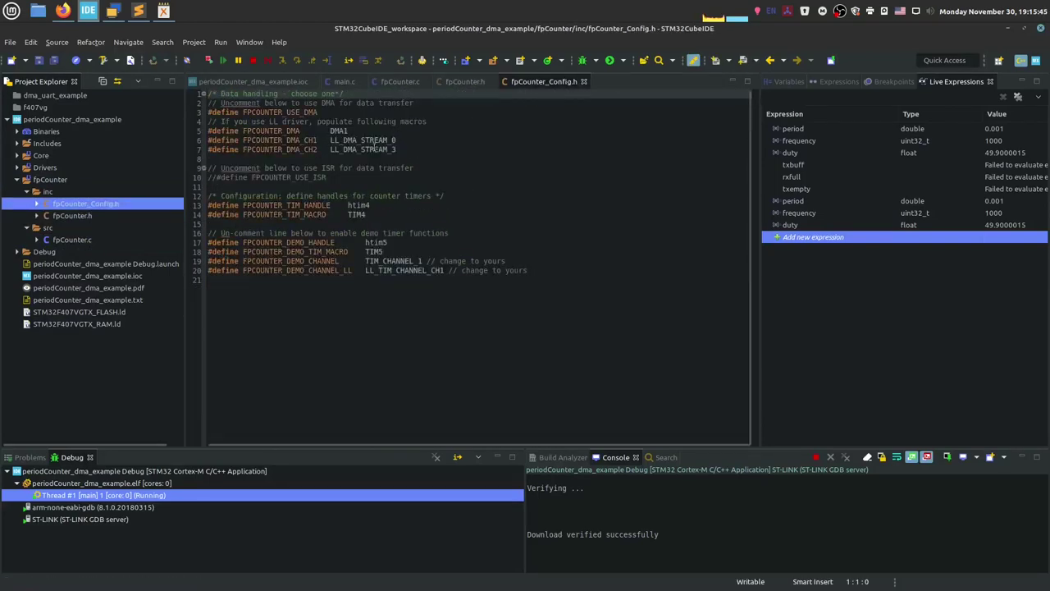
- Examine the DMA data-handling macros and the counter and demo timer definitions in fpCounter_Config.h
left_click_drag(397, 149, 208, 113)
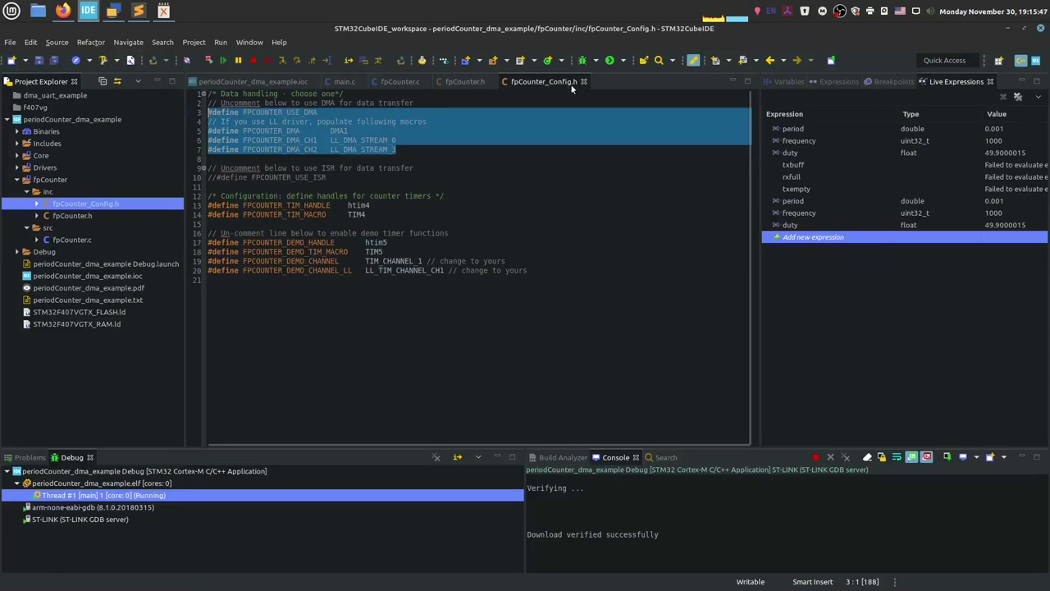
left_click(388, 171)
left_click_drag(574, 272, 181, 202)
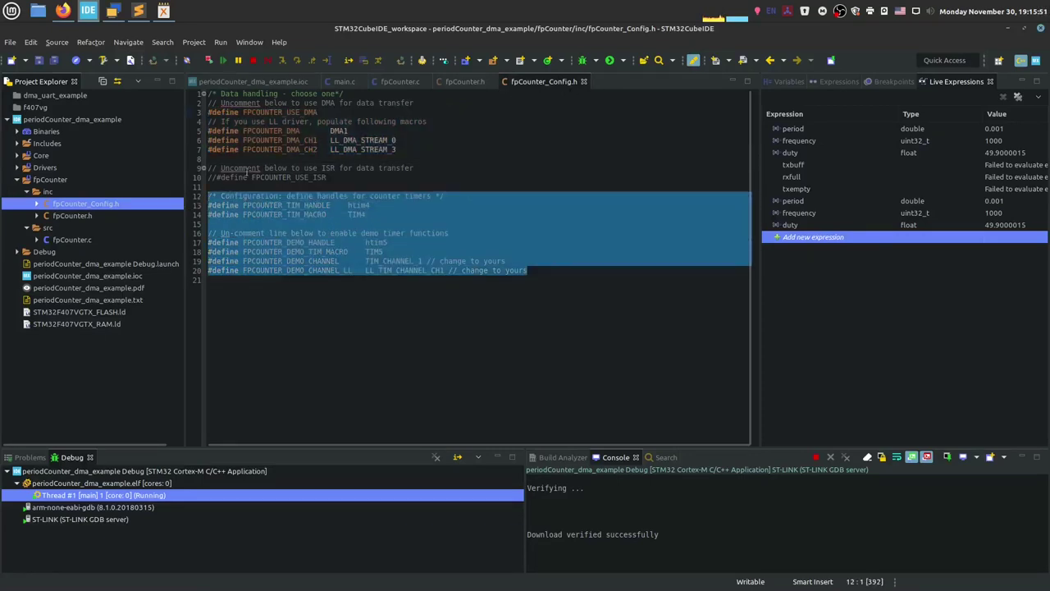
left_click_drag(397, 150, 180, 115)
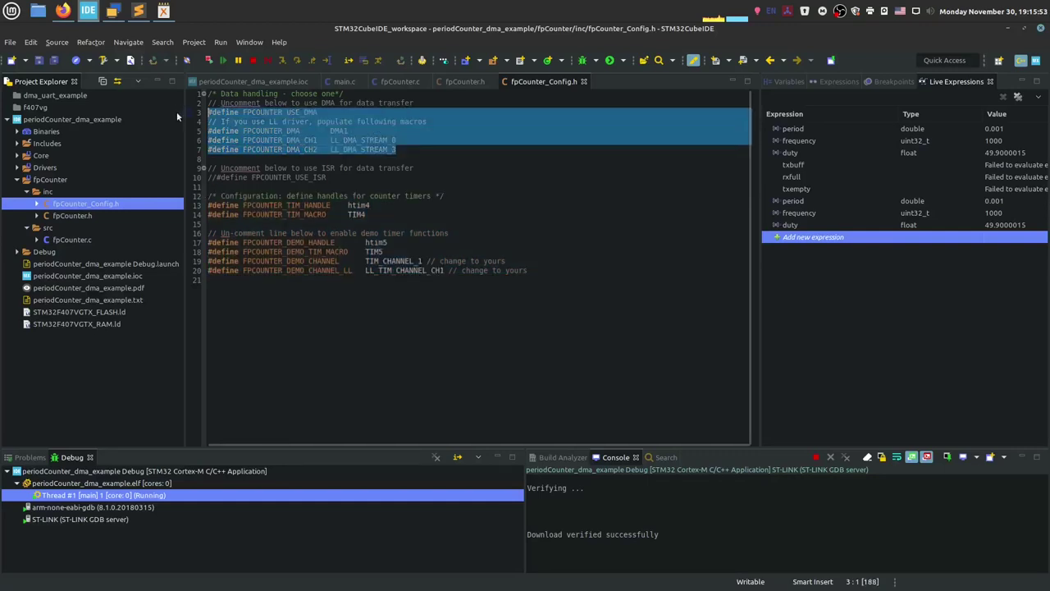
- Compare the ISR data-transfer option with the DMA option and its LL driver macros in fpCounter_Config.h
left_click_drag(328, 177, 197, 176)
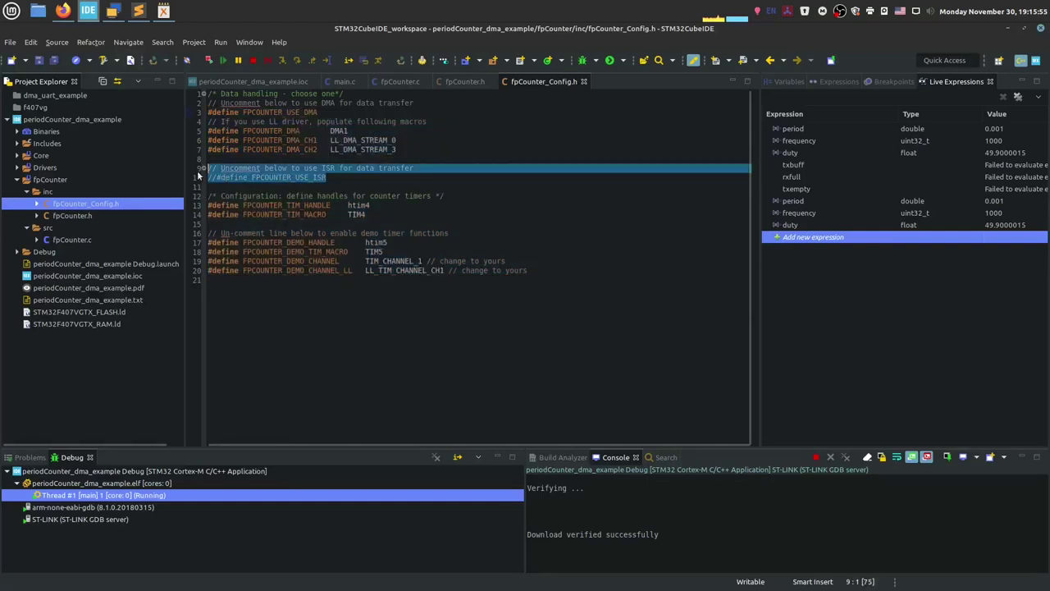
left_click(339, 177)
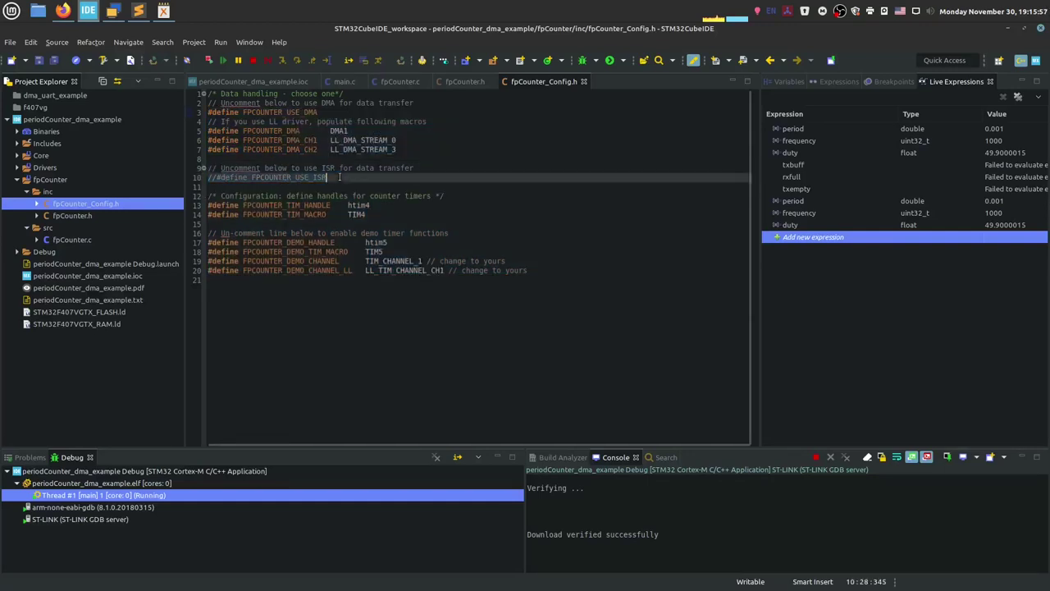
left_click_drag(318, 112, 204, 112)
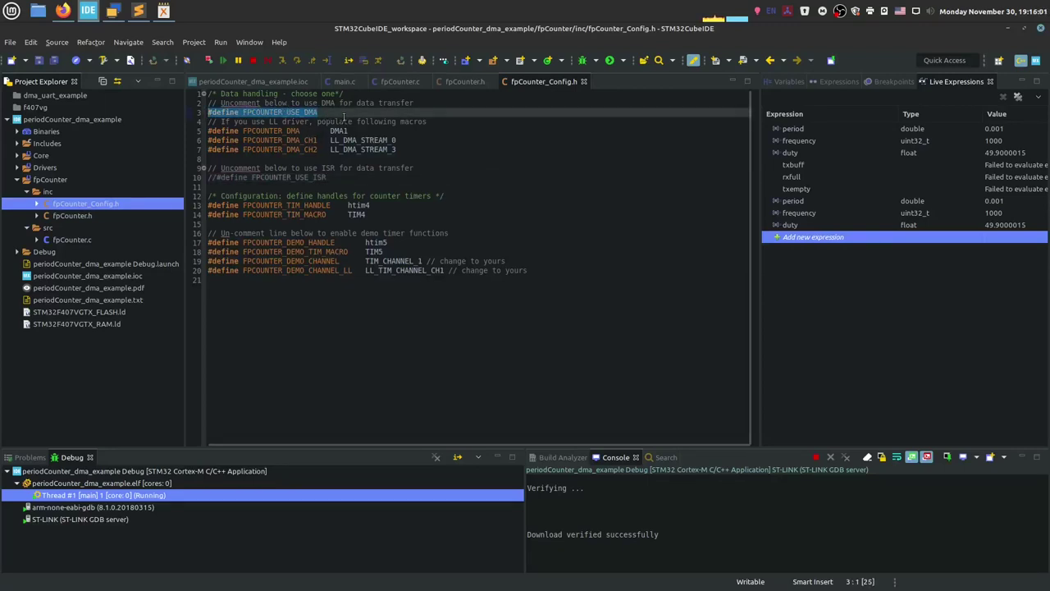
left_click(254, 121)
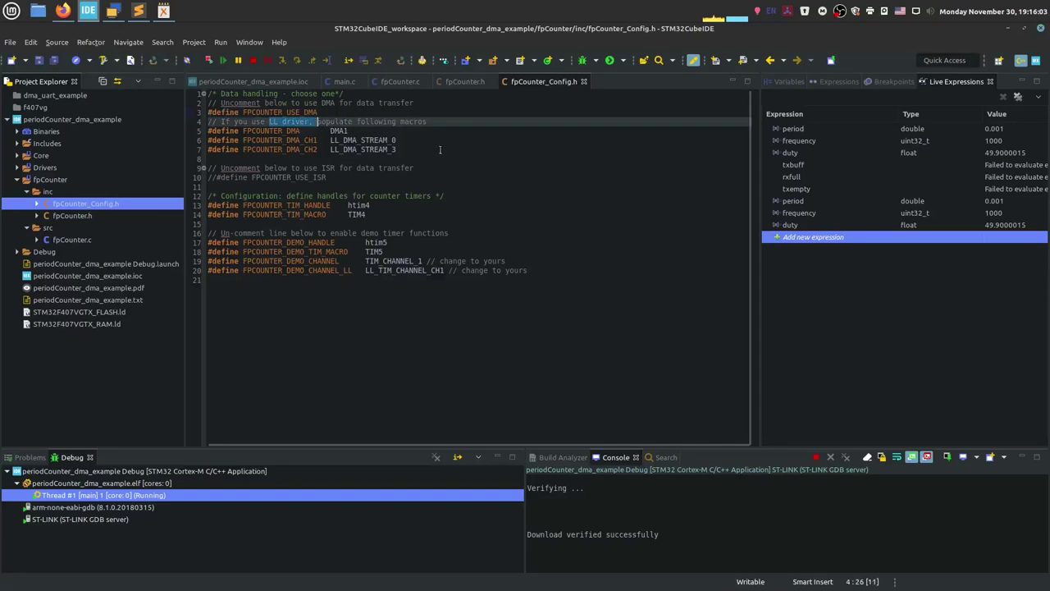
left_click_drag(397, 149, 201, 137)
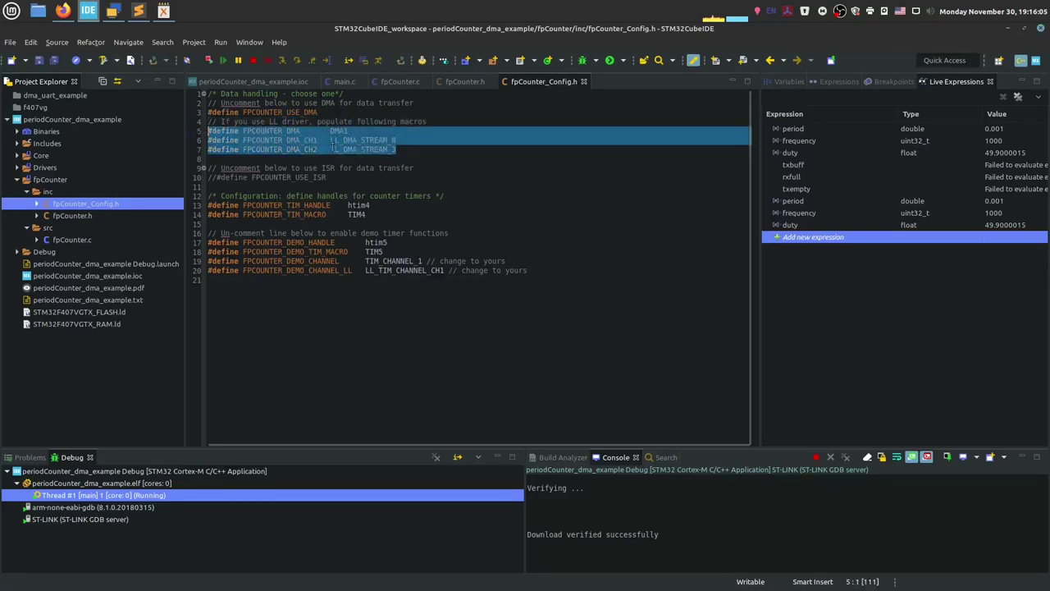
left_click(345, 131)
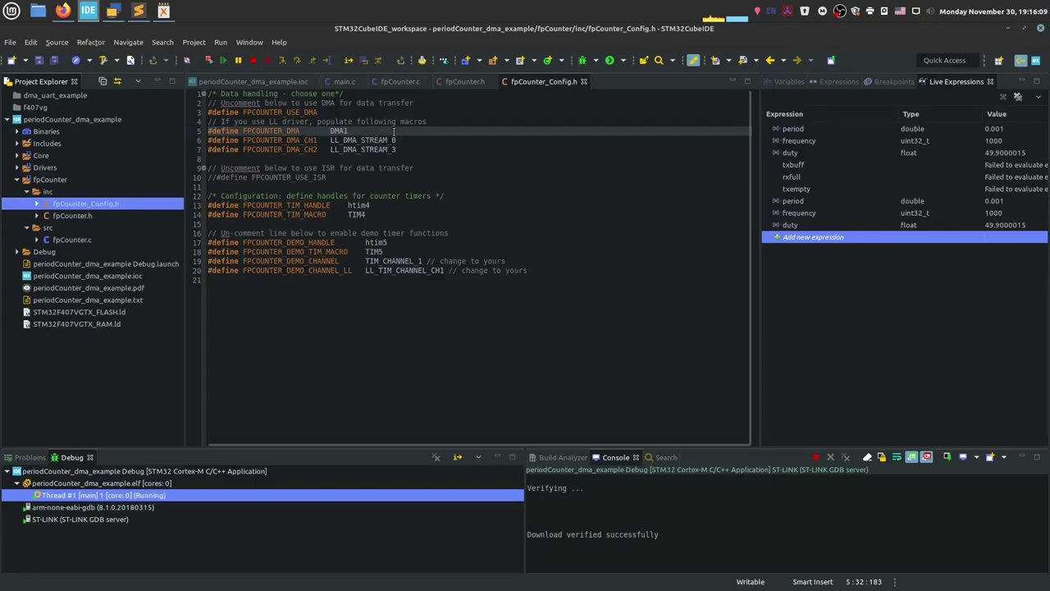
- Check TIM4's DMA request and stream assignments in periodCounter_dma_example.ioc against the DMA macros in fpCounter_Config.h
double_click(281, 82)
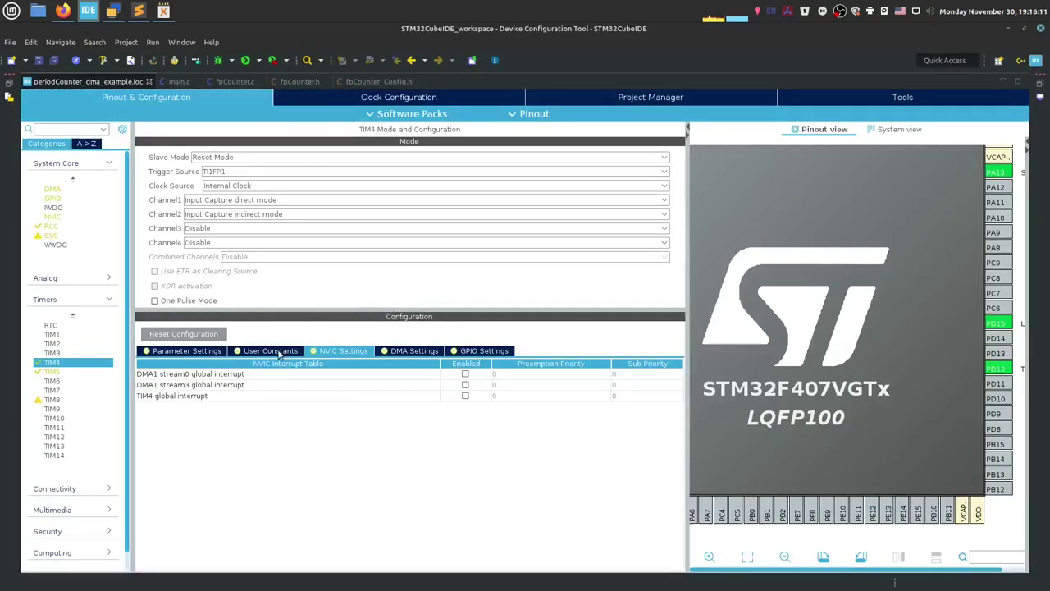
left_click(194, 350)
left_click(400, 351)
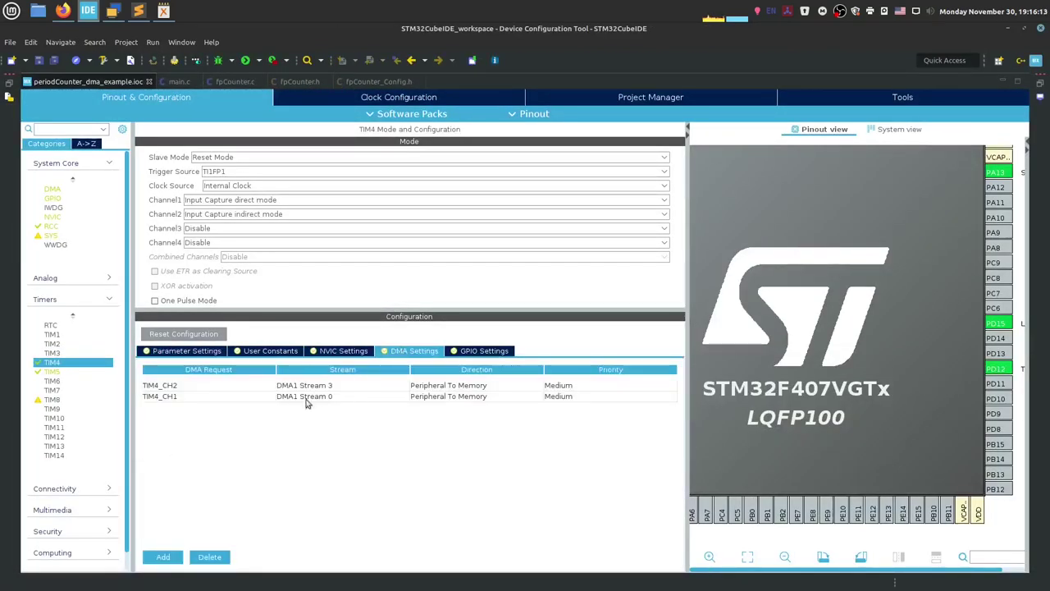
left_click(174, 397)
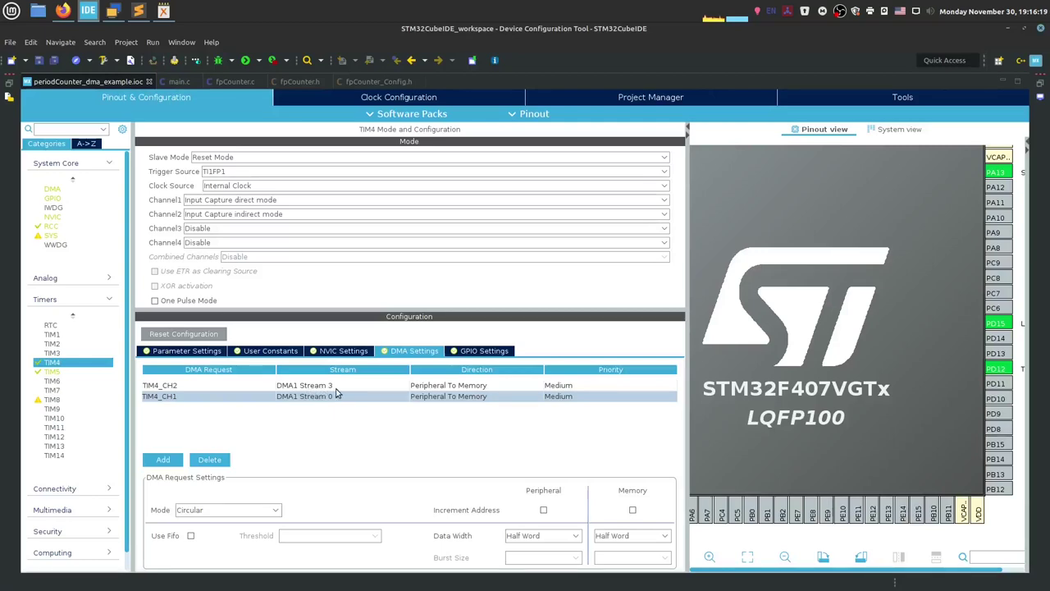
left_click(180, 82)
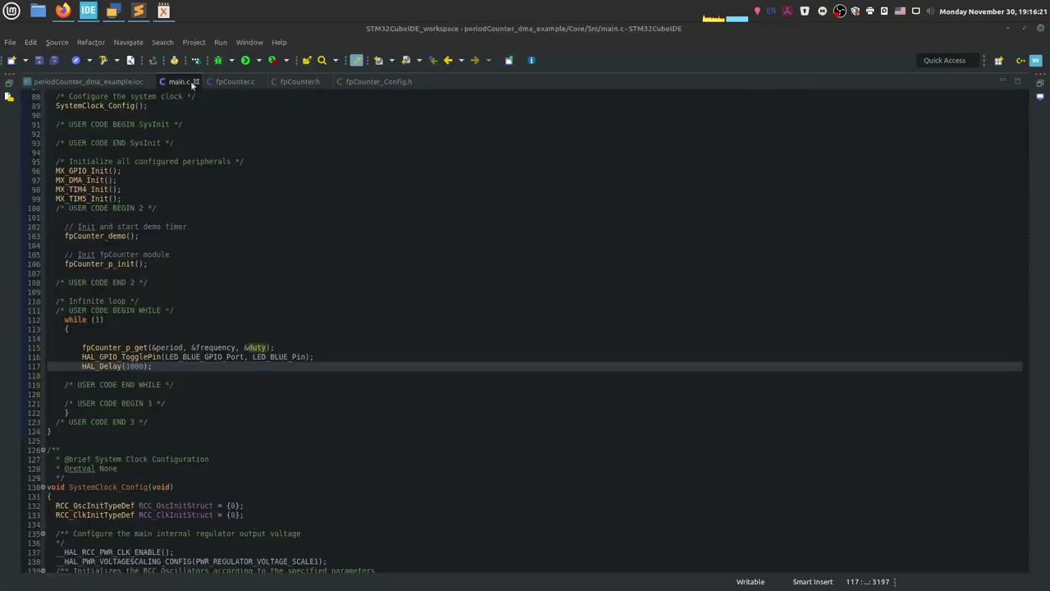
left_click(543, 82)
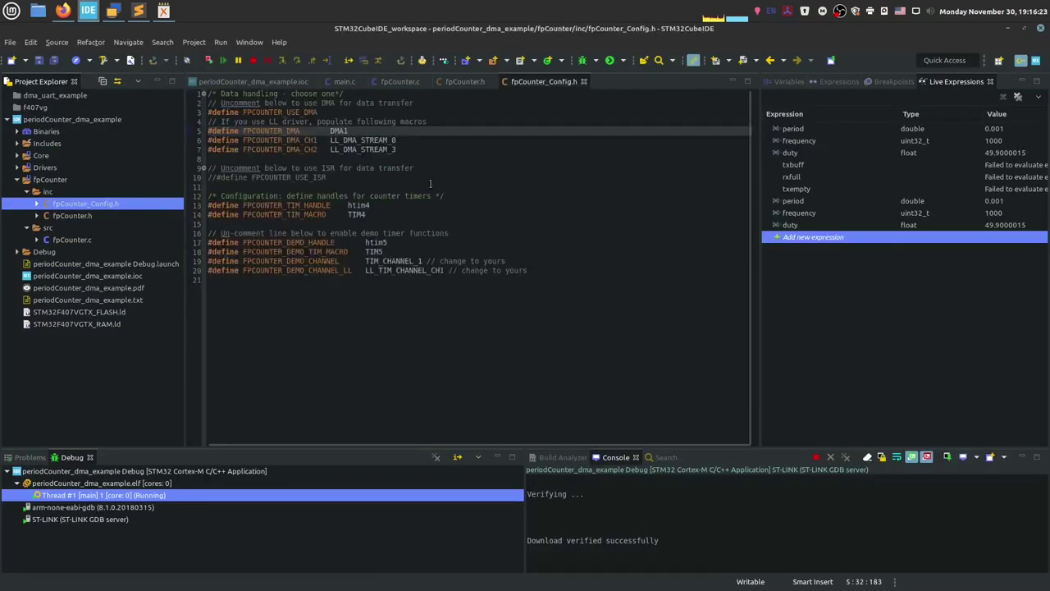
left_click_drag(397, 158, 331, 132)
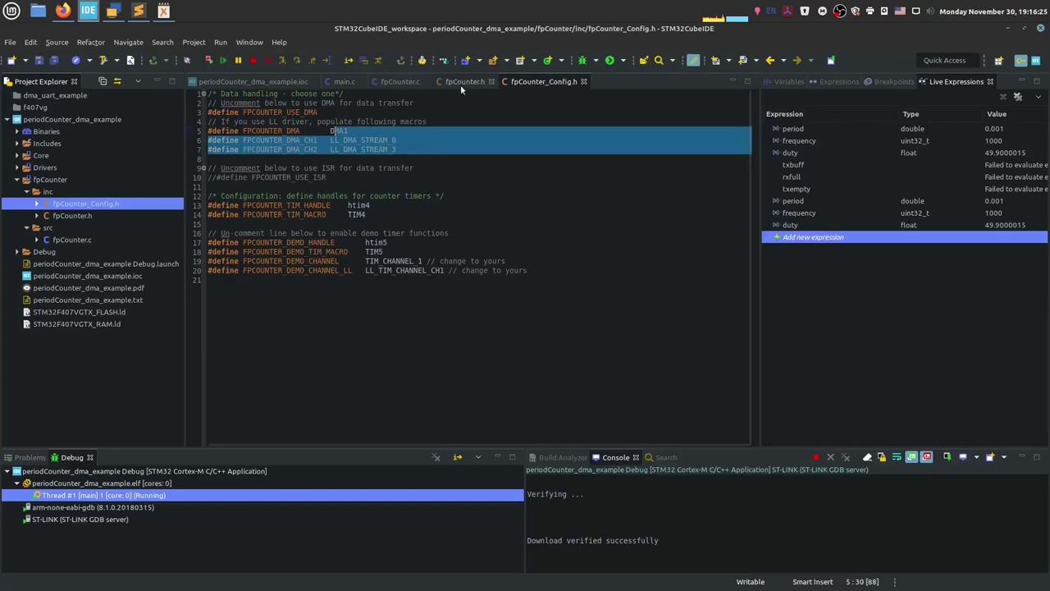
- Read the timer configuration and library setup instructions in fpCounter.h, down to the prototype functions
left_click(460, 84)
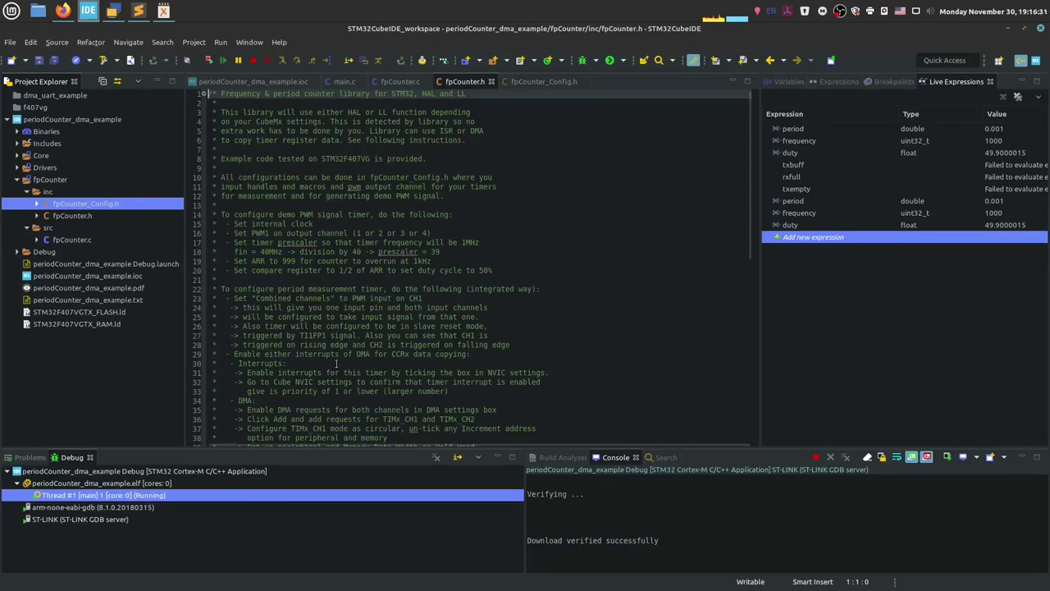
scroll(458, 273, "down", 6)
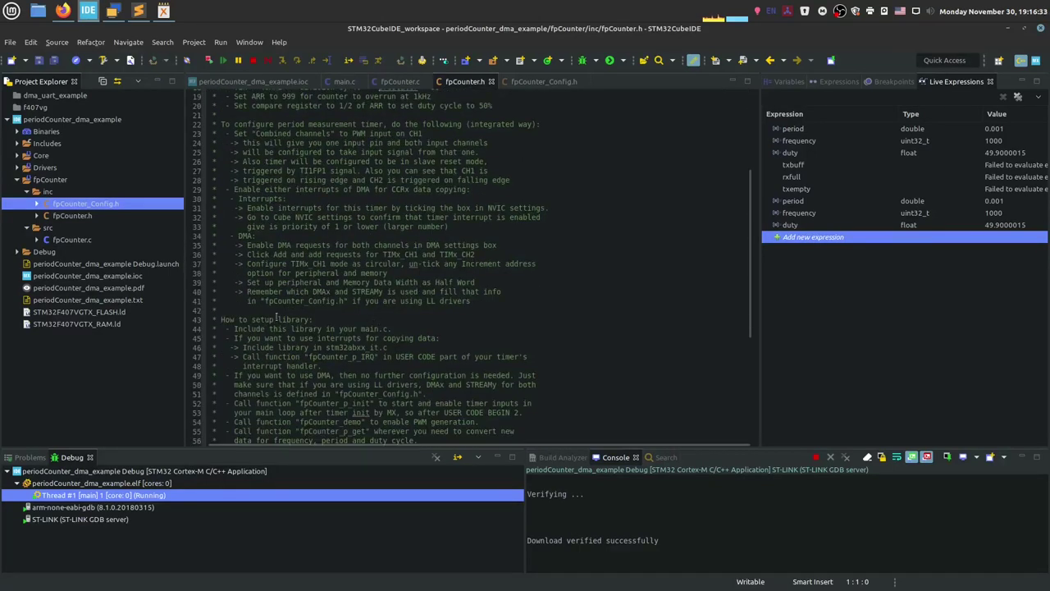
scroll(324, 297, "up", 3)
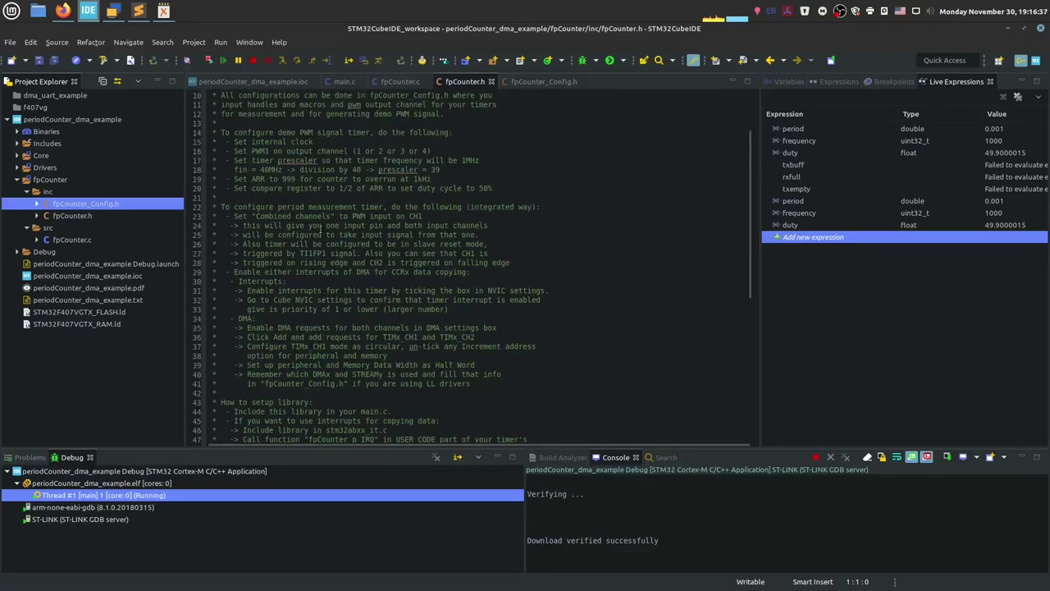
scroll(320, 230, "down", 7)
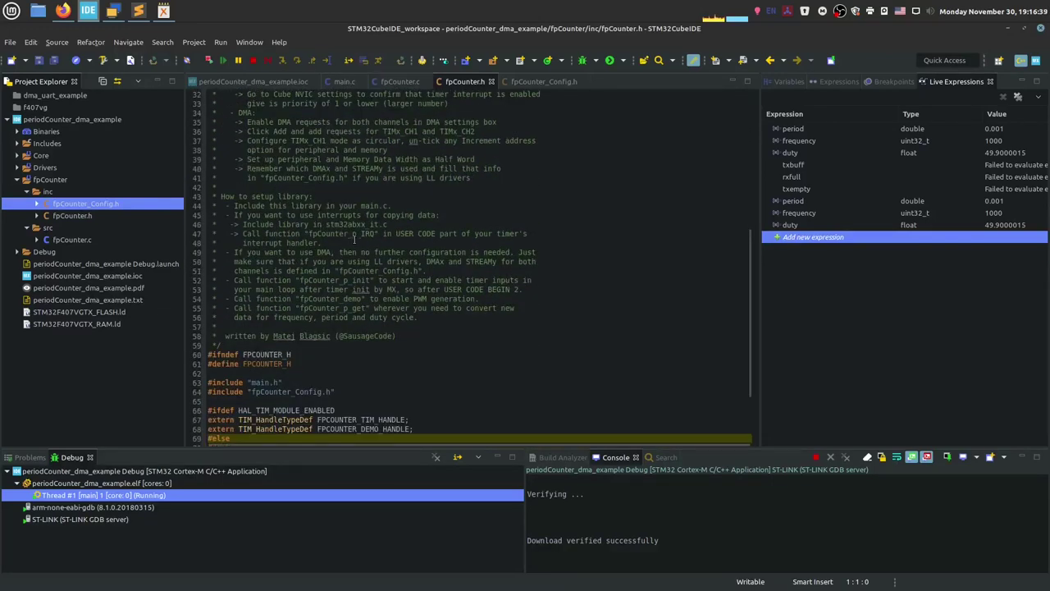
scroll(354, 239, "down", 4)
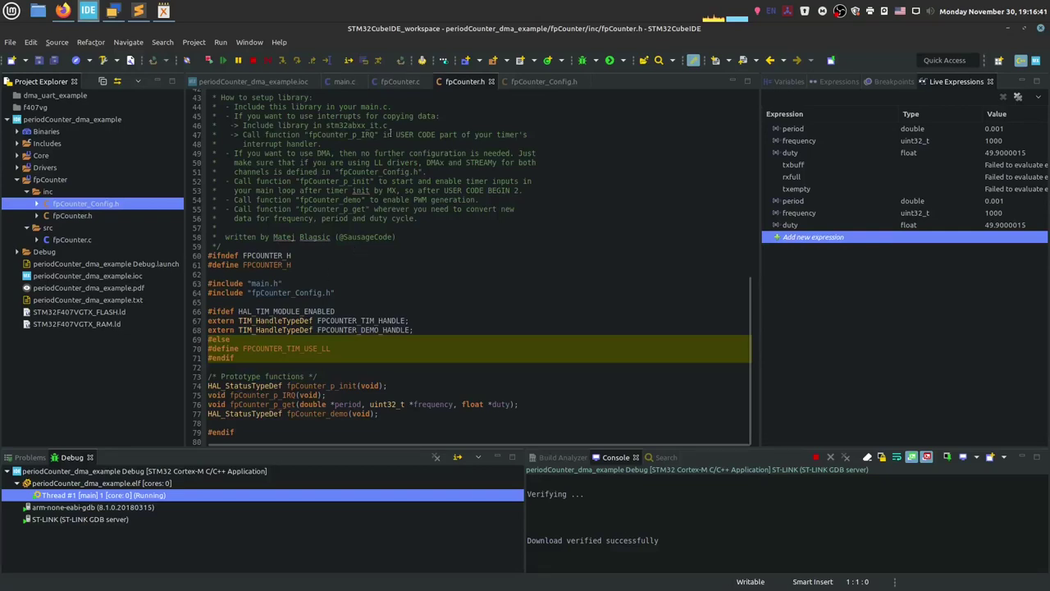
- Examine the IC1 and IC2 capture variables in fpCounter.c and the interrupt and DMA input capture start calls in fpCounter_p_init
left_click(397, 81)
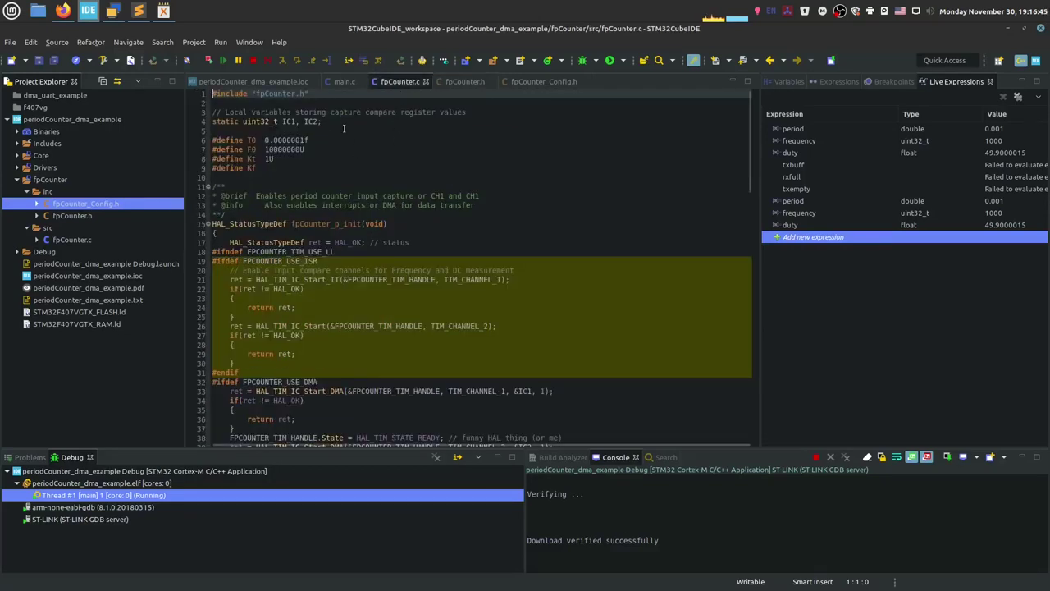
left_click_drag(343, 124, 213, 121)
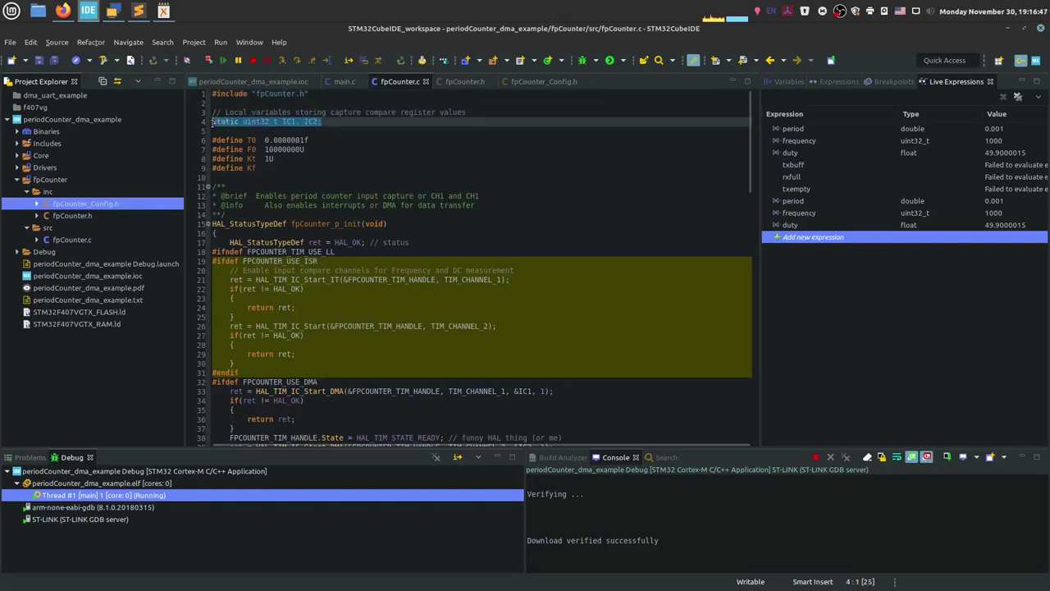
scroll(249, 150, "down", 4)
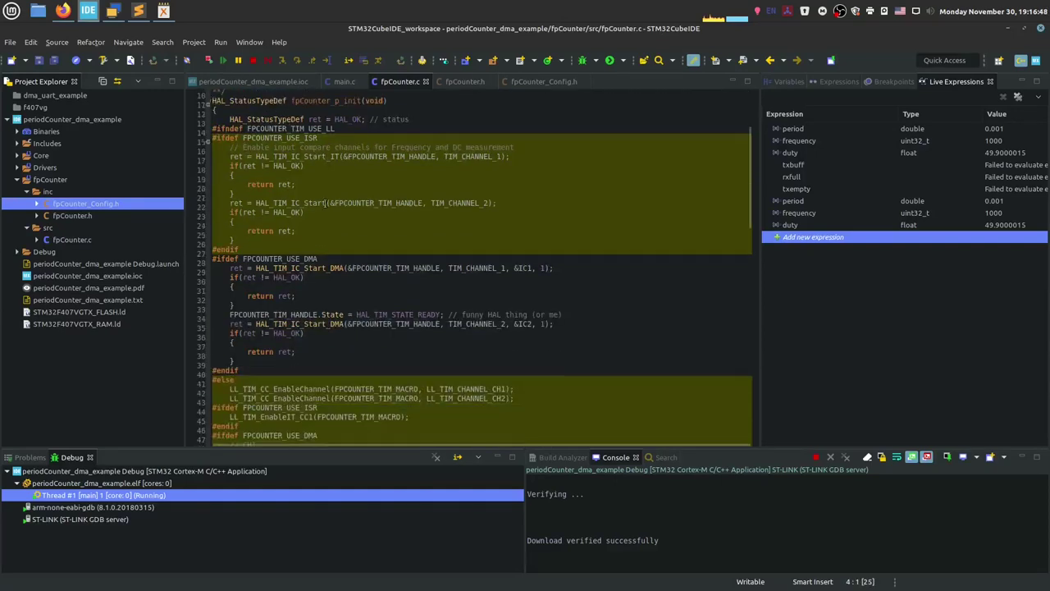
double_click(348, 101)
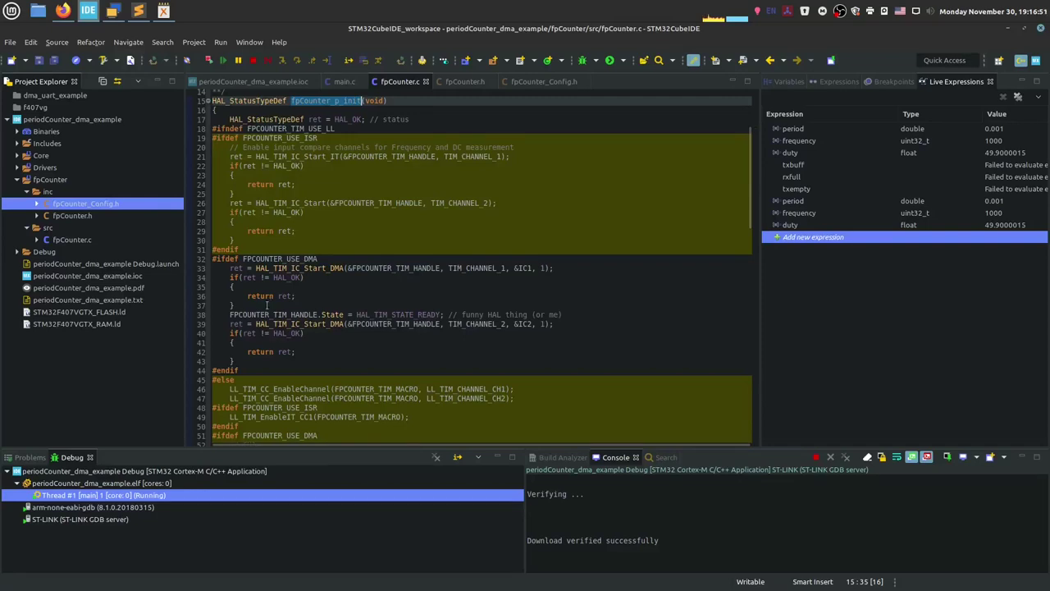
double_click(300, 268)
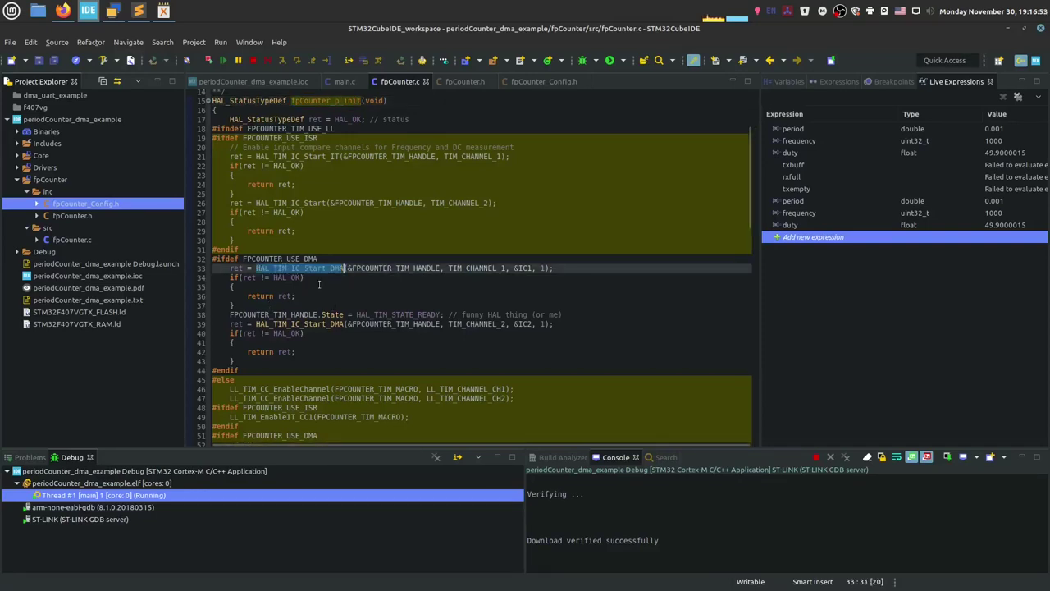
double_click(313, 156)
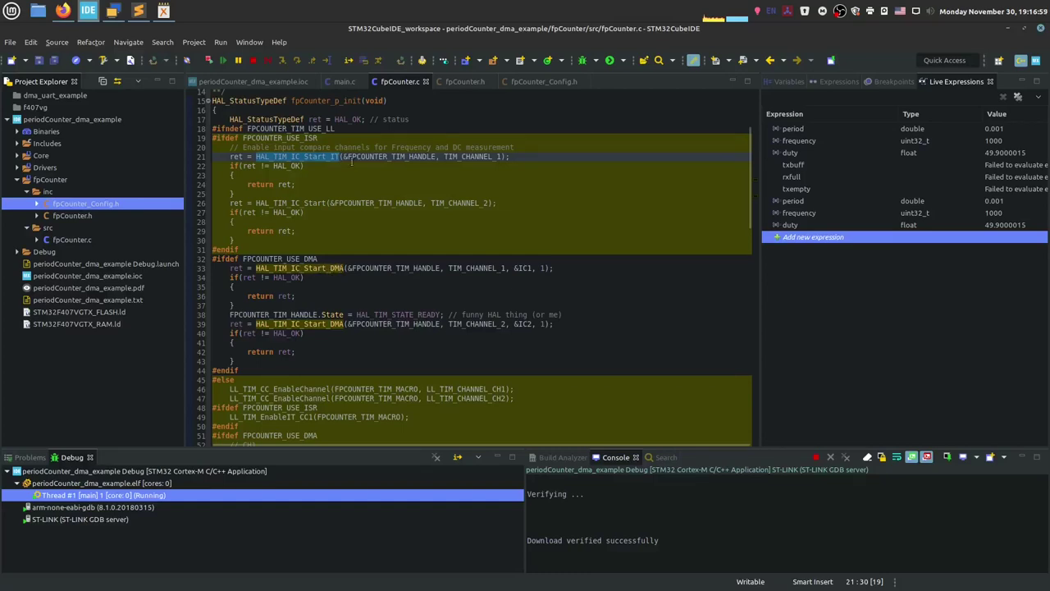
left_click(315, 268)
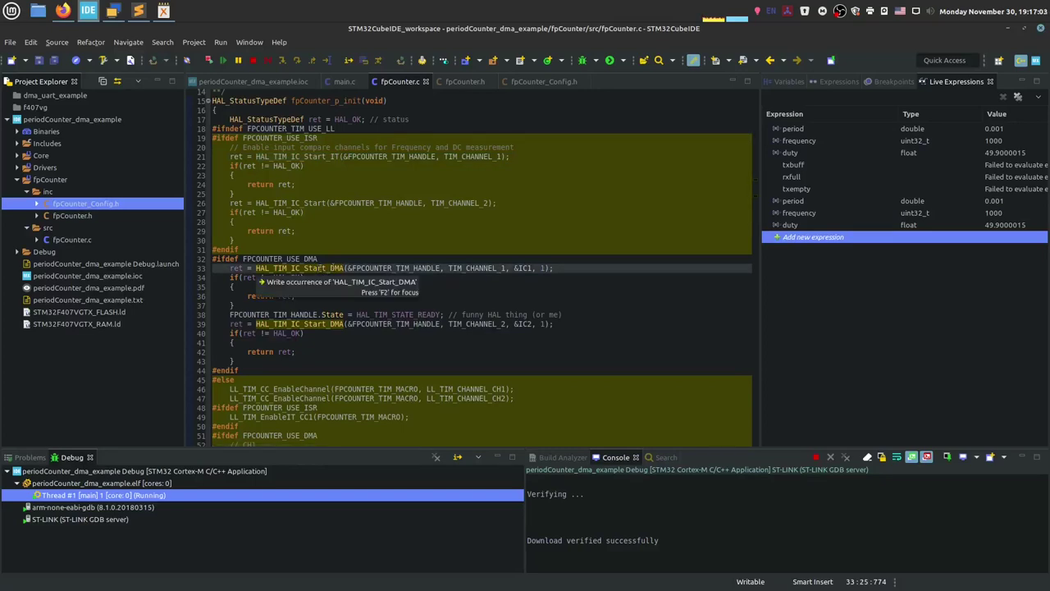
left_click_drag(300, 268, 291, 269)
left_click(304, 268)
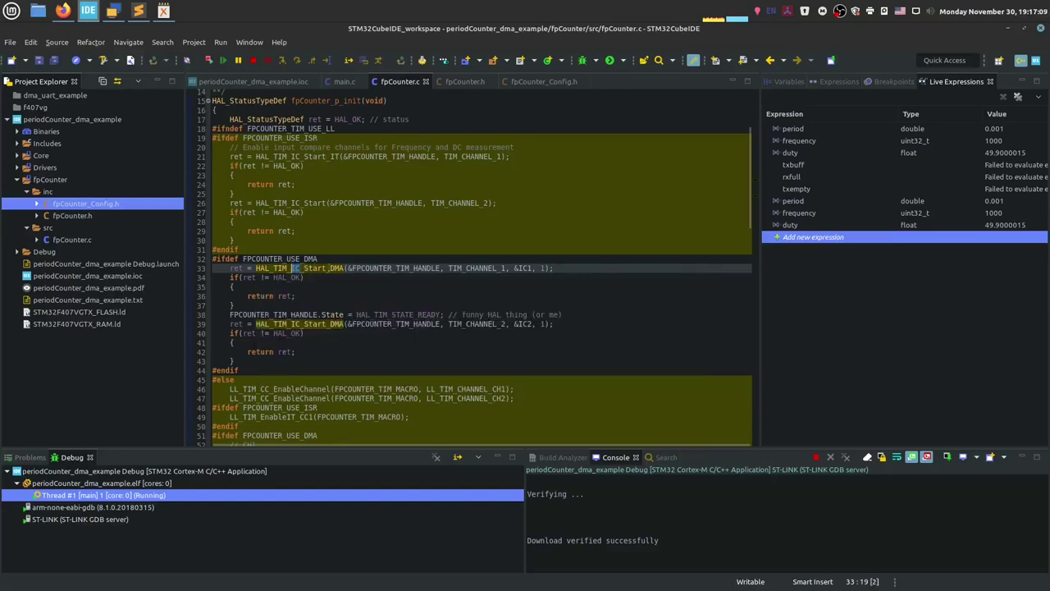
left_click(346, 268)
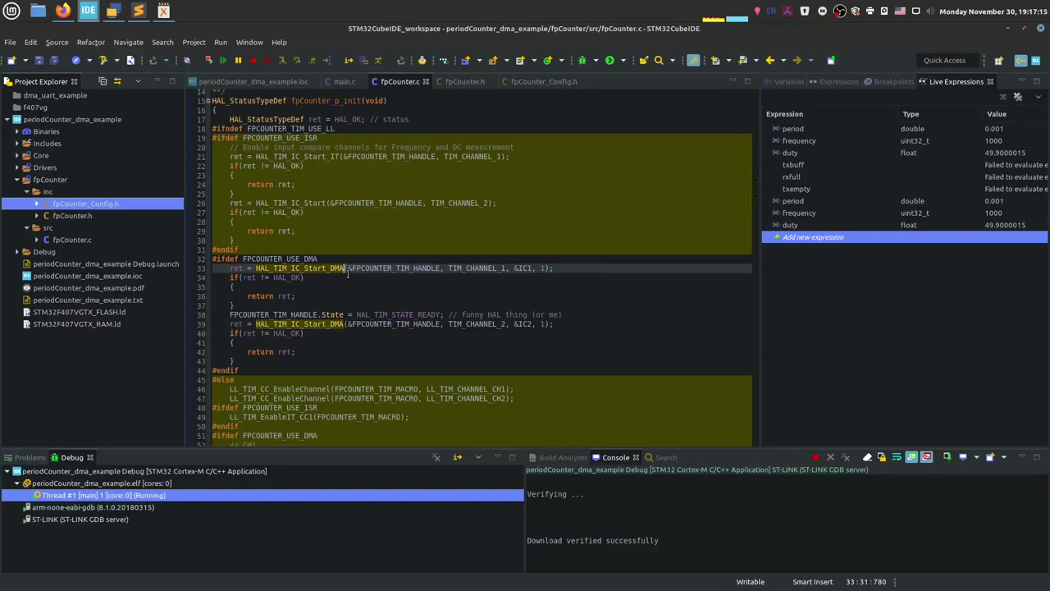
- Inspect the channel 1 HAL_TIM_IC_Start_DMA arguments: timer handle macro expansion, TIM_CHANNEL_1, IC1 address and data length
mouse_move(355, 271)
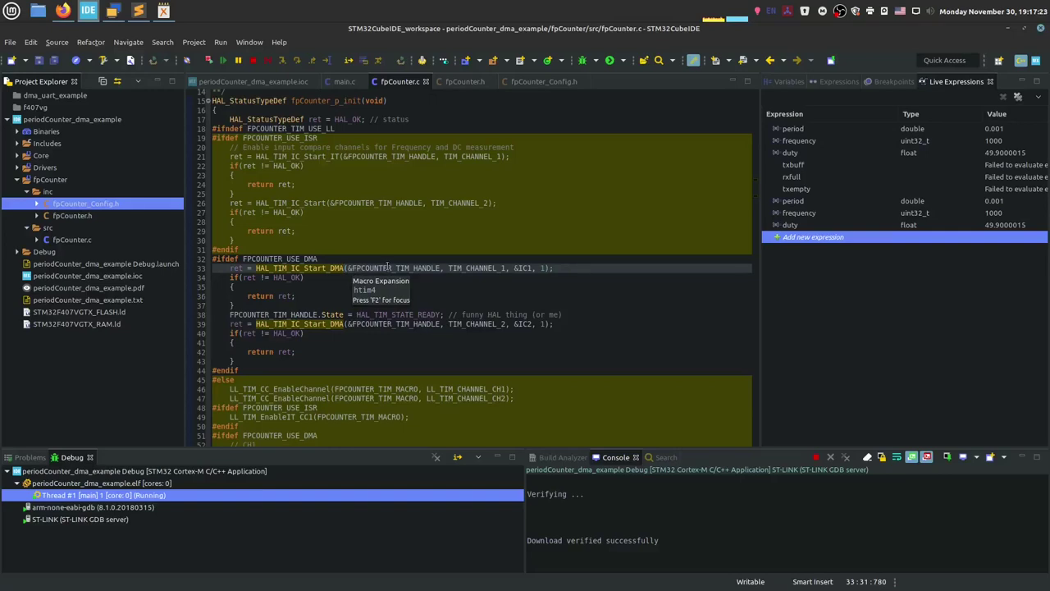
double_click(388, 268)
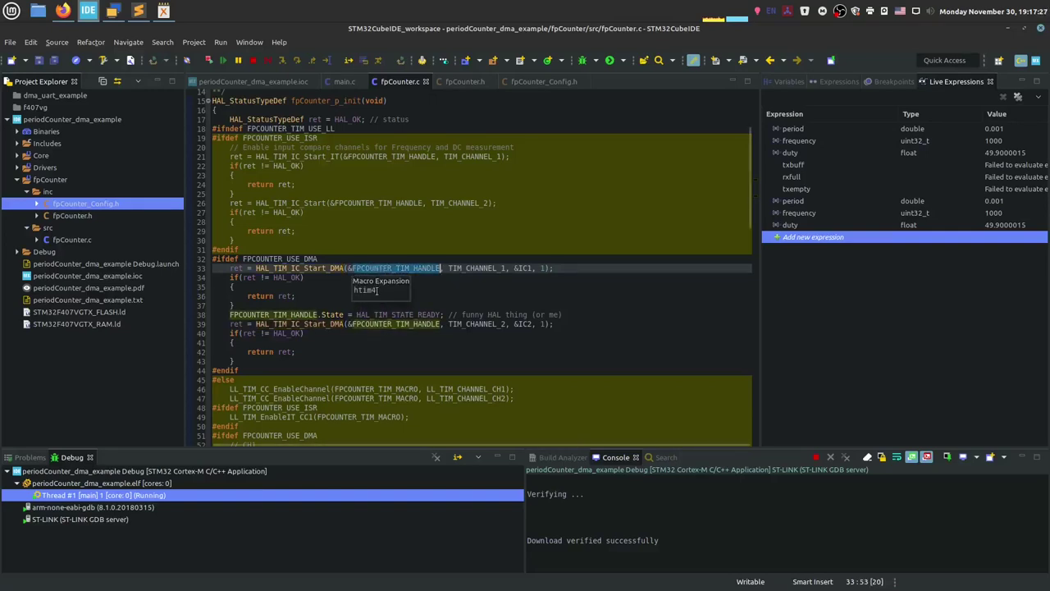
left_click_drag(377, 290, 353, 290)
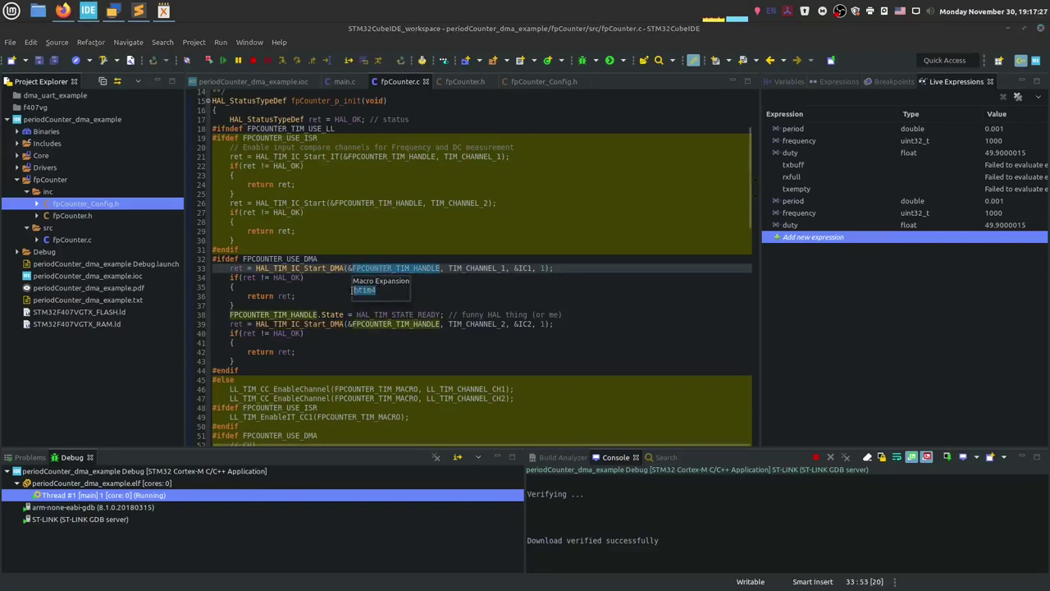
double_click(477, 267)
double_click(530, 268)
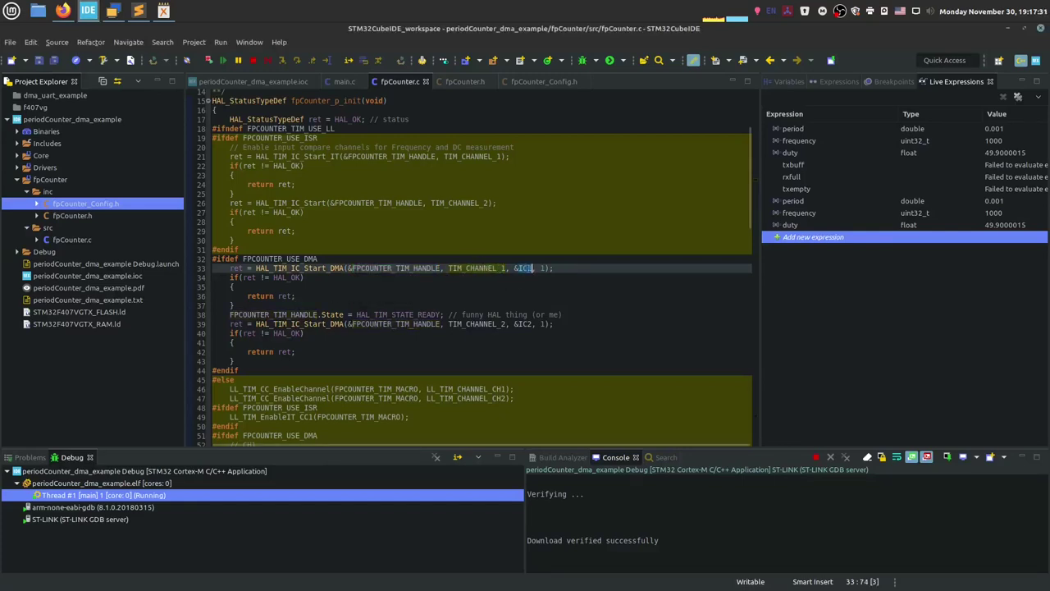
left_click_drag(515, 267, 531, 267)
scroll(337, 129, "up", 4)
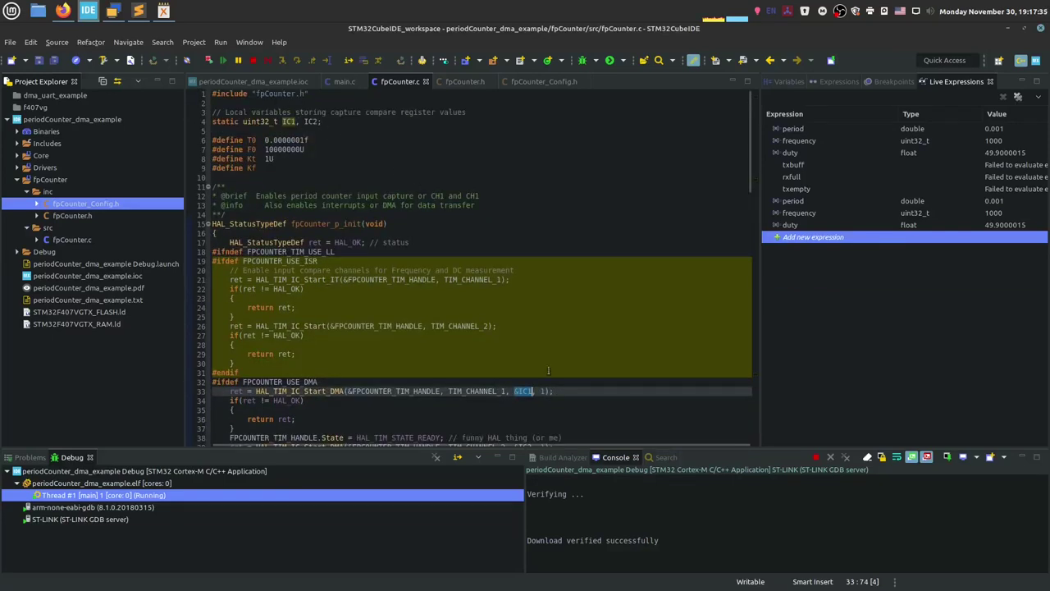
double_click(541, 391)
scroll(400, 327, "down", 4)
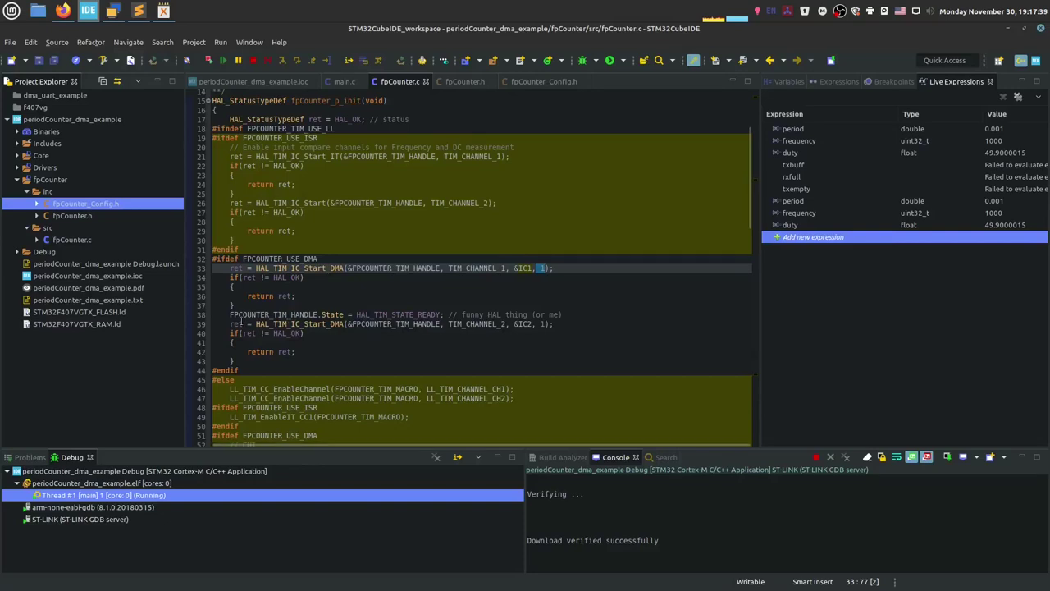
- Examine the channel 2 DMA start block and the timer handle state reset between the two HAL_TIM_IC_Start_DMA calls
left_click_drag(213, 323, 296, 361)
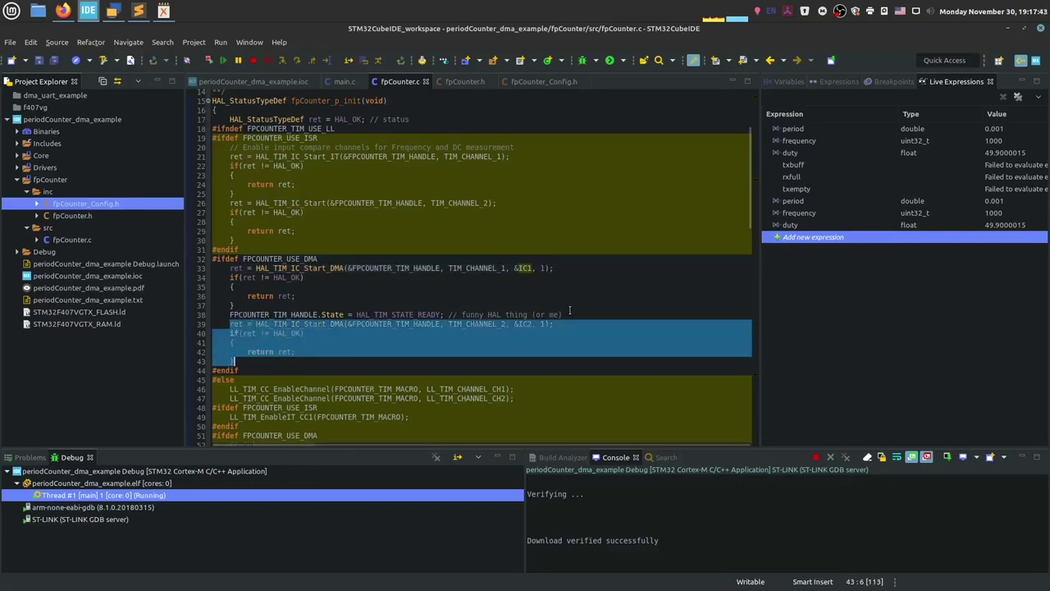
left_click_drag(561, 314, 227, 314)
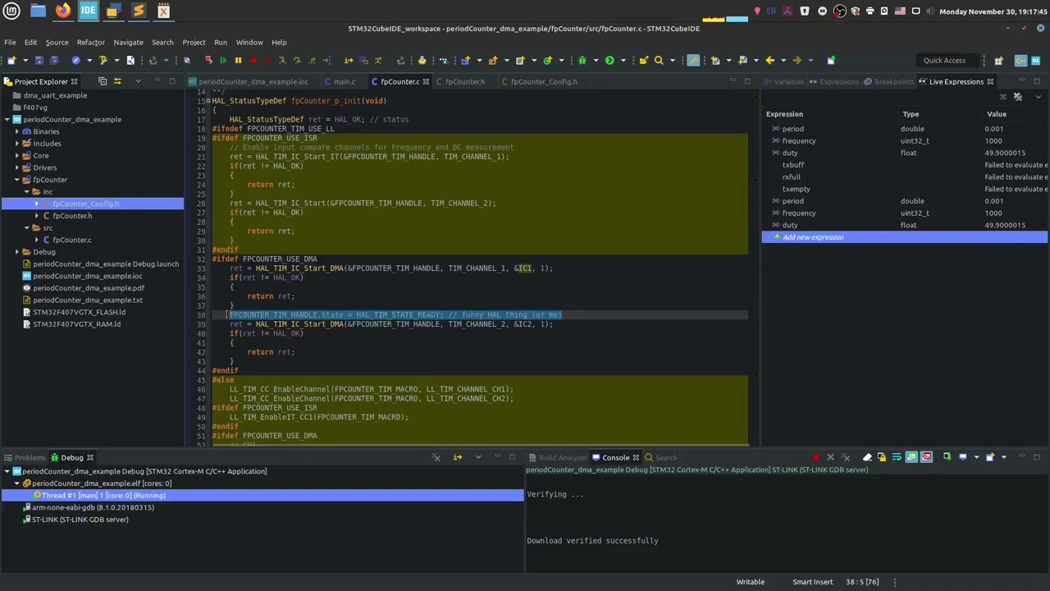
double_click(322, 270)
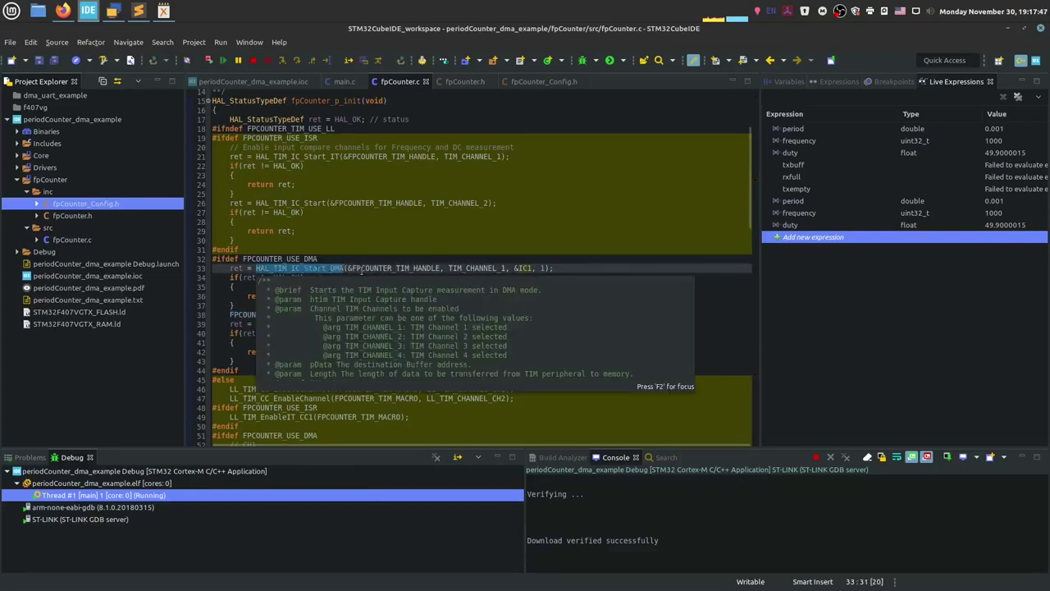
- Inspect the State member and HAL_TIM_STATE_READY in the assignment before the channel 2 HAL_TIM_IC_Start_DMA call
left_click(366, 268)
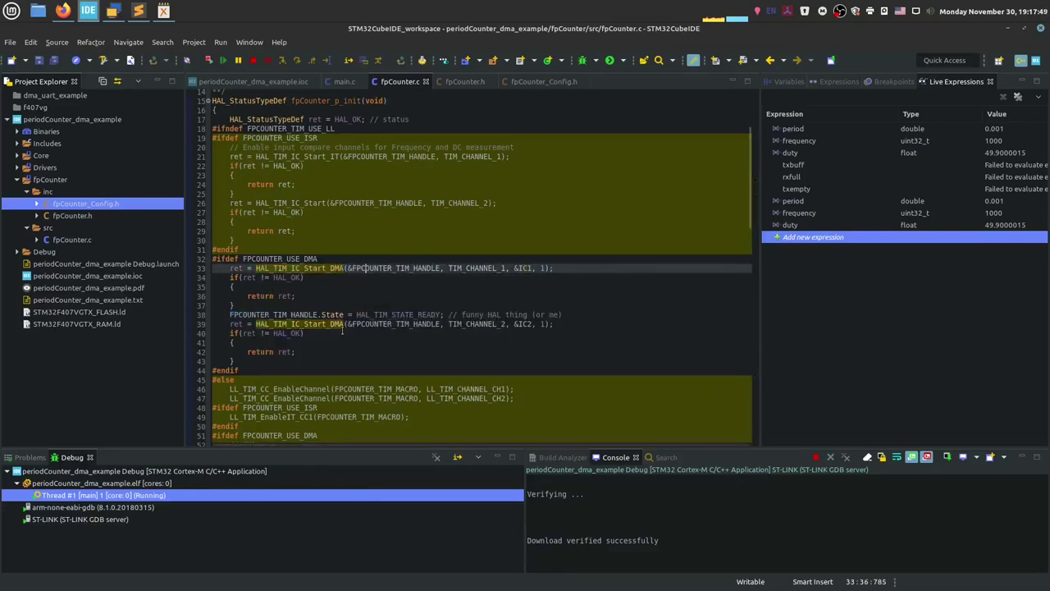
double_click(410, 324)
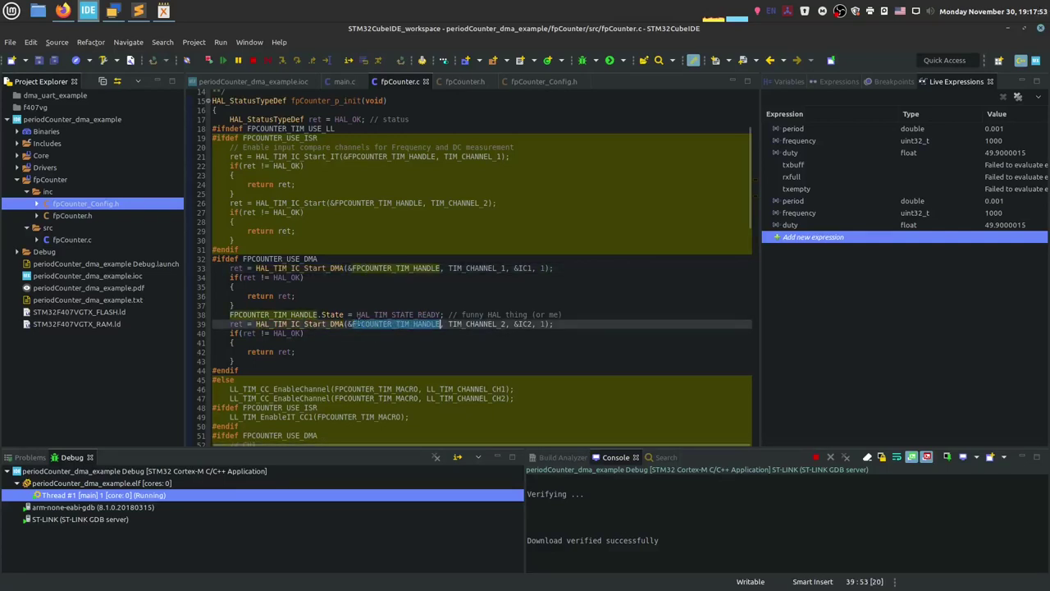
double_click(340, 315)
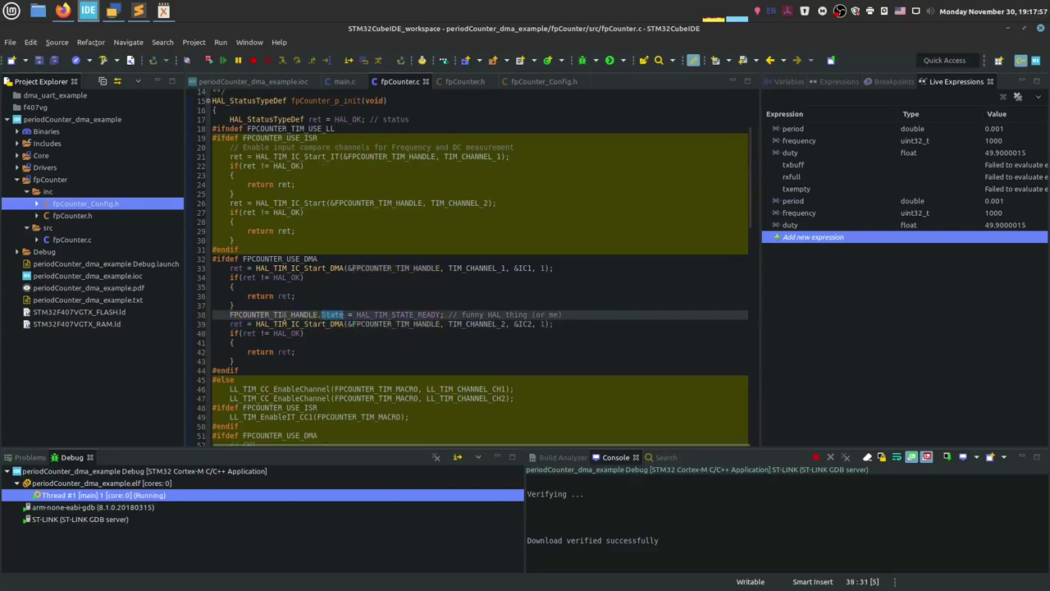
mouse_move(331, 315)
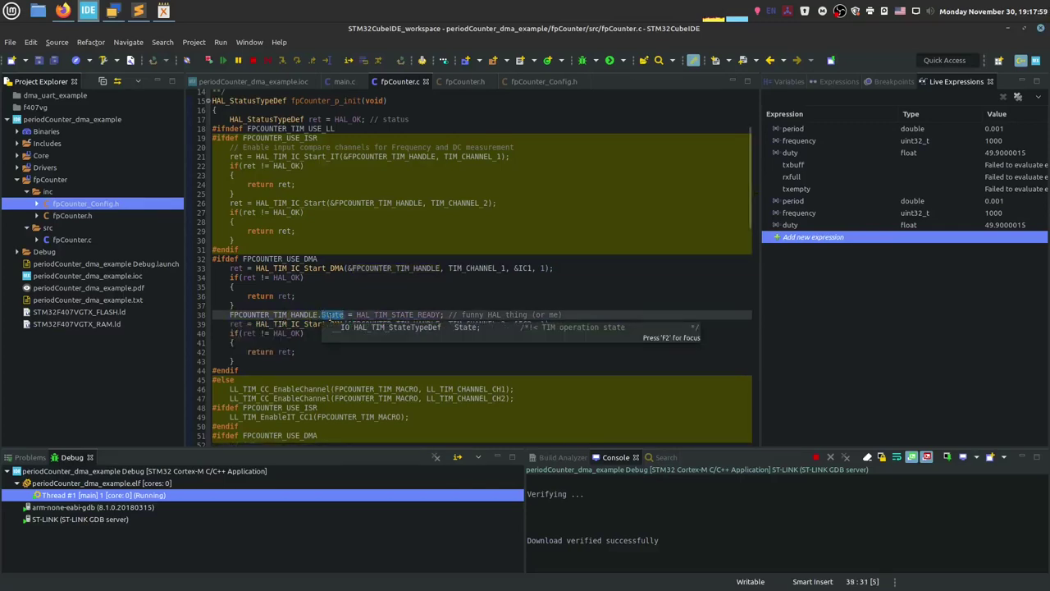
double_click(376, 315)
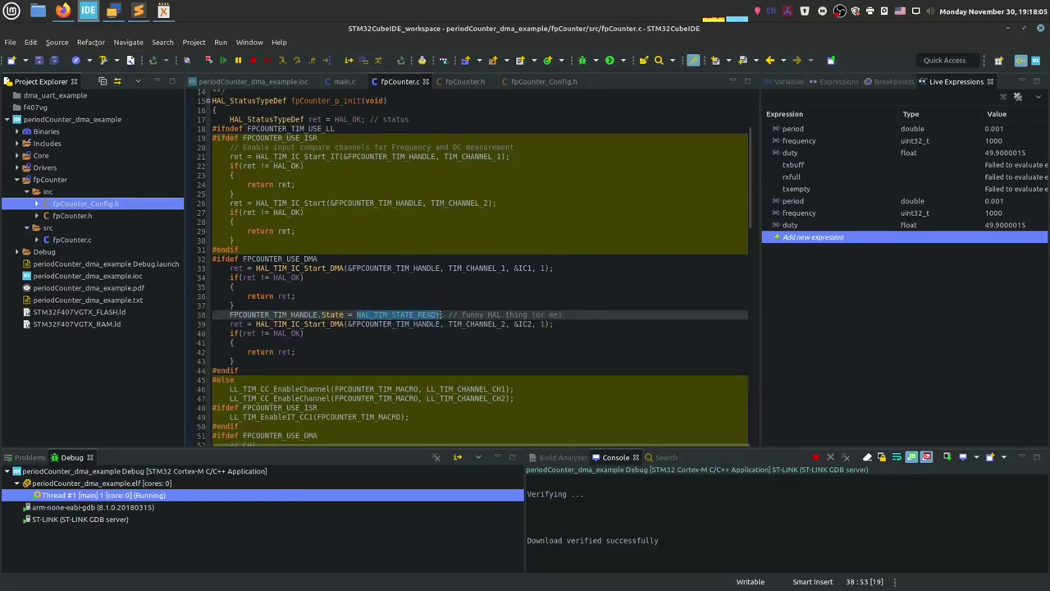
left_click(293, 316)
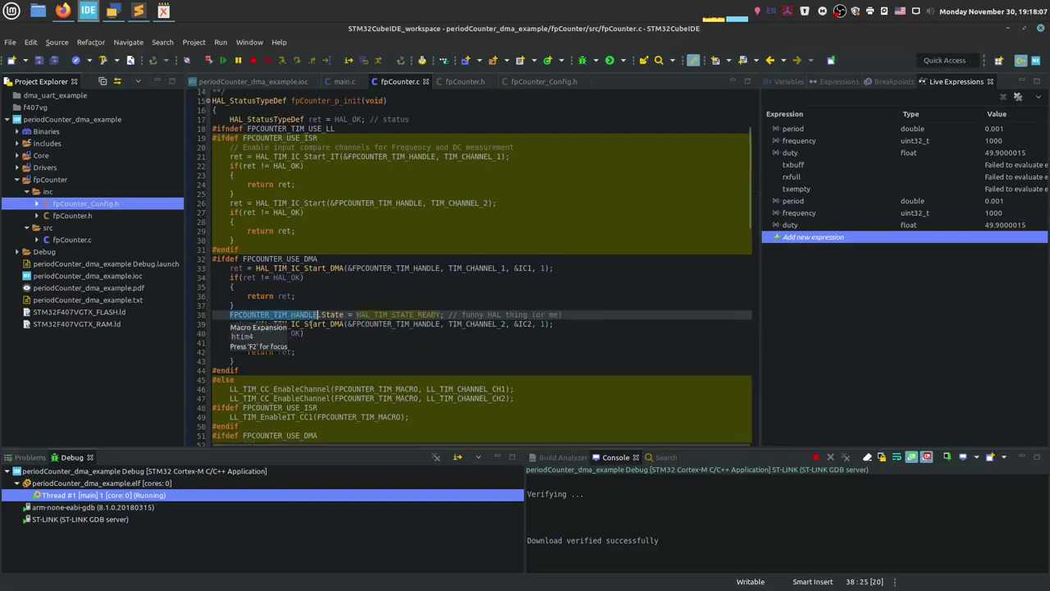
double_click(312, 323)
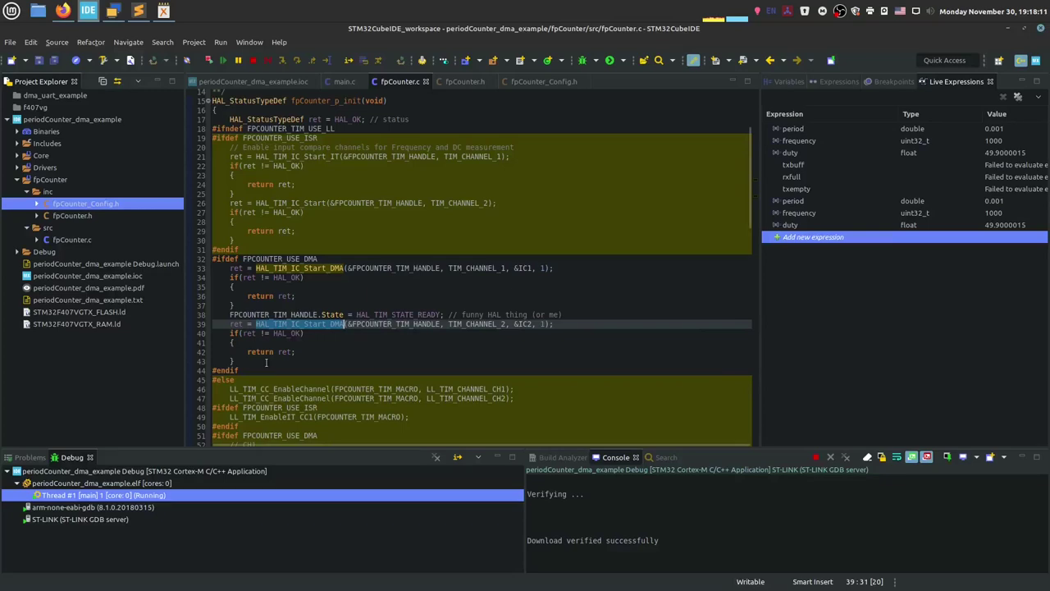
- Select the low-layer DMA setup lines for CH1 and CH2 in fpCounter_p_init to review the whole block
scroll(266, 362, "down", 6)
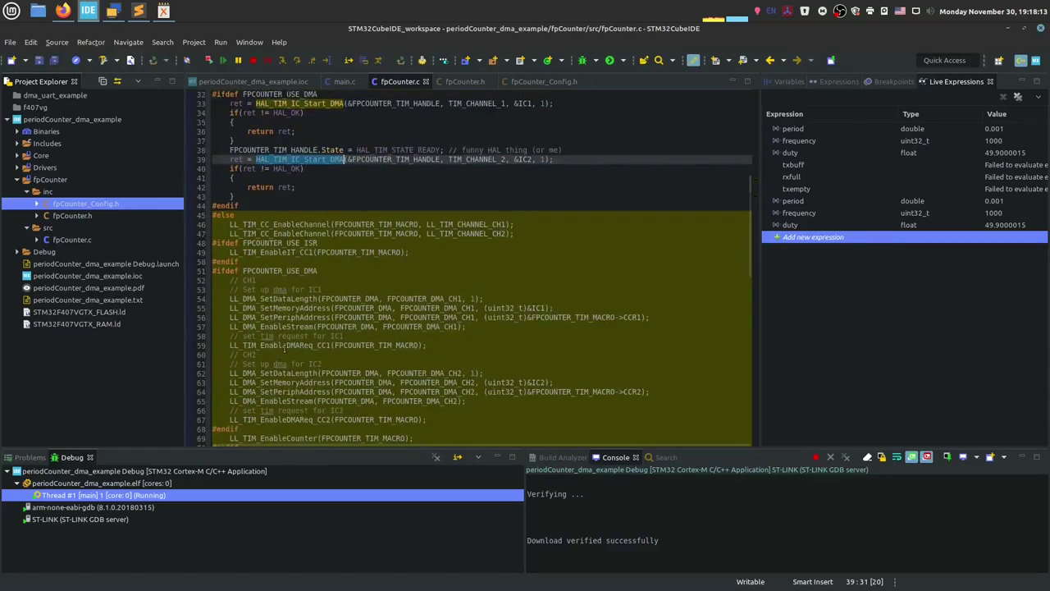
scroll(284, 348, "down", 6)
scroll(284, 348, "up", 3)
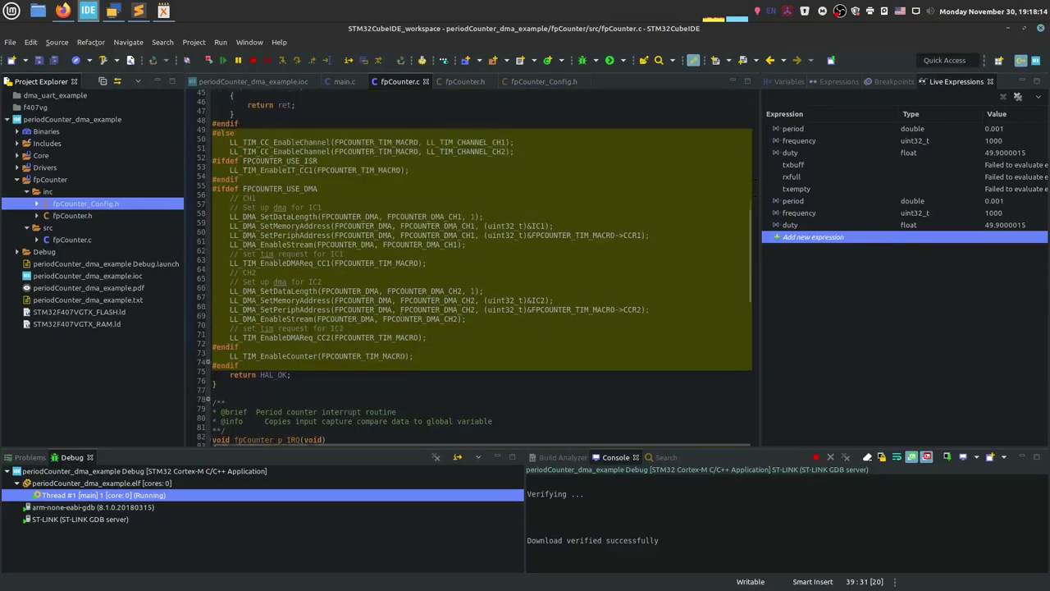
left_click(442, 340)
key("shift+Up")
key("shift+Up")
key("shift+Up")
key("shift+Up")
key("shift+Up")
key("shift+Up")
key("shift+Up")
key("shift+Up")
key("shift+Up")
key("shift+Up")
key("shift+Up")
key("shift+Up")
key("shift+Up")
key("shift+Up")
key("shift+Up")
key("shift+Home")
key("shift+Home")
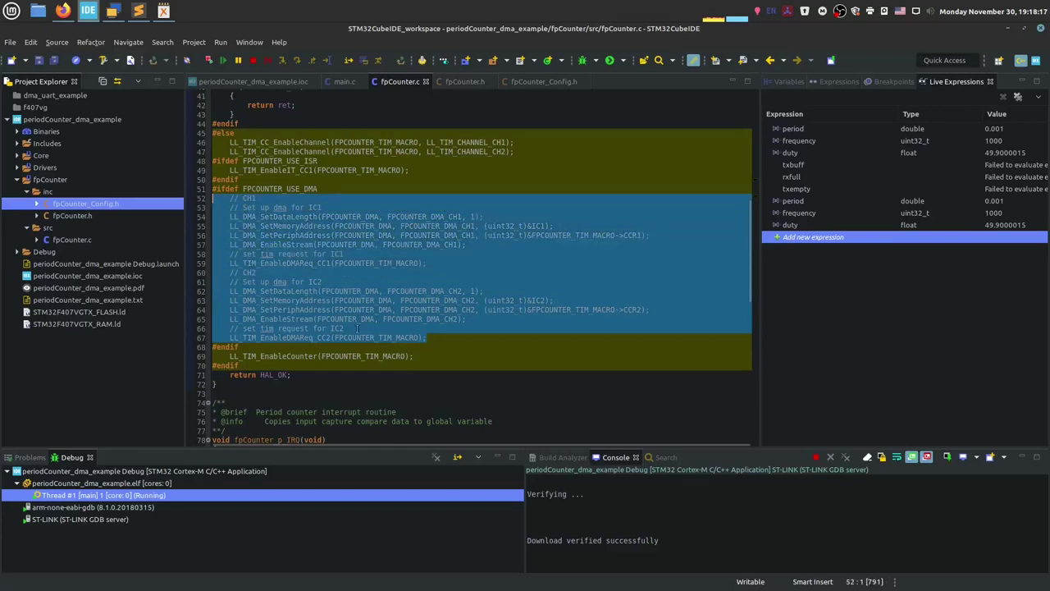
left_click(396, 290)
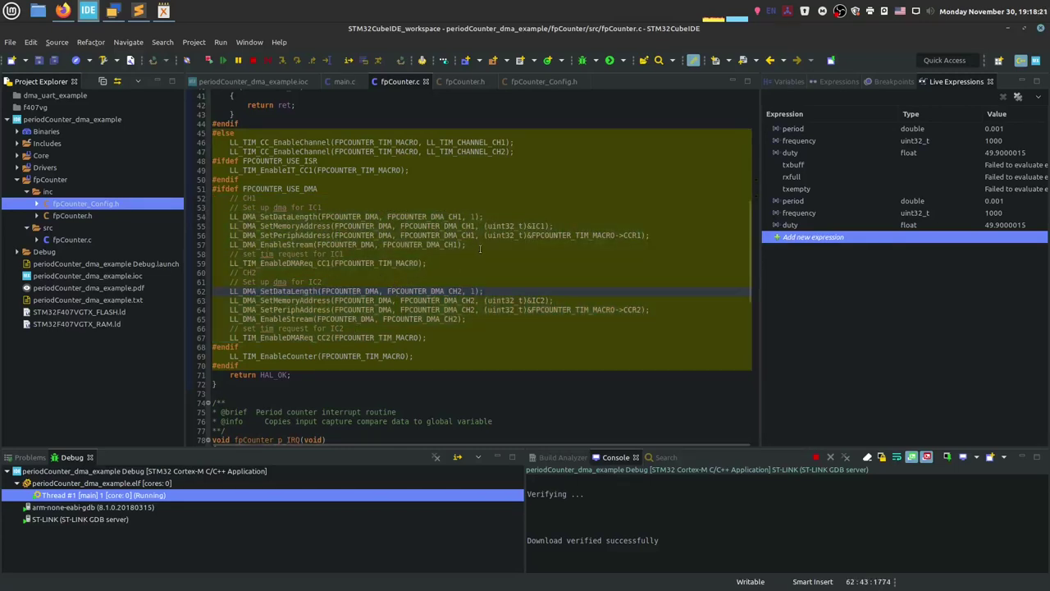
- Examine the IC1 DMA setup lines, the IC2 DMA setup lines and the LL_TIM_EnableCounter call in turn
left_click_drag(455, 262, 212, 216)
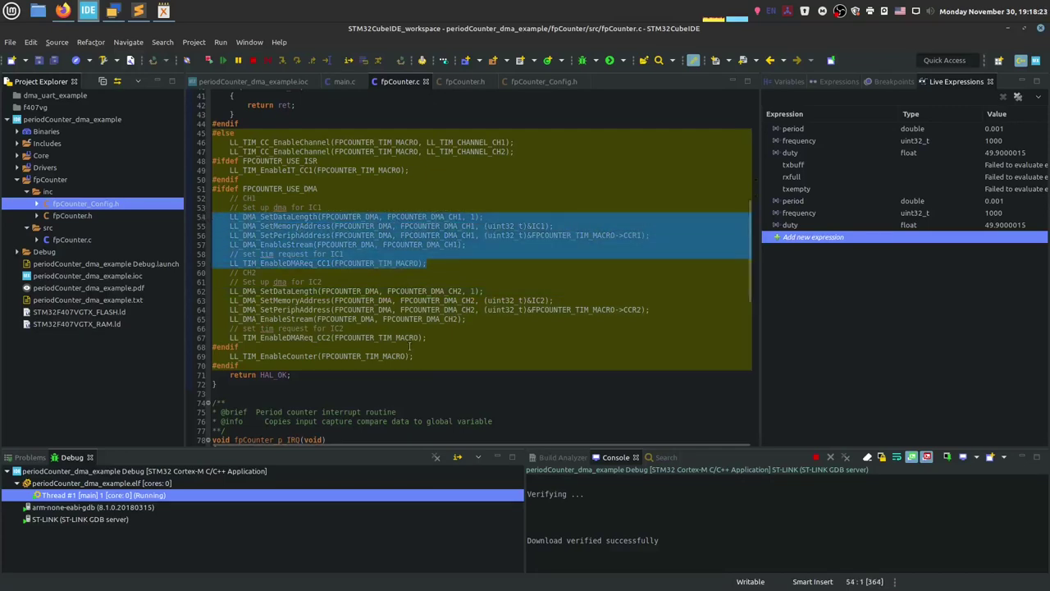
left_click_drag(425, 337, 201, 289)
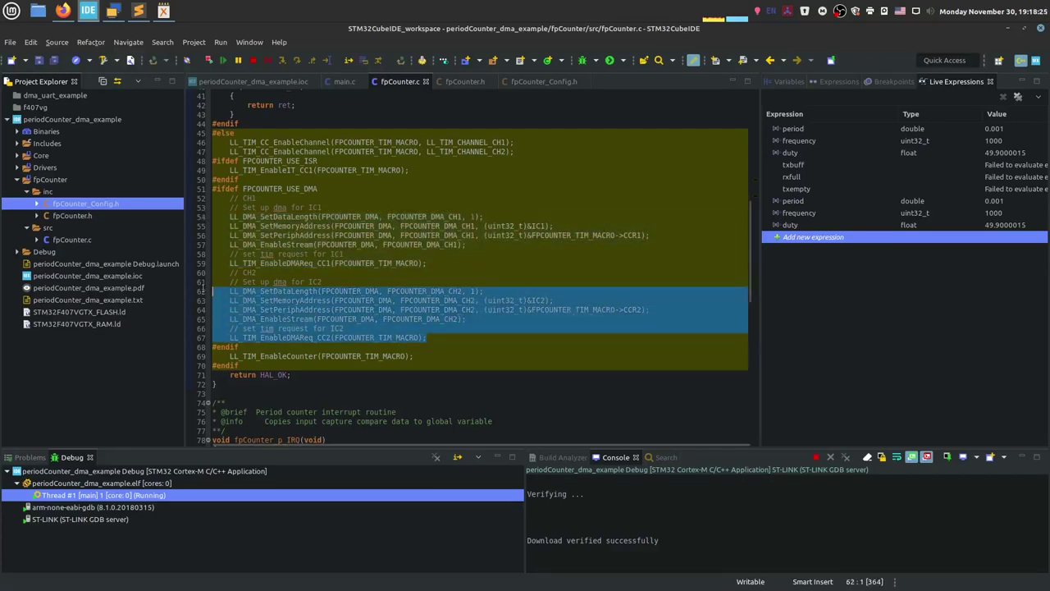
left_click(403, 355)
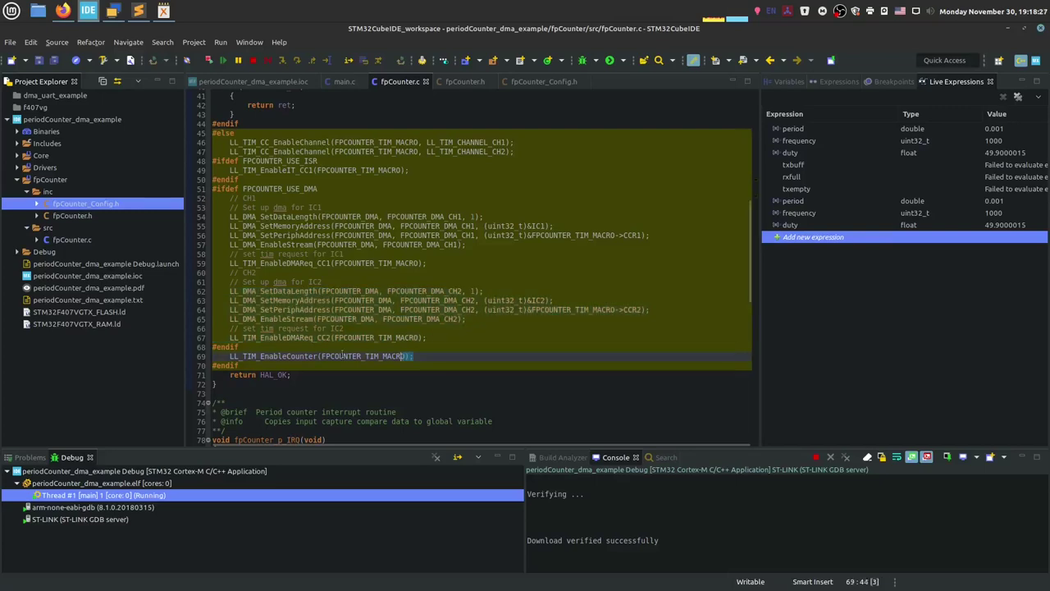
key("End")
key("shift+Home")
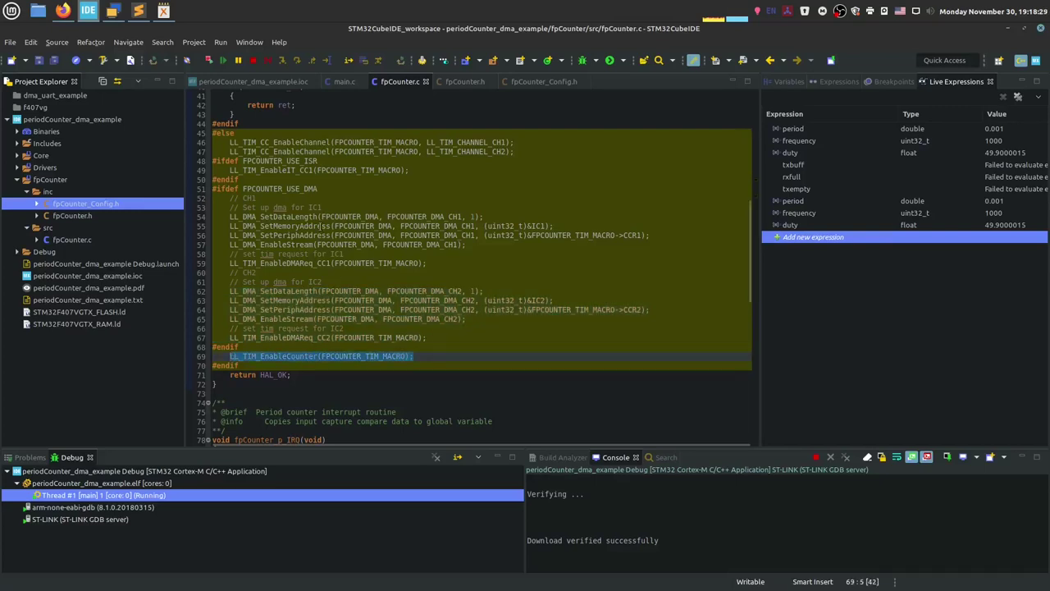
- Inspect the channel 1 LL_DMA_SetDataLength call and its FPCOUNTER_DMA, FPCOUNTER_DMA_CH1 and length arguments
double_click(317, 217)
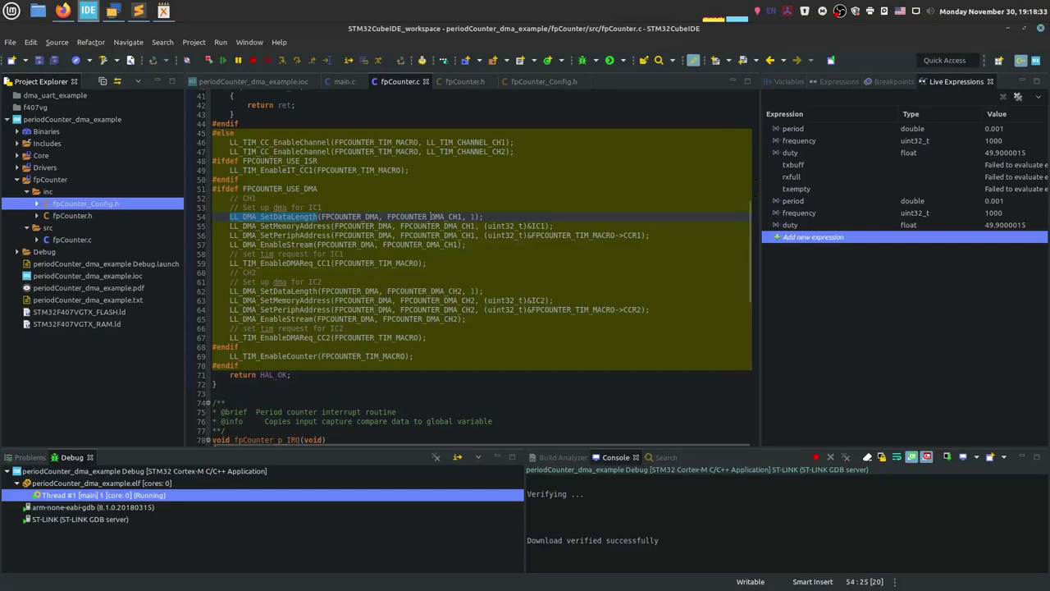
double_click(361, 217)
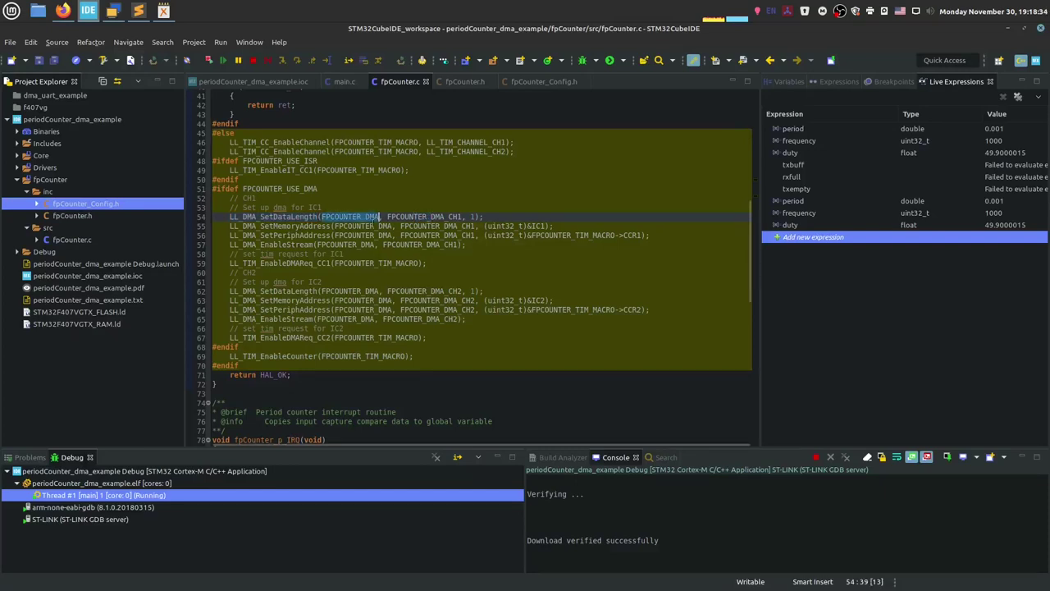
left_click(367, 216)
double_click(414, 216)
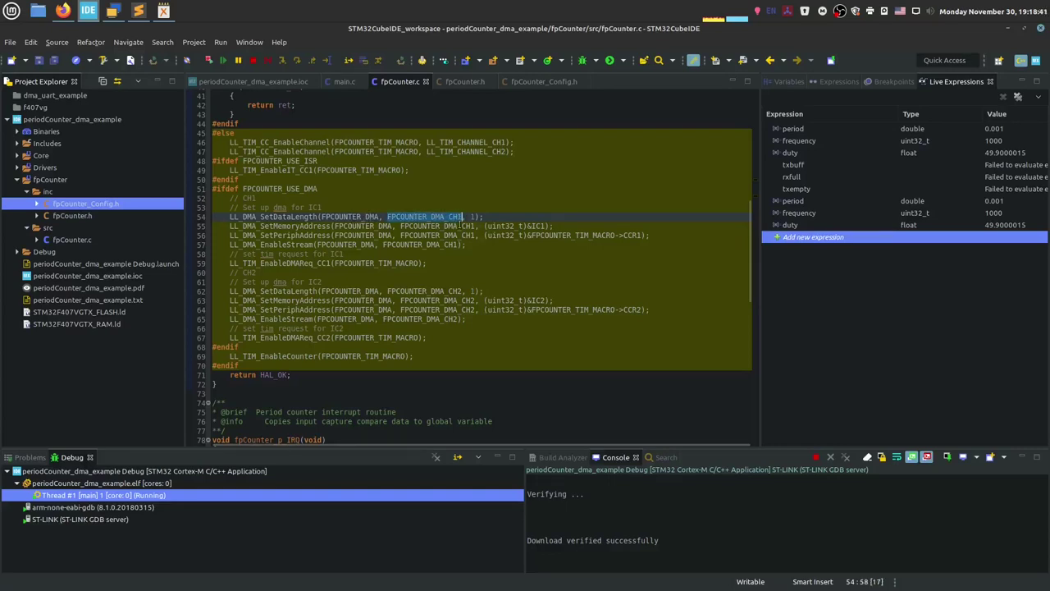
left_click(470, 217)
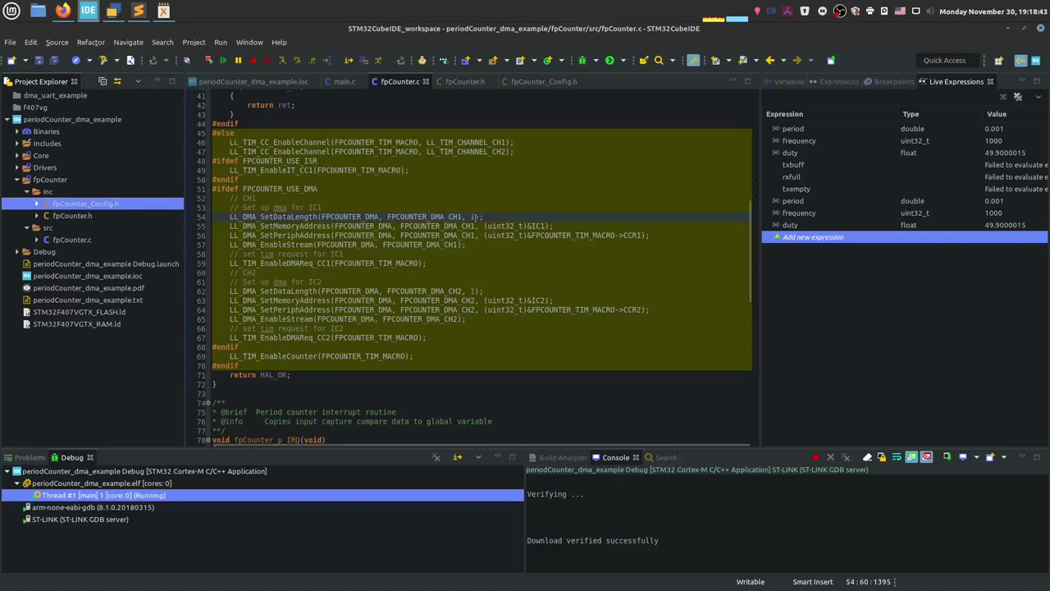
- Inspect the channel 1 LL_DMA_SetMemoryAddress call with IC1 and the LL_DMA_SetPeriphAddress call with the timer's CCR1 register
double_click(295, 225)
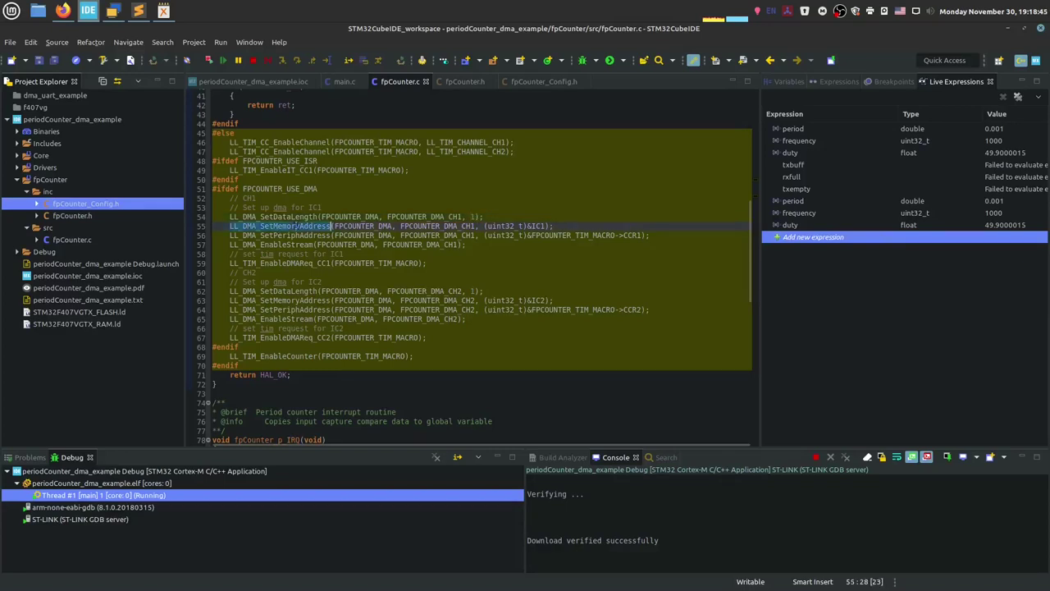
double_click(538, 225)
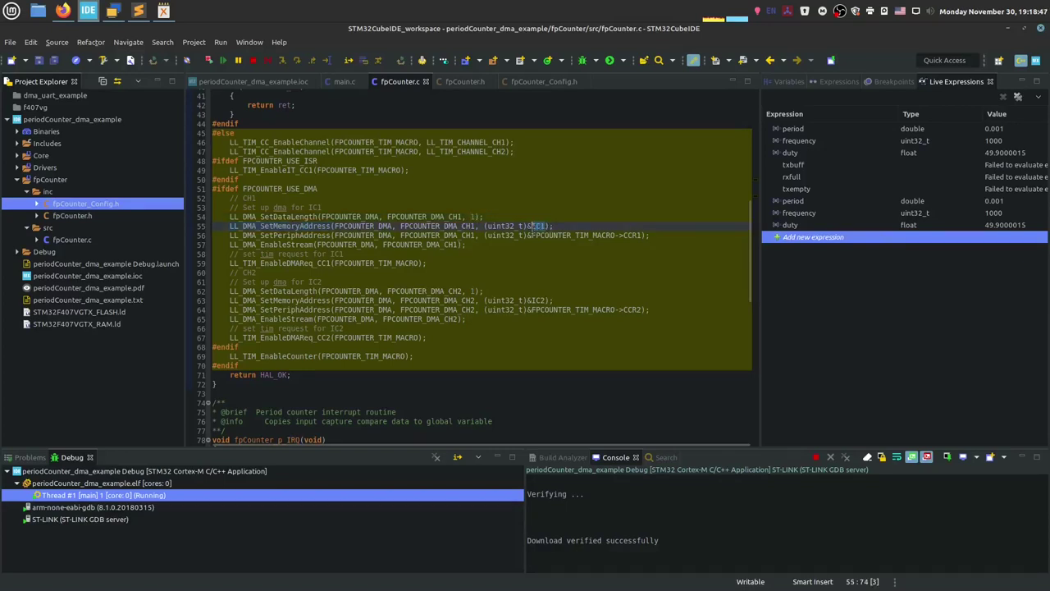
double_click(292, 236)
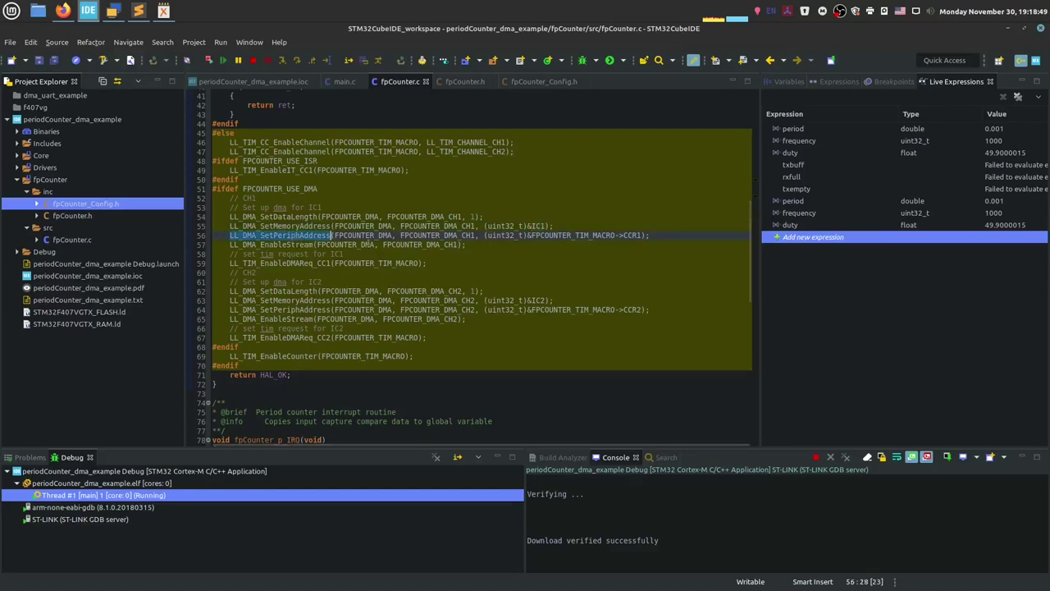
left_click_drag(531, 235, 615, 236)
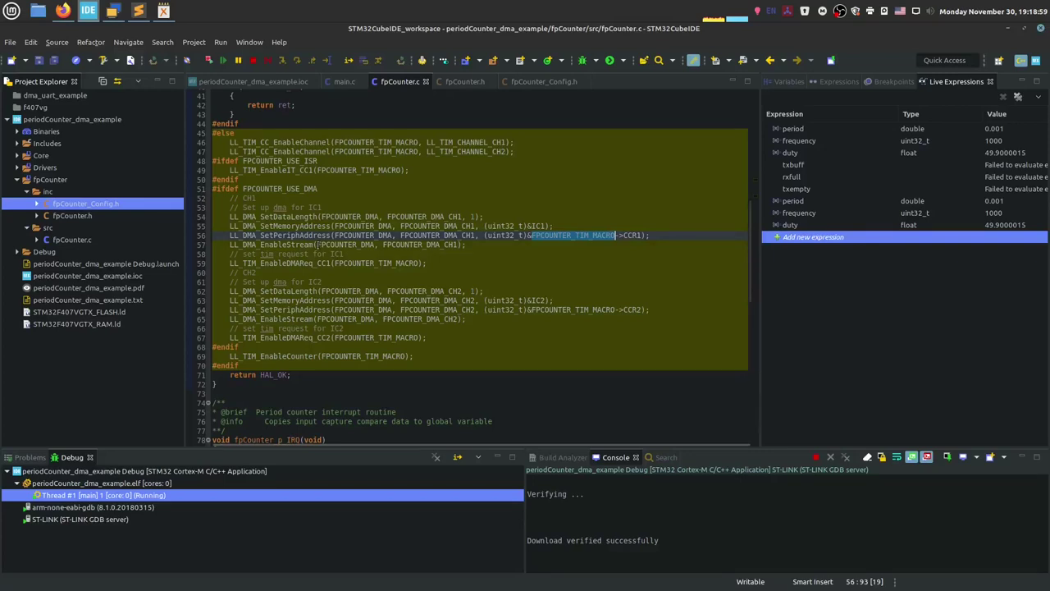
- Examine the LL_DMA_EnableStream arguments for channel 1 and the CC1 DMA request enable call
left_click_drag(318, 246, 459, 245)
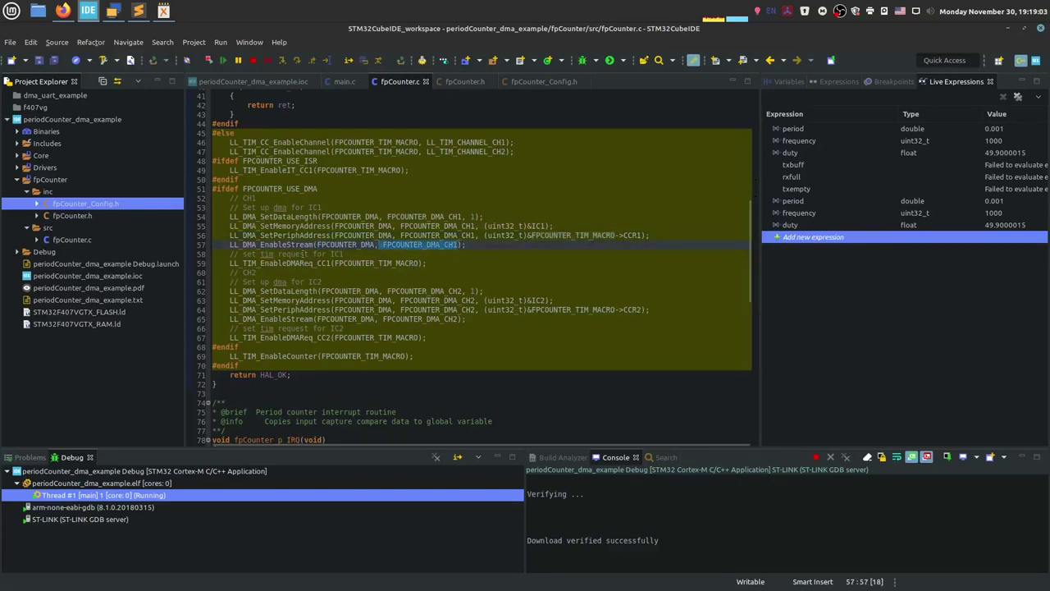
left_click_drag(332, 263, 318, 263)
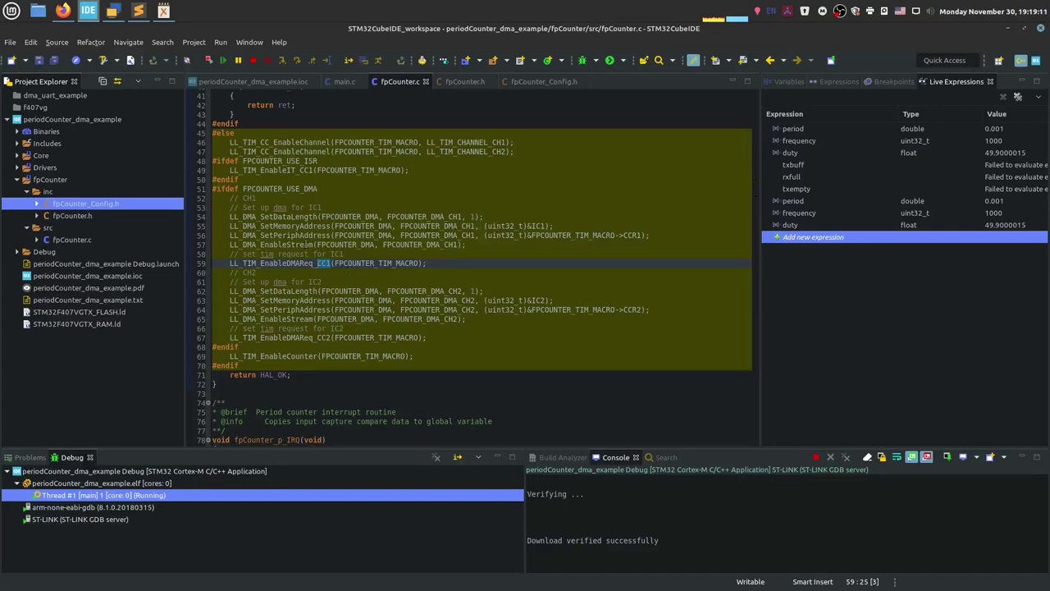
left_click(437, 263)
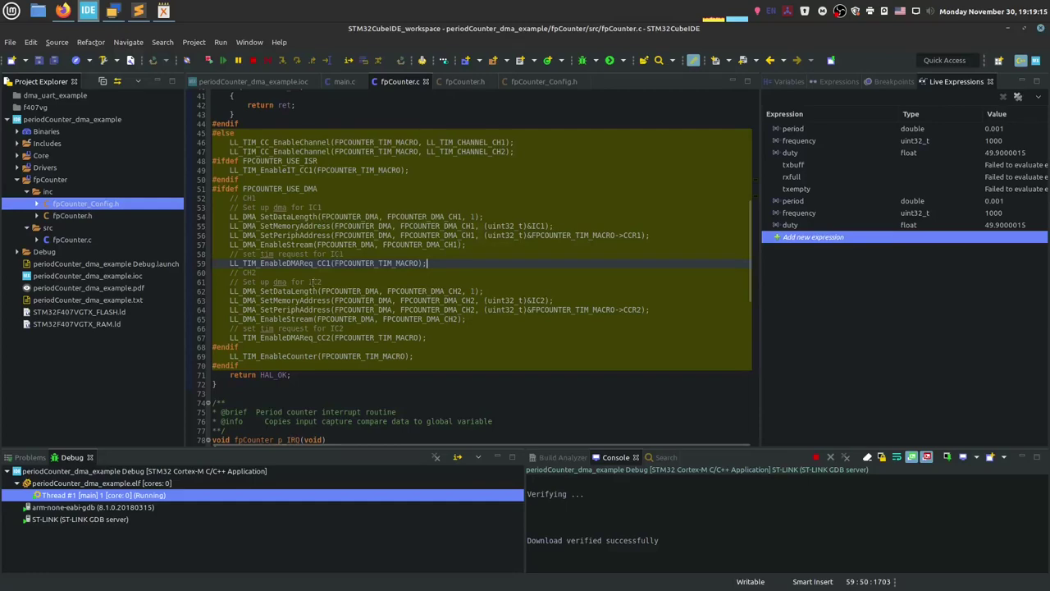
- Review the IC2 DMA setup and counter enable call, skim the rest of fpCounter.c and open main.c
left_click_drag(294, 292, 408, 337)
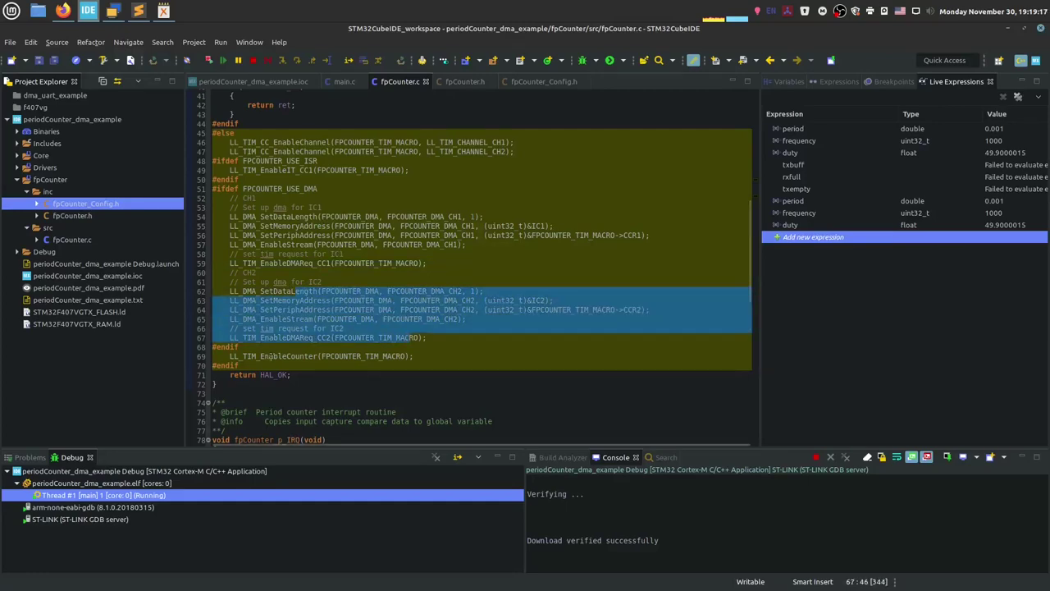
left_click_drag(261, 356, 410, 356)
scroll(399, 354, "down", 4)
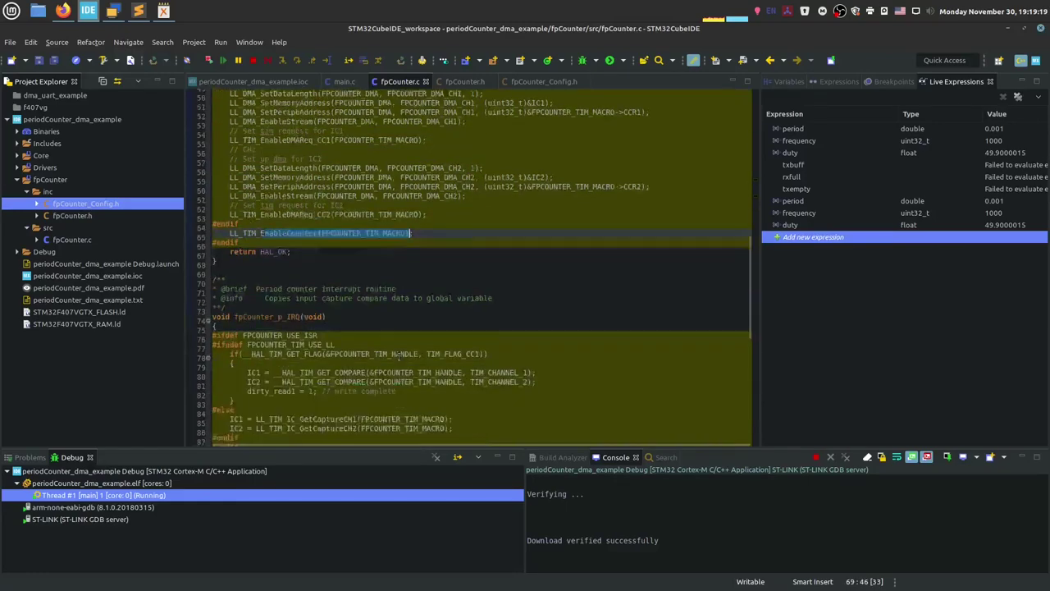
scroll(399, 354, "down", 13)
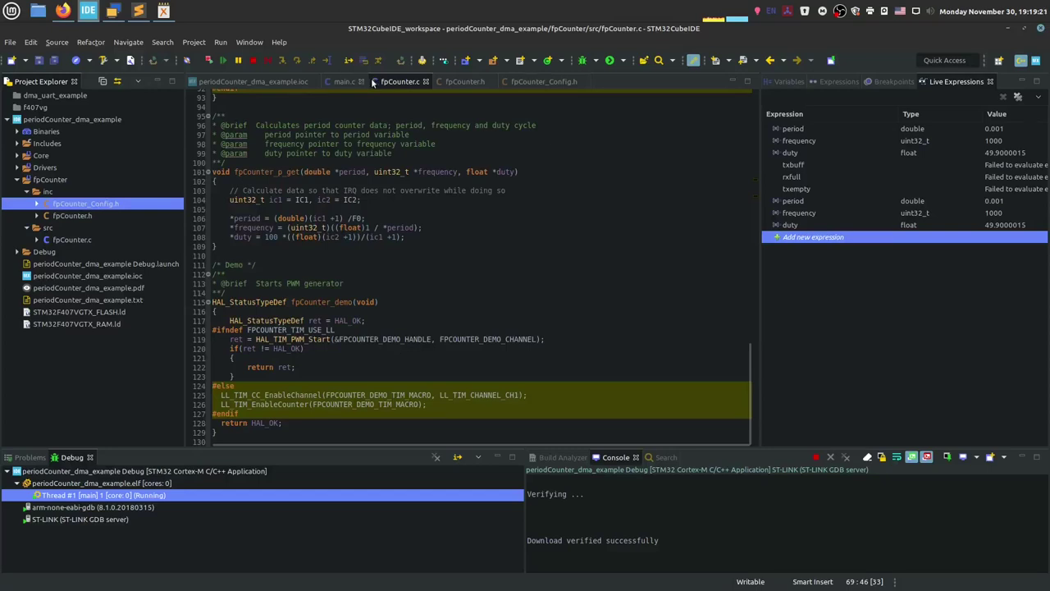
left_click(344, 82)
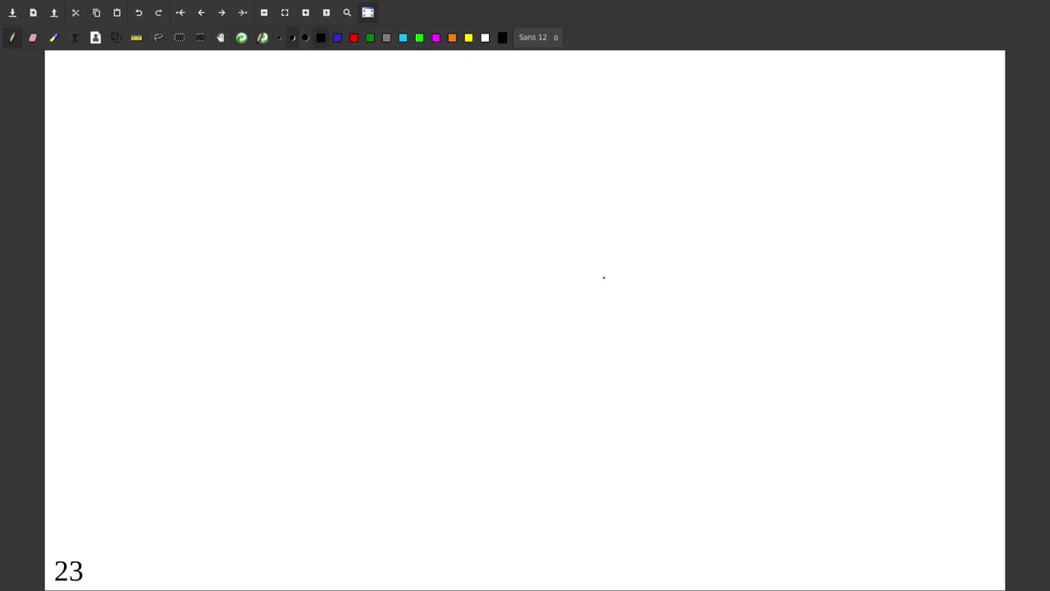
- On blank whiteboard page 23, sketch an open block labelled UART with two lines labelled Rx and TX
mouse_move(557, 219)
left_mouse_down()
mouse_move(618, 213)
mouse_move(662, 323)
mouse_move(588, 378)
left_mouse_up()
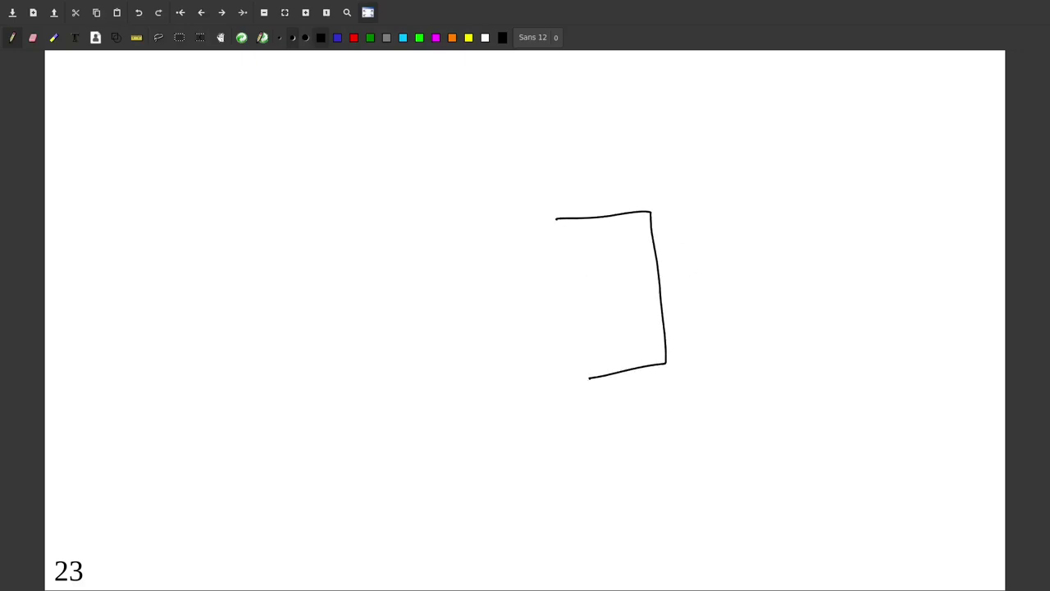
left_click_drag(659, 266, 788, 250)
mouse_move(662, 264)
left_mouse_down()
mouse_move(672, 249)
mouse_move(693, 261)
left_mouse_up()
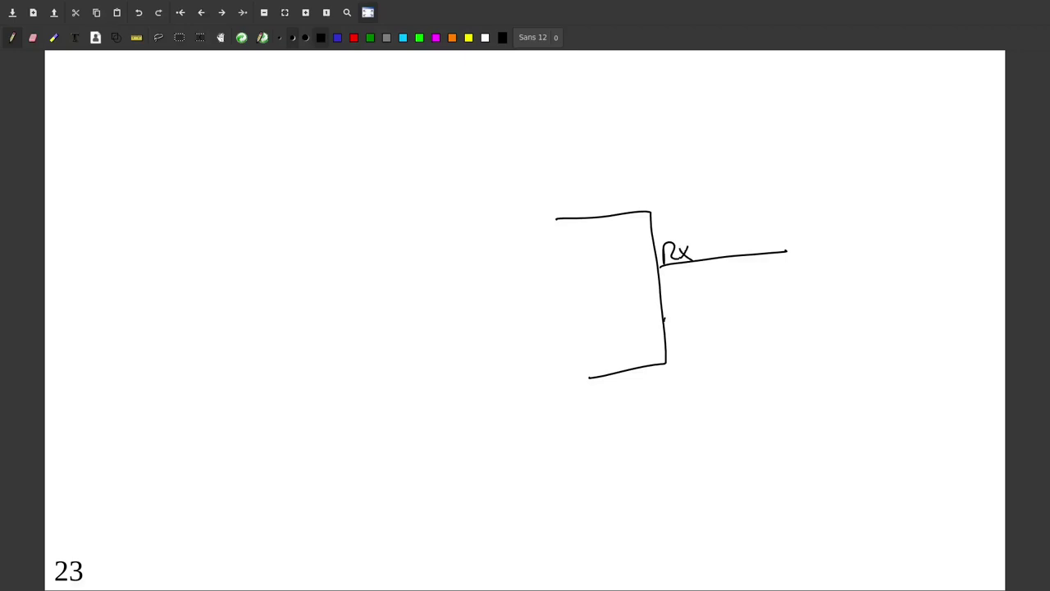
left_click_drag(665, 320, 783, 299)
left_click_drag(668, 297, 686, 294)
mouse_move(678, 295)
left_mouse_down()
mouse_move(678, 314)
mouse_move(702, 310)
left_mouse_up()
left_click_drag(704, 297, 689, 314)
left_click_drag(578, 278, 613, 300)
left_click_drag(602, 291, 619, 277)
left_click_drag(618, 279, 637, 298)
left_click_drag(628, 280, 645, 278)
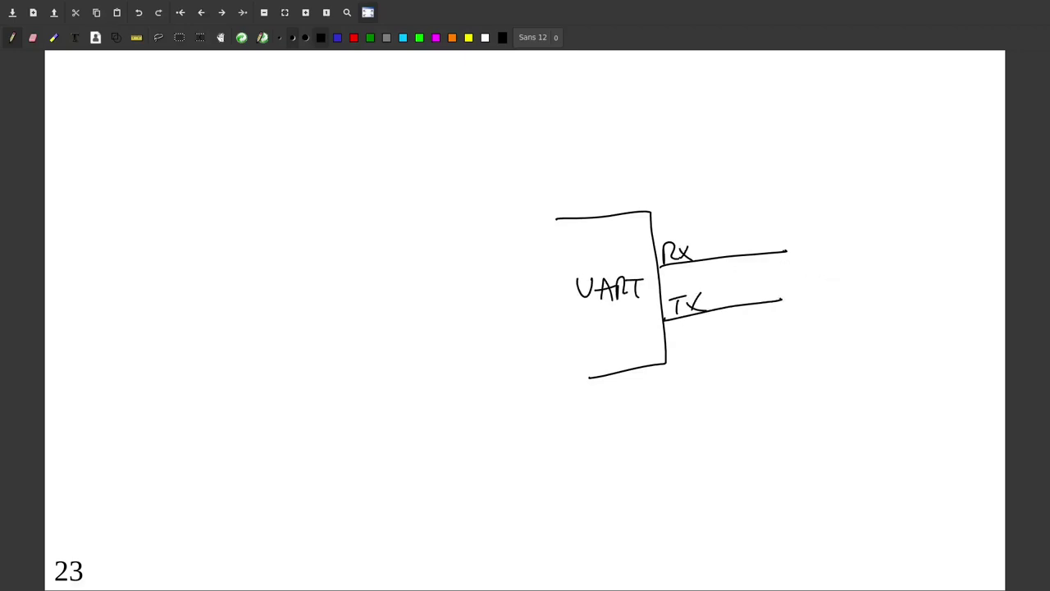
- Draw an FTDI box at the end of the Rx and TX lines and connect it by an arrow to a PC box
mouse_move(785, 238)
left_mouse_down()
mouse_move(772, 326)
mouse_move(858, 235)
mouse_move(784, 241)
mouse_move(797, 276)
mouse_move(809, 263)
left_mouse_up()
left_click_drag(792, 272, 827, 257)
left_click_drag(817, 260, 824, 278)
mouse_move(824, 259)
left_mouse_down()
mouse_move(825, 277)
mouse_move(903, 262)
mouse_move(900, 272)
left_mouse_up()
mouse_move(913, 236)
left_mouse_down()
mouse_move(914, 283)
mouse_move(935, 225)
mouse_move(907, 231)
left_mouse_up()
left_click_drag(935, 250, 931, 266)
mouse_move(934, 246)
left_mouse_down()
mouse_move(948, 245)
mouse_move(933, 254)
left_mouse_up()
left_click_drag(968, 248, 970, 261)
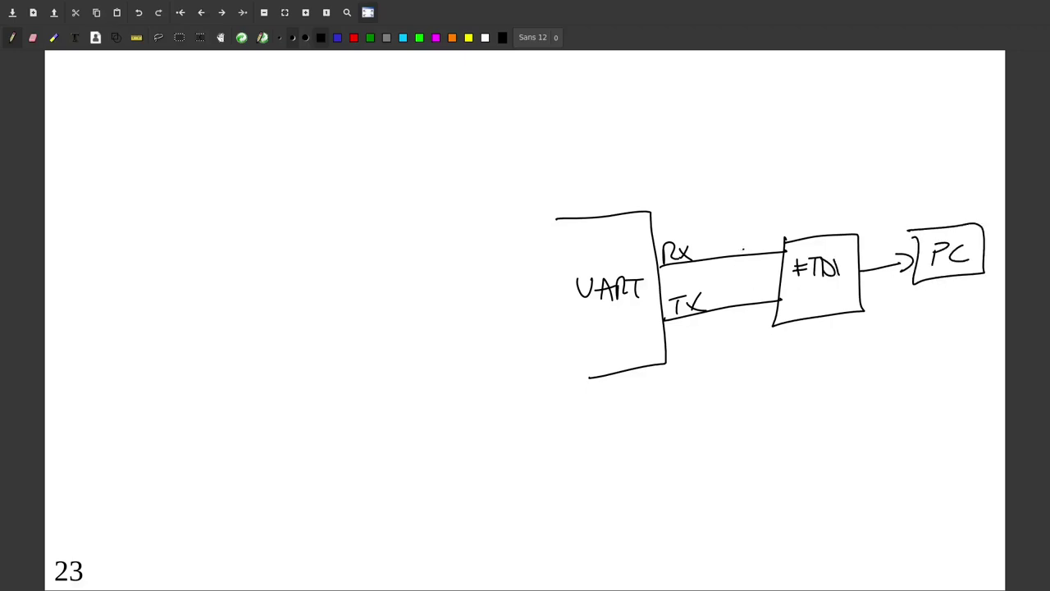
- Add arrowheads on Rx towards the UART and on TX towards the FTDI, plus a downward arrow above the Rx line
left_click_drag(671, 262, 671, 273)
left_click_drag(765, 294, 763, 313)
mouse_move(702, 184)
left_mouse_down()
mouse_move(703, 232)
mouse_move(715, 211)
left_mouse_up()
- Write the note "Protocol: 8 bytes/trans" above the downward arrow
left_click_drag(654, 121, 652, 160)
mouse_move(653, 123)
left_mouse_down()
mouse_move(656, 139)
mouse_move(686, 146)
left_mouse_up()
mouse_move(702, 125)
left_mouse_down()
mouse_move(704, 154)
mouse_move(712, 140)
left_mouse_up()
left_click_drag(719, 145, 738, 153)
mouse_move(750, 141)
left_mouse_down()
mouse_move(770, 151)
mouse_move(807, 123)
mouse_move(858, 164)
left_mouse_up()
left_click(785, 129)
left_click_drag(878, 109, 876, 141)
left_click_drag(870, 131, 882, 129)
mouse_move(886, 129)
left_mouse_down()
mouse_move(895, 124)
mouse_move(889, 138)
left_mouse_up()
mouse_move(908, 125)
left_mouse_down()
mouse_move(924, 147)
mouse_move(943, 140)
left_mouse_up()
left_click_drag(939, 133, 960, 131)
left_click_drag(960, 133, 984, 137)
left_click_drag(991, 132, 985, 145)
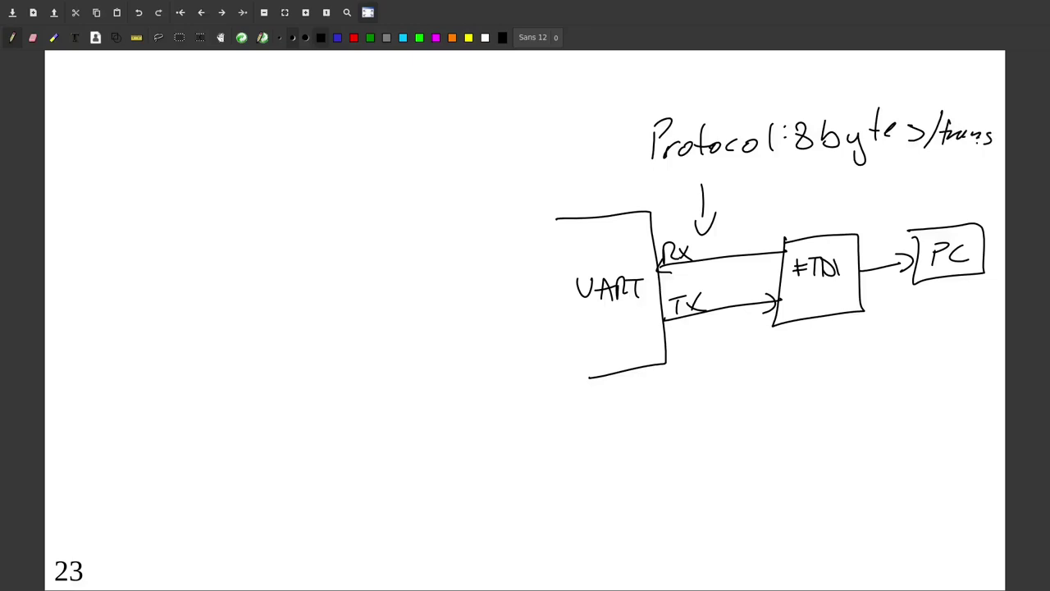
- Draw a small arrow towards the UART above the Rx line and one towards the FTDI above the TX line
mouse_move(712, 237)
left_mouse_down()
mouse_move(743, 229)
mouse_move(748, 238)
mouse_move(723, 235)
mouse_move(728, 244)
mouse_move(710, 253)
left_mouse_up()
left_click_drag(720, 289, 754, 279)
left_click_drag(749, 278, 751, 295)
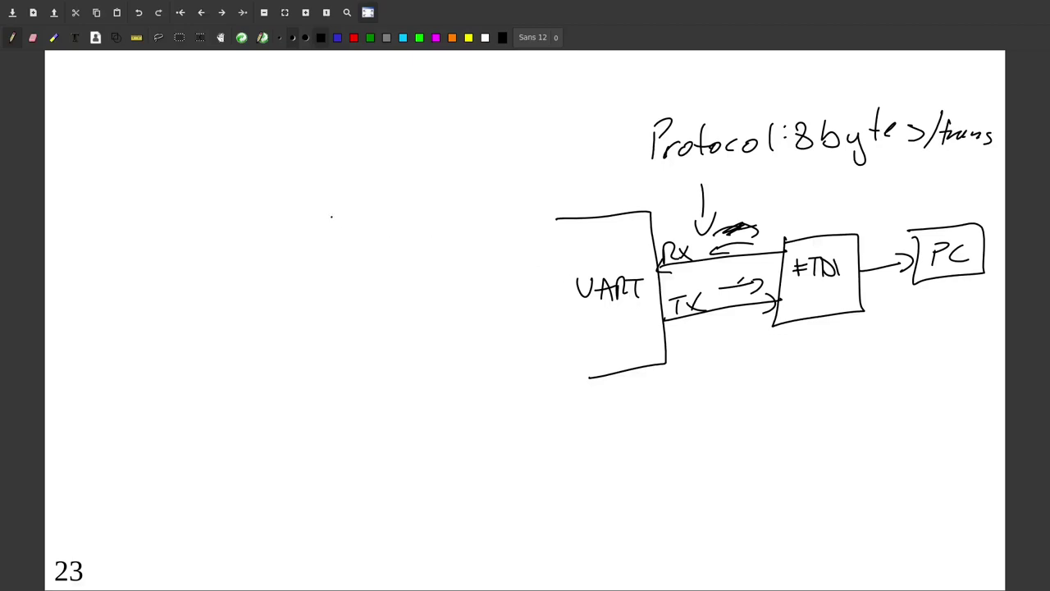
- Write the heading "DMA" in the empty area beside the UART block
left_click_drag(340, 203, 342, 224)
mouse_move(361, 217)
left_mouse_down()
mouse_move(363, 200)
mouse_move(397, 225)
left_mouse_up()
left_click_drag(380, 212, 395, 210)
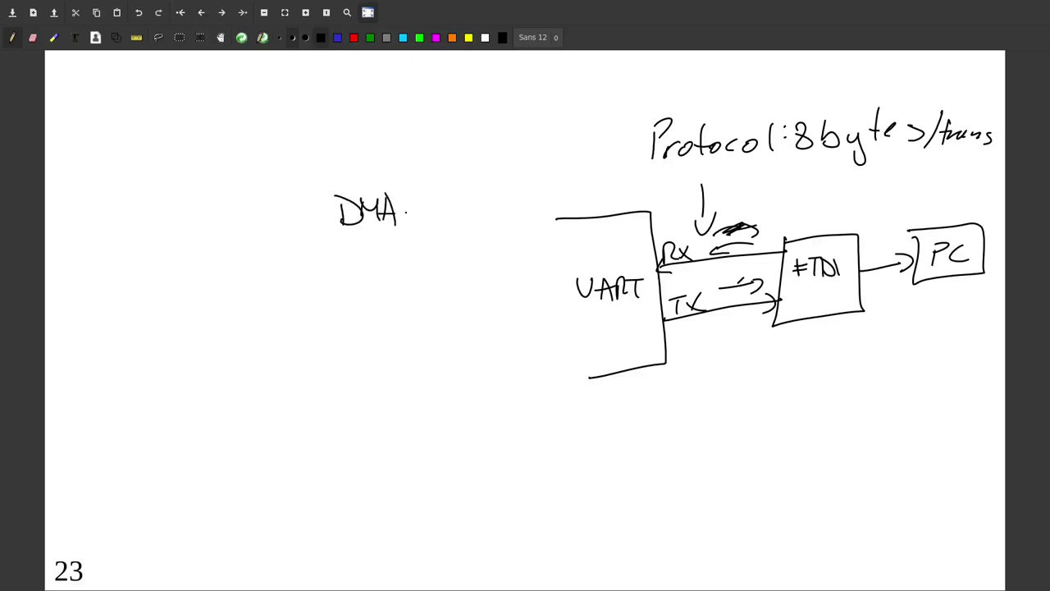
- Draw a box labelled RX inside the UART block with a small arrow leading into it from the Rx line
mouse_move(565, 240)
left_mouse_down()
mouse_move(617, 265)
mouse_move(576, 229)
mouse_move(580, 256)
mouse_move(596, 257)
left_mouse_up()
mouse_move(601, 246)
left_mouse_down()
mouse_move(609, 251)
mouse_move(598, 256)
mouse_move(633, 254)
left_mouse_up()
left_click_drag(633, 254, 641, 262)
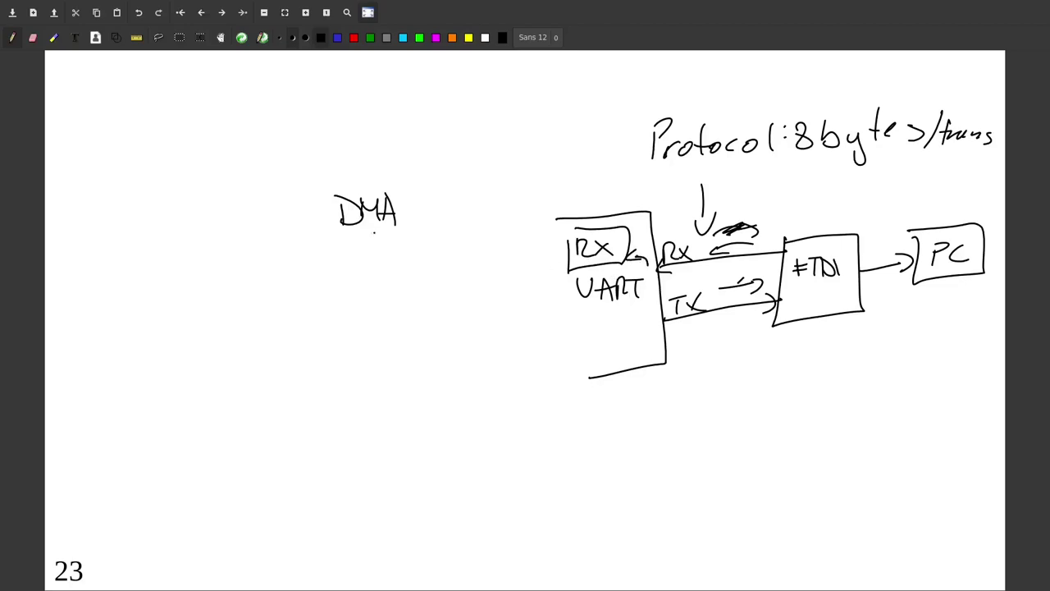
- Underline DMA and draw a curved arrow from the RX box to a tall box labelled "Array[8]" below the heading
left_click_drag(348, 236, 402, 234)
mouse_move(571, 245)
left_mouse_down()
mouse_move(471, 265)
mouse_move(434, 287)
left_mouse_up()
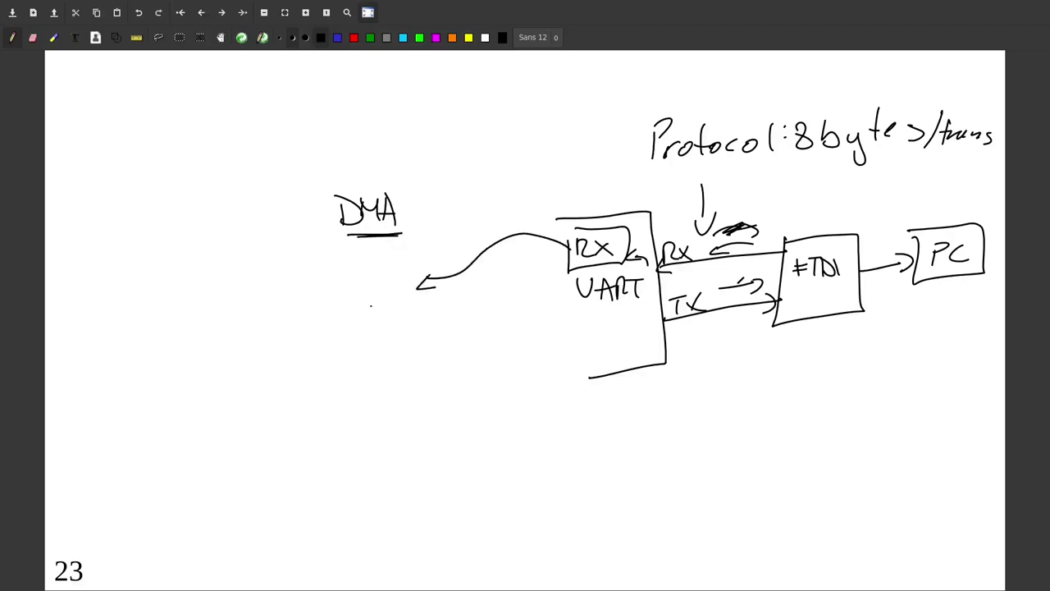
mouse_move(321, 280)
left_mouse_down()
mouse_move(406, 271)
mouse_move(409, 425)
mouse_move(318, 361)
mouse_move(328, 275)
mouse_move(317, 251)
mouse_move(323, 268)
mouse_move(350, 257)
mouse_move(365, 278)
mouse_move(367, 267)
mouse_move(406, 268)
mouse_move(415, 290)
left_mouse_up()
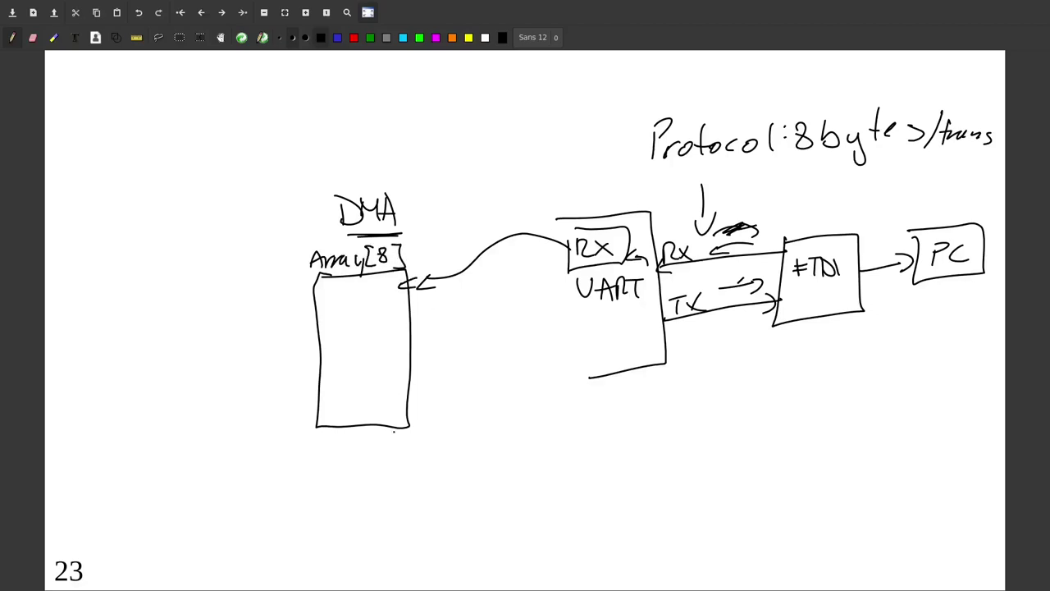
- Write "dest. ptr. incr." beneath the array box with a ticked checkbox next to it
mouse_move(324, 443)
left_mouse_down()
mouse_move(325, 453)
mouse_move(348, 451)
left_mouse_up()
mouse_move(356, 441)
left_mouse_down()
mouse_move(347, 452)
mouse_move(369, 449)
mouse_move(337, 484)
mouse_move(370, 473)
left_mouse_up()
mouse_move(339, 497)
left_mouse_down()
mouse_move(339, 510)
mouse_move(366, 507)
left_mouse_up()
mouse_move(383, 504)
left_mouse_down()
mouse_move(418, 504)
mouse_move(422, 468)
mouse_move(463, 442)
left_mouse_up()
left_click(400, 500)
left_click(415, 438)
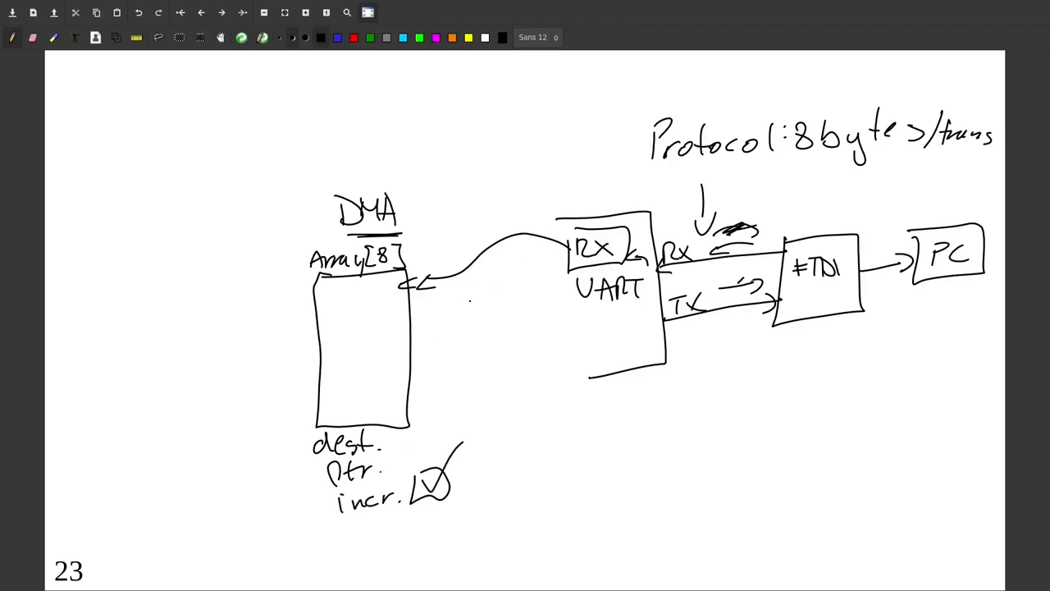
- Draw a second arrow from the RX box to the array and a dotted downward arrow through the array ending at a 7
mouse_move(557, 260)
left_mouse_down()
mouse_move(453, 294)
mouse_move(463, 302)
left_mouse_up()
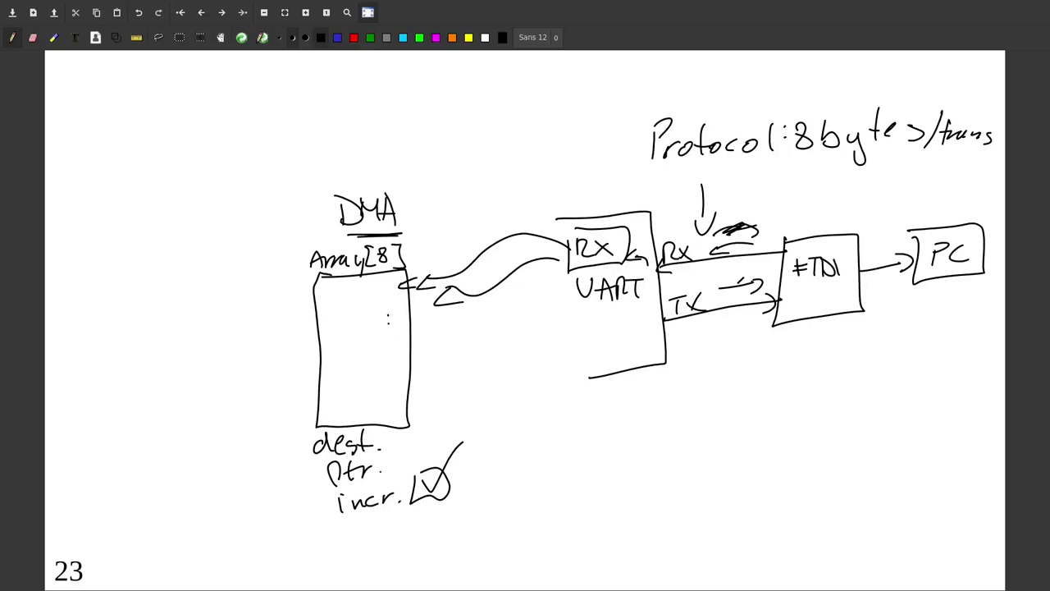
left_click(430, 412)
mouse_move(387, 392)
left_mouse_down()
mouse_move(425, 405)
mouse_move(418, 413)
mouse_move(427, 404)
left_mouse_up()
mouse_move(370, 410)
left_mouse_down()
mouse_move(383, 408)
mouse_move(386, 425)
left_mouse_up()
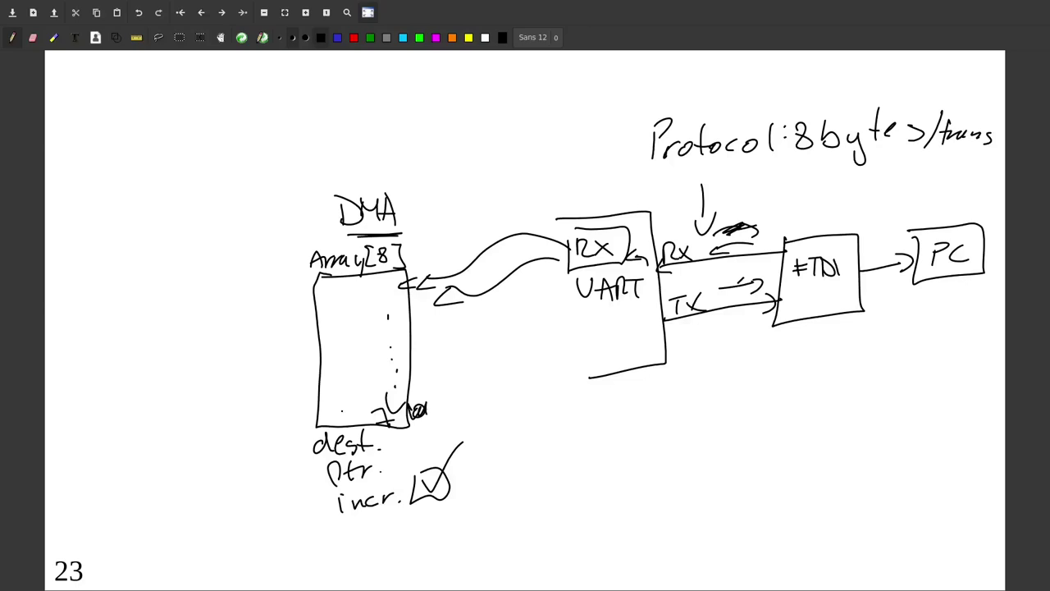
- Write an underlined "Normal" with an arrow pointing to the bottom of the array
mouse_move(487, 419)
left_mouse_down()
mouse_move(448, 422)
mouse_move(522, 428)
mouse_move(553, 415)
mouse_move(591, 425)
left_mouse_up()
left_click_drag(604, 396, 604, 424)
left_click_drag(498, 448, 608, 445)
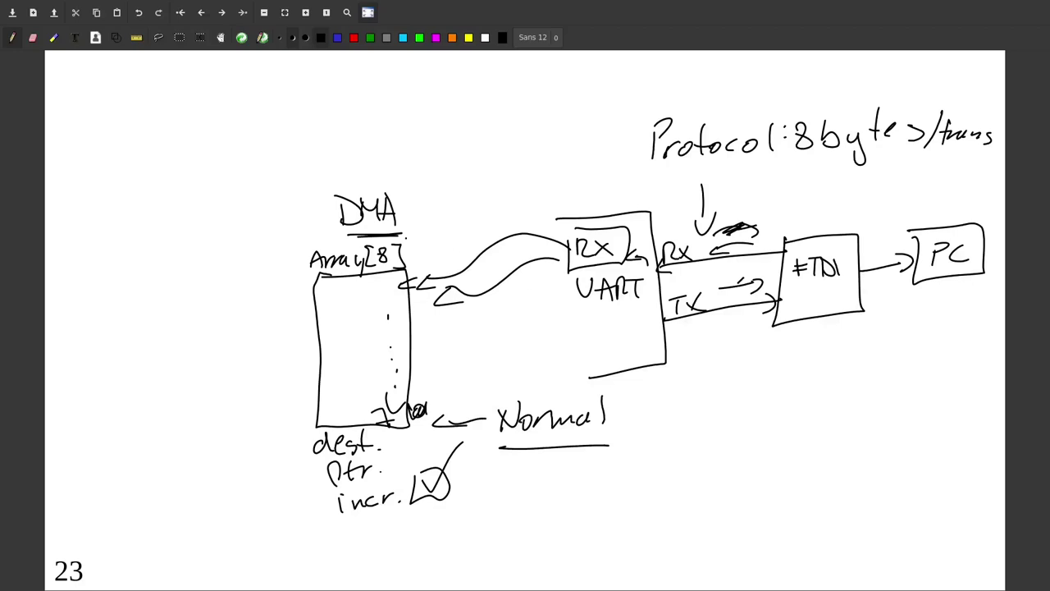
- Write "size = 8" and "width = byte" between the array and the UART block
mouse_move(439, 341)
left_mouse_down()
mouse_move(429, 359)
mouse_move(475, 358)
left_mouse_up()
left_click_drag(472, 351, 504, 342)
left_click_drag(493, 350, 517, 351)
mouse_move(431, 382)
left_mouse_down()
mouse_move(442, 395)
mouse_move(458, 381)
mouse_move(481, 390)
left_mouse_up()
left_click(469, 379)
left_click(470, 386)
mouse_move(474, 374)
left_mouse_down()
mouse_move(492, 371)
mouse_move(509, 387)
left_mouse_up()
mouse_move(514, 378)
left_mouse_down()
mouse_move(523, 377)
mouse_move(473, 385)
mouse_move(479, 392)
left_mouse_up()
left_click(538, 380)
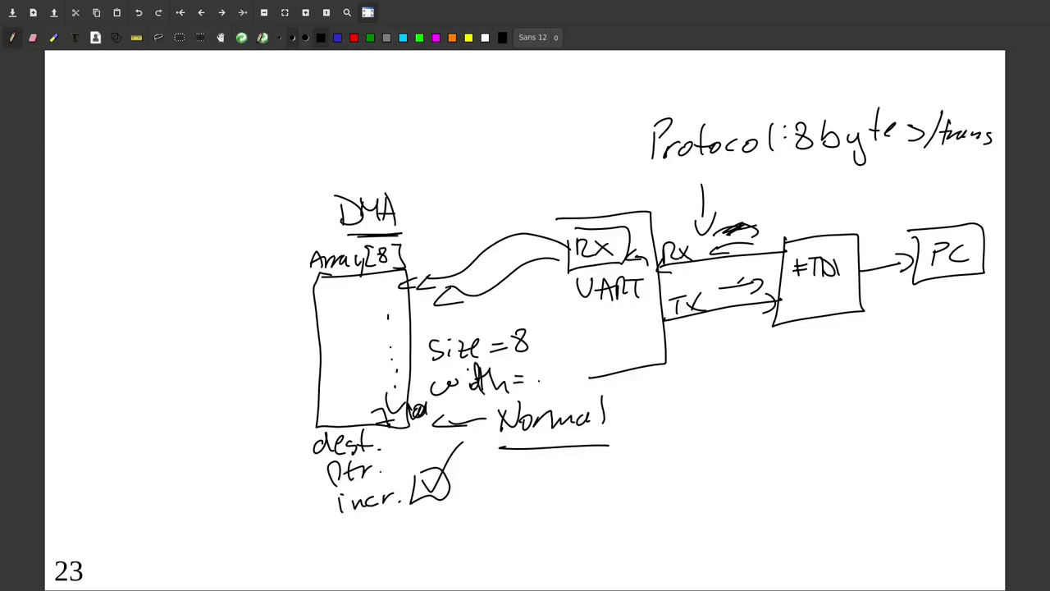
mouse_move(536, 368)
left_mouse_down()
mouse_move(551, 384)
mouse_move(564, 379)
left_mouse_up()
mouse_move(569, 371)
left_mouse_down()
mouse_move(563, 397)
mouse_move(574, 380)
left_mouse_up()
mouse_move(568, 367)
left_mouse_down()
mouse_move(584, 366)
mouse_move(592, 379)
left_mouse_up()
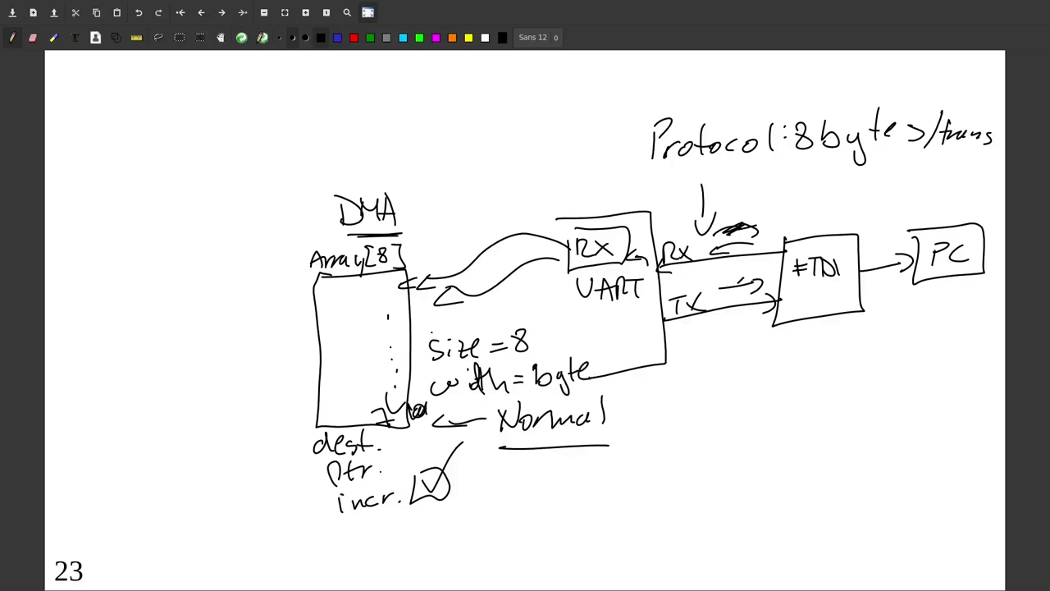
- In red, draw an arrow to the array's bottom corner and write "ISR" and "FTC", both underlined, at its start
left_click(354, 37)
left_click_drag(249, 447, 305, 441)
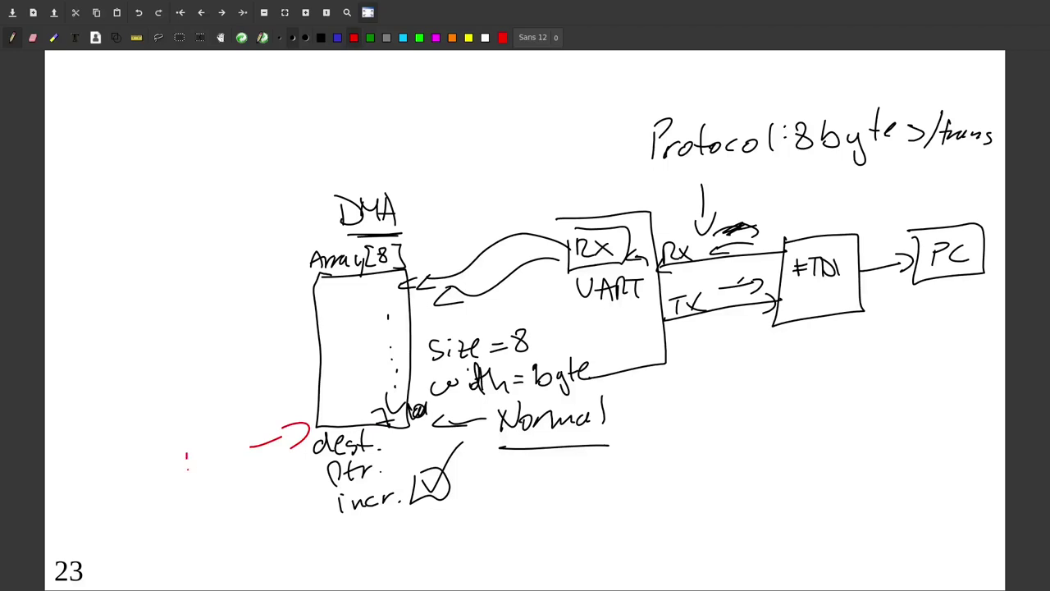
left_click_drag(187, 469, 189, 476)
mouse_move(215, 460)
left_mouse_down()
mouse_move(200, 474)
mouse_move(222, 474)
left_mouse_up()
left_click_drag(224, 456, 239, 473)
left_click_drag(179, 495, 234, 489)
mouse_move(194, 497)
left_mouse_down()
mouse_move(244, 488)
mouse_move(202, 525)
mouse_move(210, 507)
left_mouse_up()
left_click_drag(200, 518, 233, 504)
left_click_drag(221, 507, 224, 520)
left_click_drag(253, 505, 251, 525)
left_click_drag(211, 539, 251, 534)
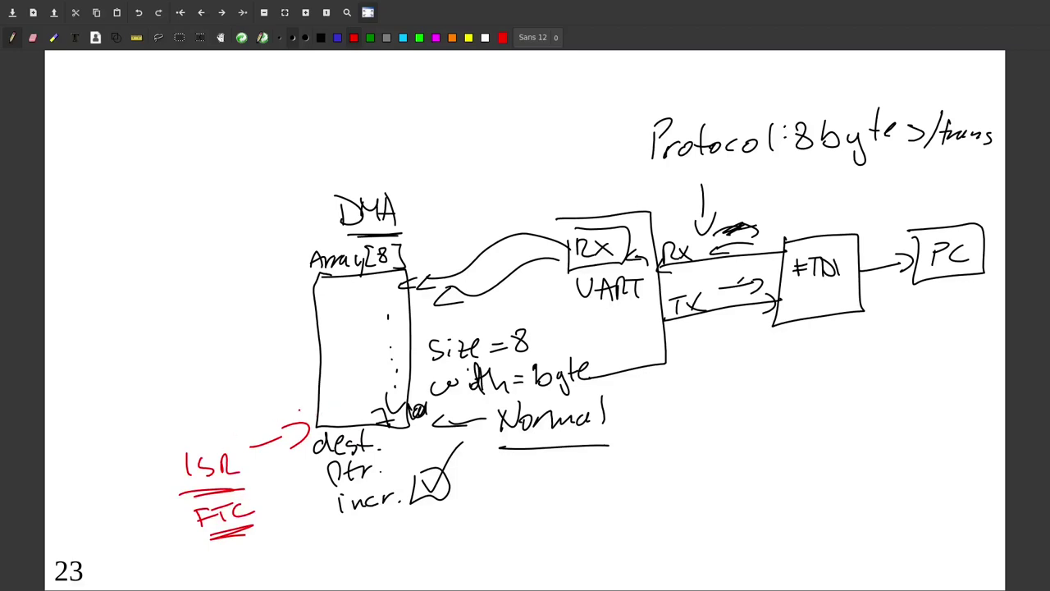
- Draw a red bracket along the whole array with an arrow leading up to an underlined "main"
mouse_move(316, 273)
left_mouse_down()
mouse_move(280, 312)
mouse_move(343, 423)
left_mouse_up()
mouse_move(279, 335)
left_mouse_down()
mouse_move(157, 215)
mouse_move(168, 219)
left_mouse_up()
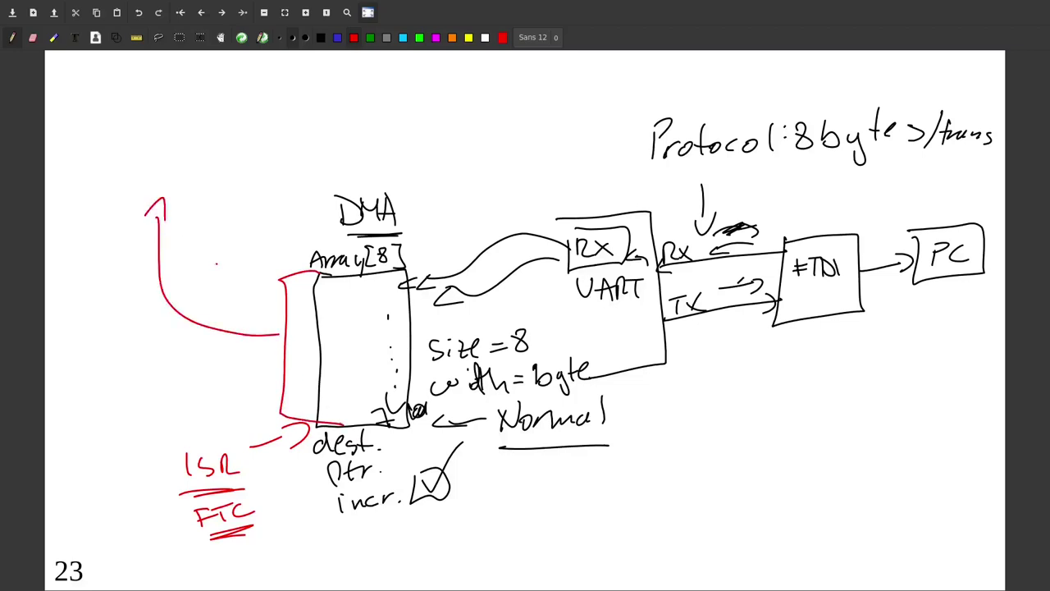
mouse_move(109, 144)
left_mouse_down()
mouse_move(109, 164)
mouse_move(137, 146)
mouse_move(146, 183)
mouse_move(197, 188)
left_mouse_up()
left_click_drag(127, 199, 204, 195)
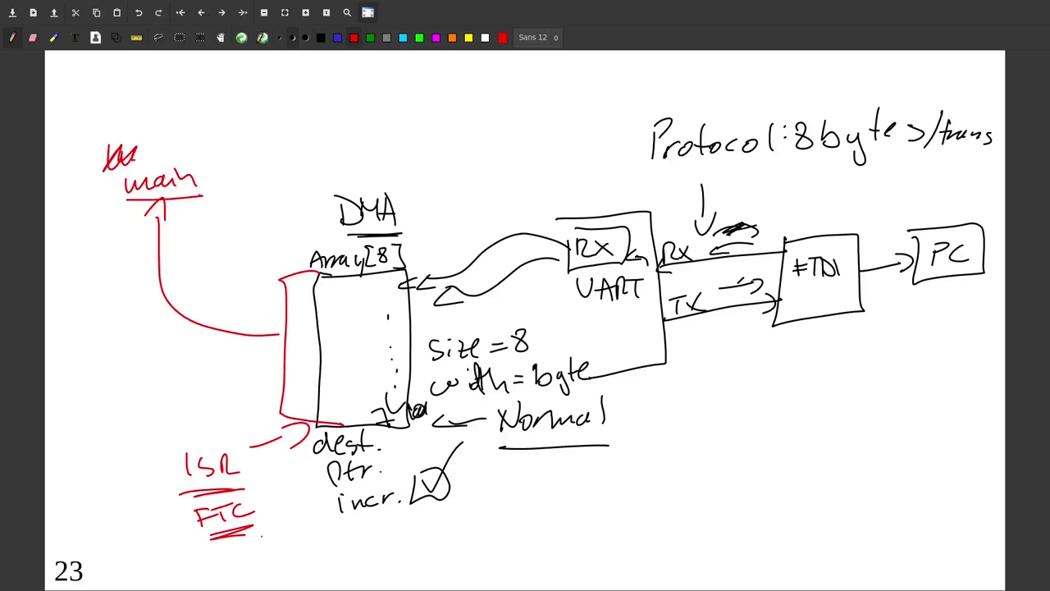
- Write an underlined "Start DMA" in red beneath FTC
left_click_drag(262, 541, 246, 564)
mouse_move(267, 533)
left_mouse_down()
mouse_move(271, 561)
mouse_move(273, 545)
left_mouse_up()
mouse_move(285, 544)
left_mouse_down()
mouse_move(287, 556)
mouse_move(299, 541)
left_mouse_up()
mouse_move(307, 530)
left_mouse_down()
mouse_move(308, 555)
mouse_move(315, 548)
left_mouse_up()
mouse_move(327, 554)
left_mouse_down()
mouse_move(328, 541)
mouse_move(331, 560)
left_mouse_up()
mouse_move(339, 556)
left_mouse_down()
mouse_move(350, 543)
mouse_move(358, 552)
left_mouse_up()
mouse_move(366, 557)
left_mouse_down()
mouse_move(385, 556)
mouse_move(383, 544)
left_mouse_up()
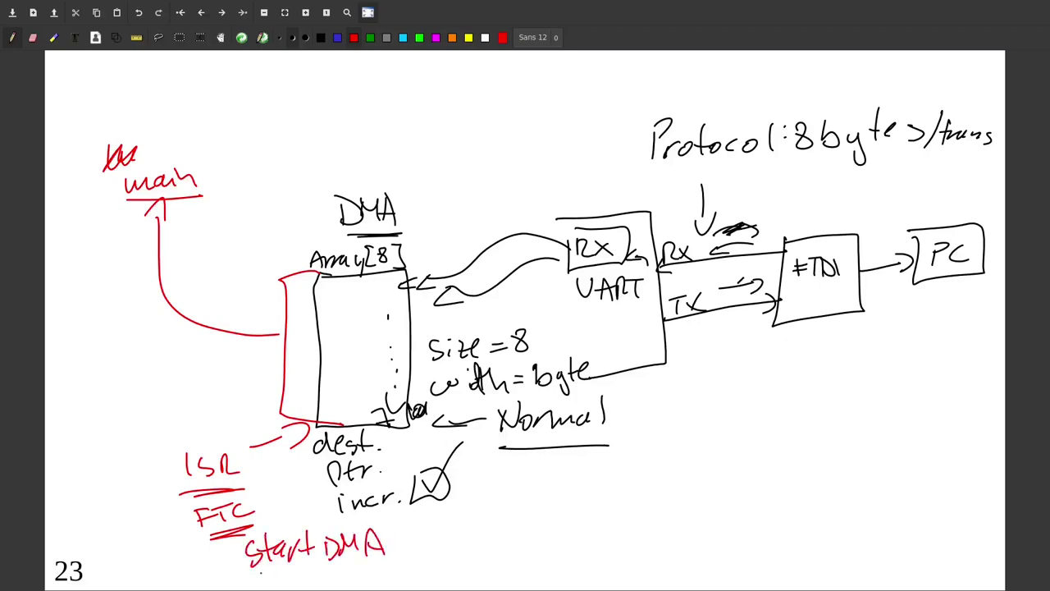
left_click_drag(264, 576, 404, 557)
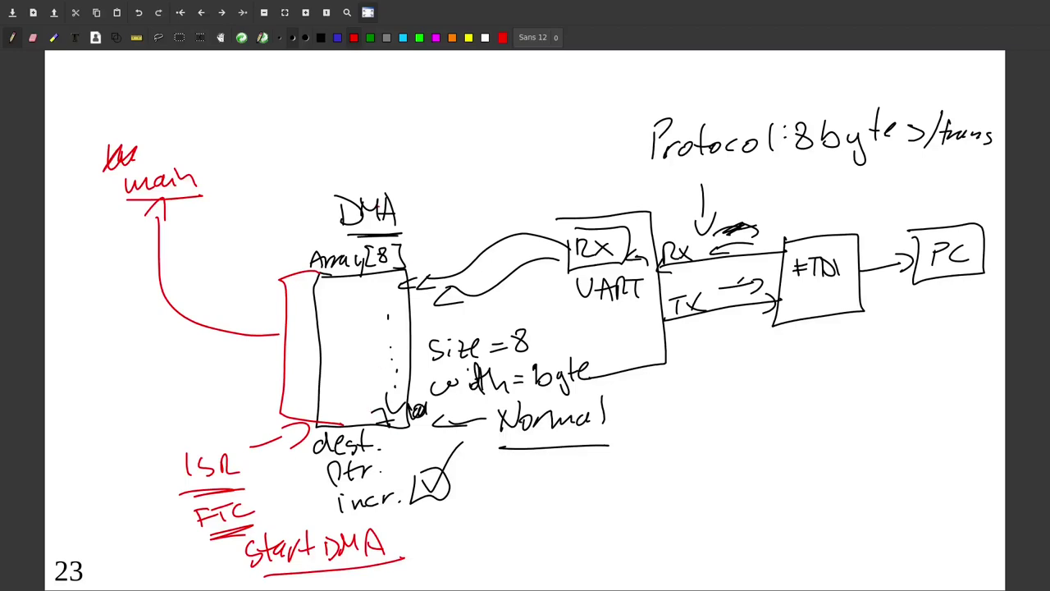
- In green, draw a buffer box filled with dots below the UART block and label it "Tx buff[8]"
left_click(370, 37)
mouse_move(649, 450)
left_mouse_down()
mouse_move(712, 443)
mouse_move(683, 527)
mouse_move(650, 451)
mouse_move(662, 449)
left_mouse_up()
mouse_move(646, 422)
left_mouse_down()
mouse_move(646, 437)
mouse_move(657, 414)
left_mouse_up()
left_click_drag(656, 421, 664, 433)
mouse_move(663, 420)
left_mouse_down()
mouse_move(656, 433)
mouse_move(707, 426)
left_mouse_up()
mouse_move(721, 406)
left_mouse_down()
mouse_move(704, 433)
mouse_move(725, 420)
left_mouse_up()
mouse_move(740, 401)
left_mouse_down()
mouse_move(729, 430)
mouse_move(738, 422)
left_mouse_up()
mouse_move(746, 414)
left_mouse_down()
mouse_move(742, 430)
mouse_move(756, 407)
mouse_move(772, 428)
left_mouse_up()
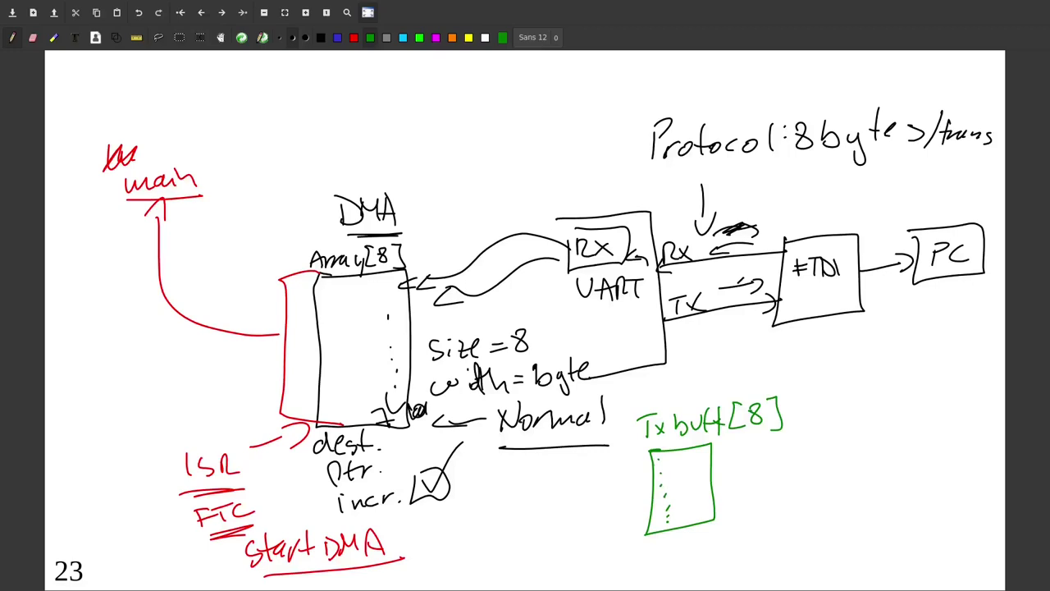
- Draw a long green arrow from Tx buff to a green "main" and write an underlined "Start DMA" beneath the buffer
mouse_move(645, 405)
left_mouse_down()
mouse_move(261, 283)
mouse_move(237, 230)
mouse_move(239, 208)
mouse_move(294, 211)
left_mouse_up()
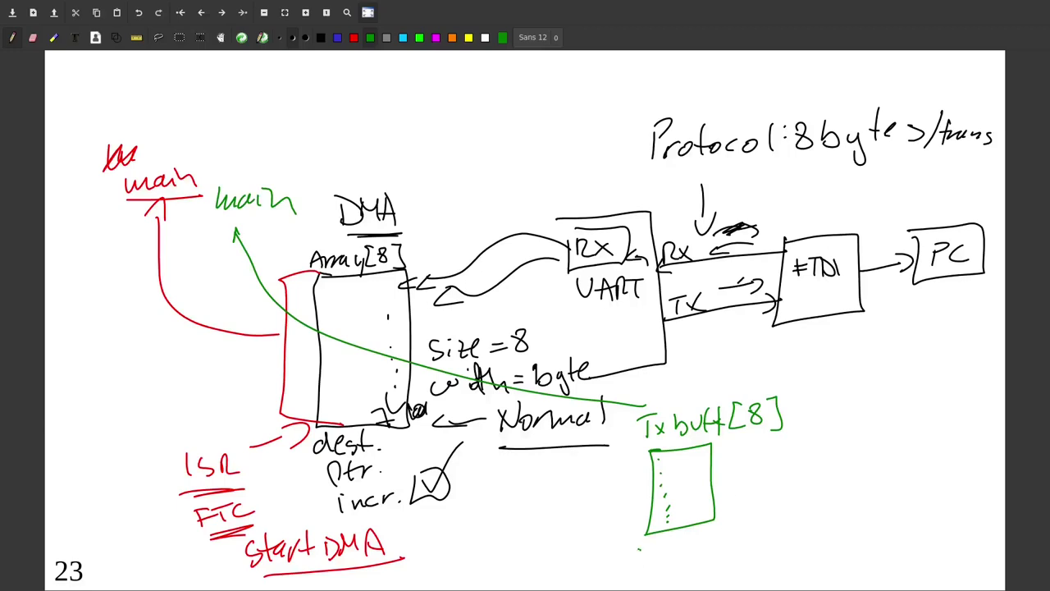
mouse_move(650, 548)
left_mouse_down()
mouse_move(661, 572)
mouse_move(765, 549)
left_mouse_up()
left_click_drag(659, 586, 758, 569)
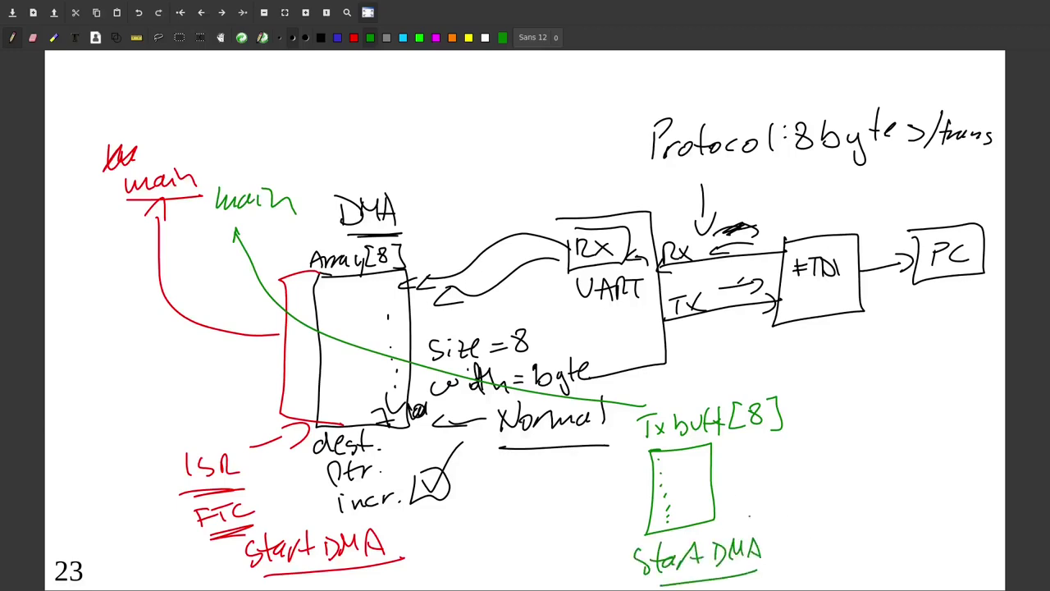
- Draw a green block beside the Tx buffer with three arrows leading to it, a ticked checkbox under the buffer and an empty one under the block
mouse_move(718, 453)
left_mouse_down()
mouse_move(812, 443)
mouse_move(804, 456)
left_mouse_up()
mouse_move(824, 419)
left_mouse_down()
mouse_move(829, 525)
mouse_move(822, 417)
left_mouse_up()
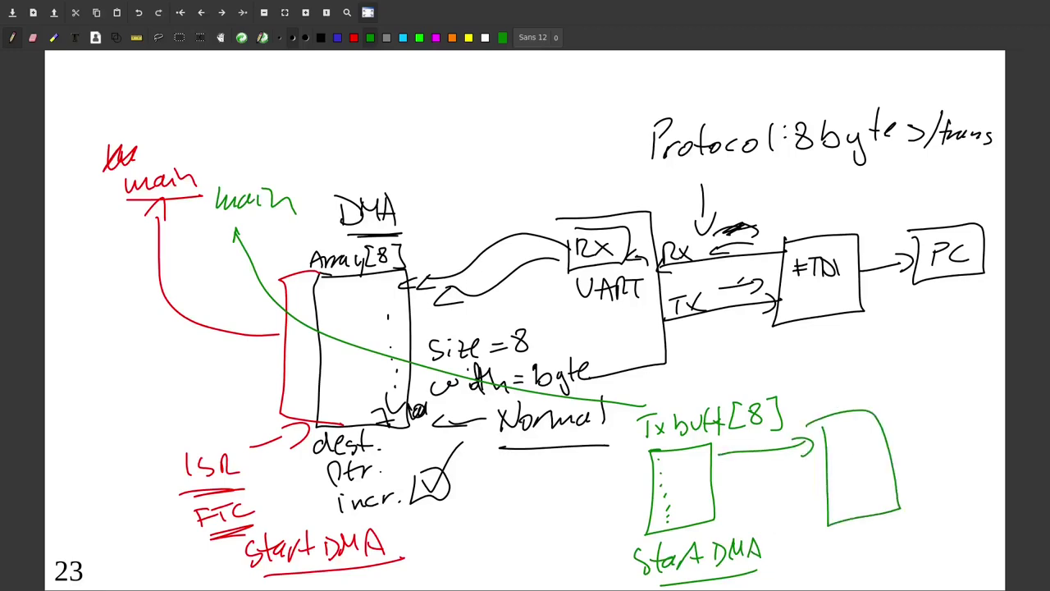
mouse_move(704, 522)
left_mouse_down()
mouse_move(717, 534)
mouse_move(721, 515)
left_mouse_up()
mouse_move(854, 529)
left_mouse_down()
mouse_move(874, 522)
mouse_move(853, 523)
left_mouse_up()
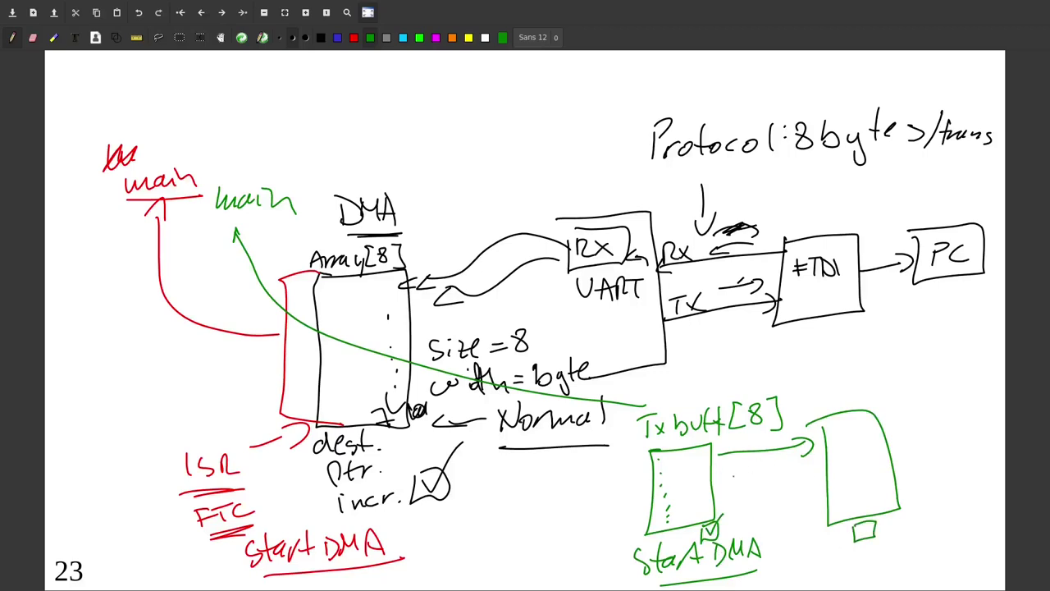
left_click_drag(710, 474, 805, 449)
left_click_drag(700, 503, 801, 463)
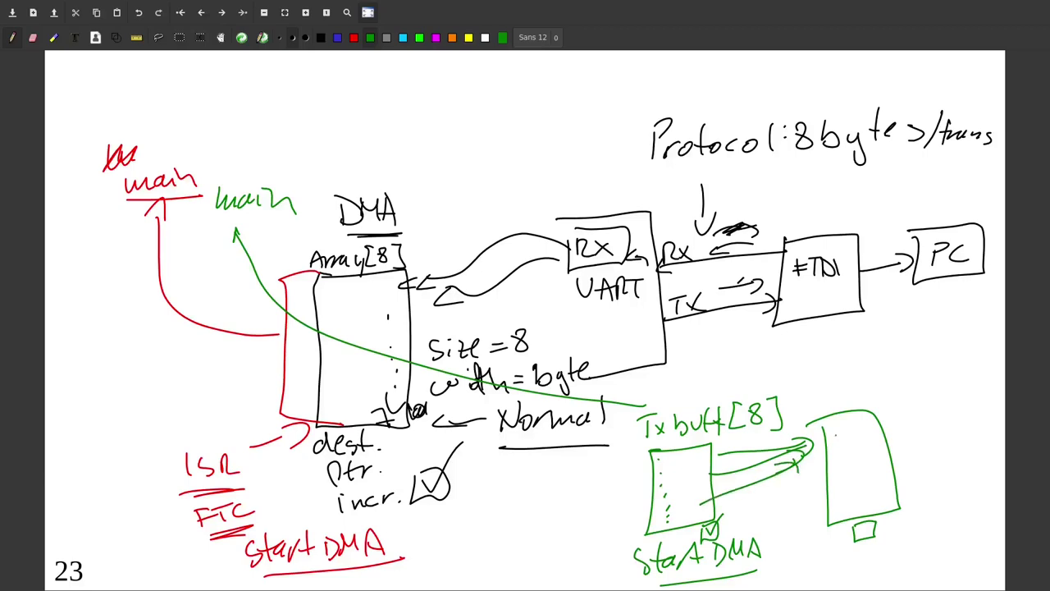
- Draw a Tx box inside the green block, label the block UART, and write "Normal" between it and the buffer
mouse_move(833, 428)
left_mouse_down()
mouse_move(834, 450)
mouse_move(845, 424)
mouse_move(862, 446)
left_mouse_up()
mouse_move(861, 434)
left_mouse_down()
mouse_move(847, 479)
mouse_move(860, 492)
left_mouse_up()
left_click_drag(851, 486, 870, 491)
left_click_drag(876, 477, 876, 487)
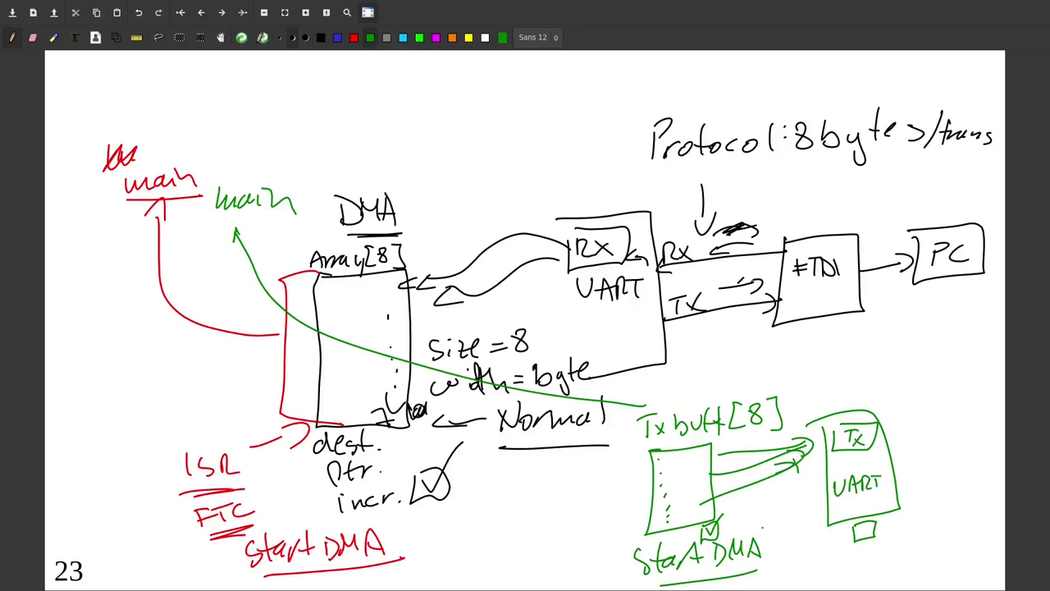
mouse_move(750, 522)
left_mouse_down()
mouse_move(760, 506)
mouse_move(818, 517)
left_mouse_up()
left_click_drag(824, 491, 821, 516)
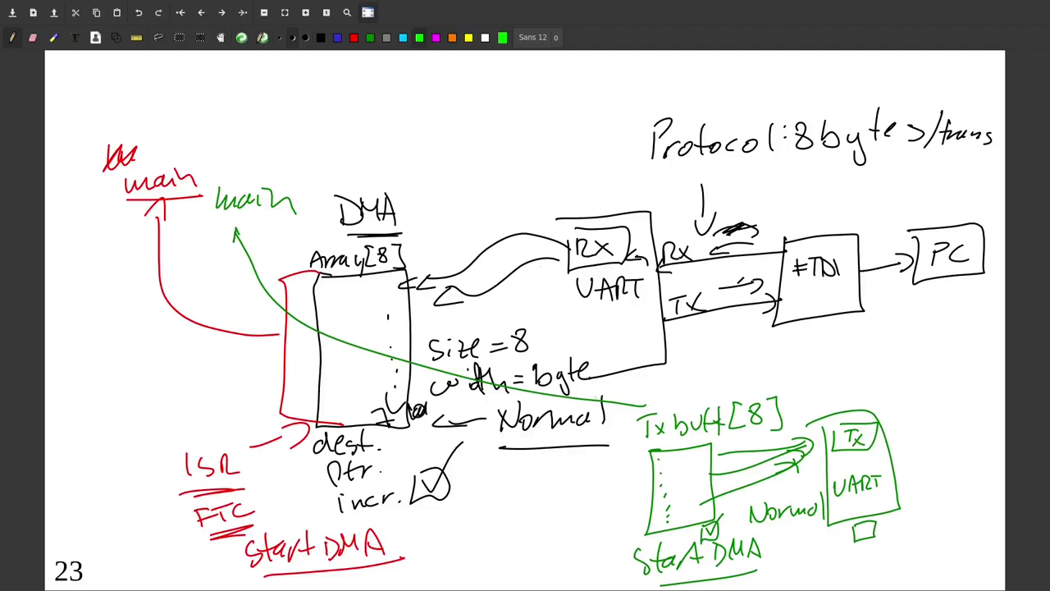
- In orange, write "ISR" with an arrow pointing to the bottom of the Tx buffer
left_click(451, 37)
left_click_drag(602, 544, 632, 533)
left_click_drag(538, 533, 539, 556)
left_click_drag(551, 535, 547, 557)
mouse_move(566, 530)
left_mouse_down()
mouse_move(568, 553)
mouse_move(591, 554)
left_mouse_up()
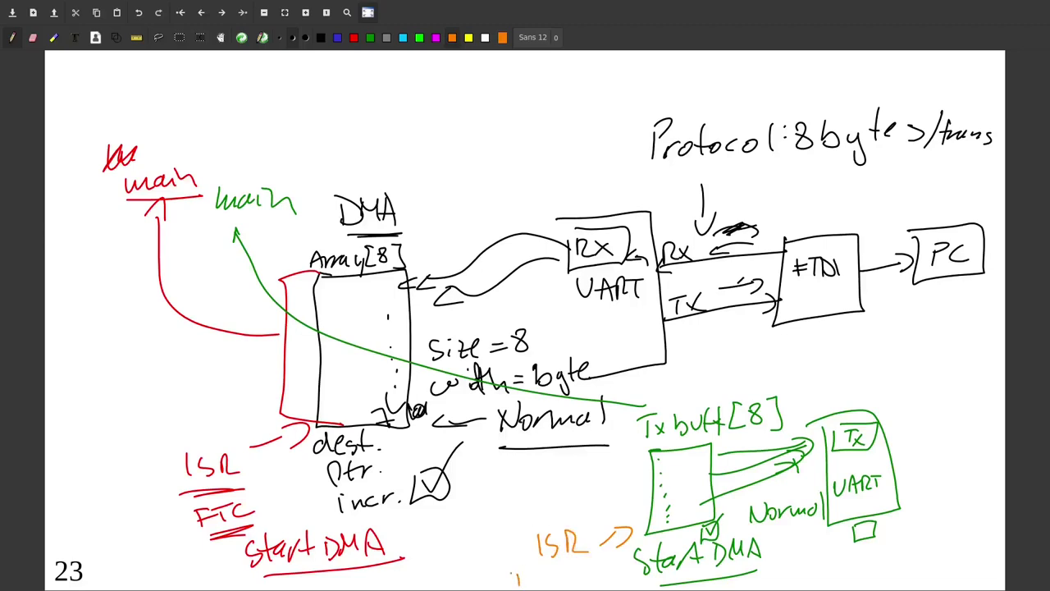
- Write "Txempty=1" beneath the orange ISR label and add a short orange annotation above the label
left_click_drag(509, 568, 526, 566)
mouse_move(525, 572)
left_mouse_down()
mouse_move(537, 585)
mouse_move(553, 570)
mouse_move(602, 587)
left_mouse_up()
left_click_drag(609, 566, 616, 566)
left_click_drag(610, 571, 623, 571)
left_click_drag(618, 579, 631, 578)
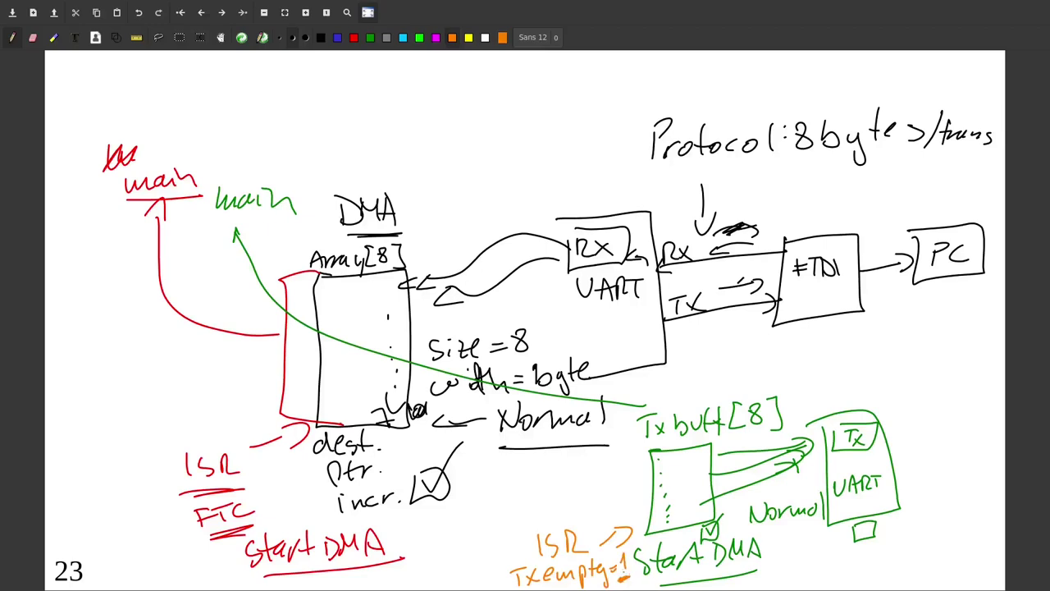
left_click_drag(541, 472, 536, 498)
left_click_drag(530, 484, 543, 483)
mouse_move(548, 474)
left_mouse_down()
mouse_move(547, 490)
mouse_move(580, 491)
left_mouse_up()
- Switch to STM32CubeIDE and examine the clock configuration and the UART5 RX and TX pins of dma_uart_example.ioc
key("alt+Tab")
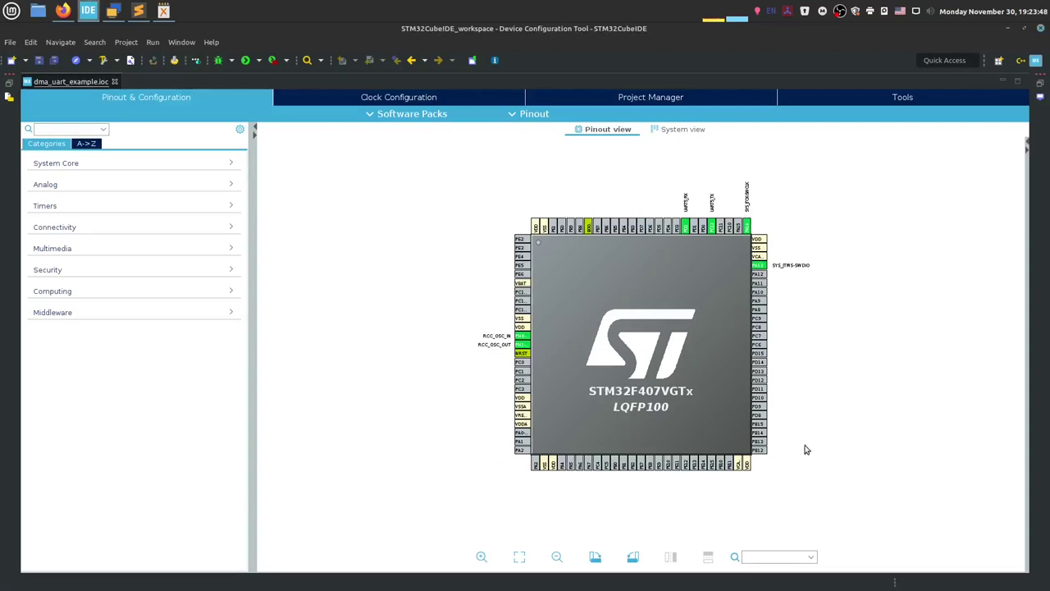
left_click(466, 93)
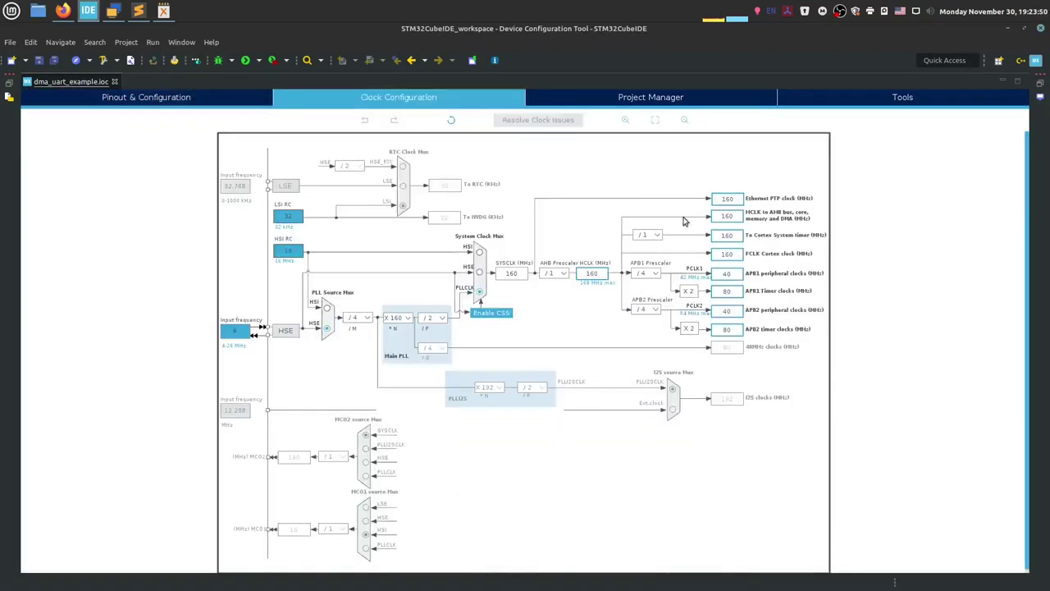
left_click(218, 103)
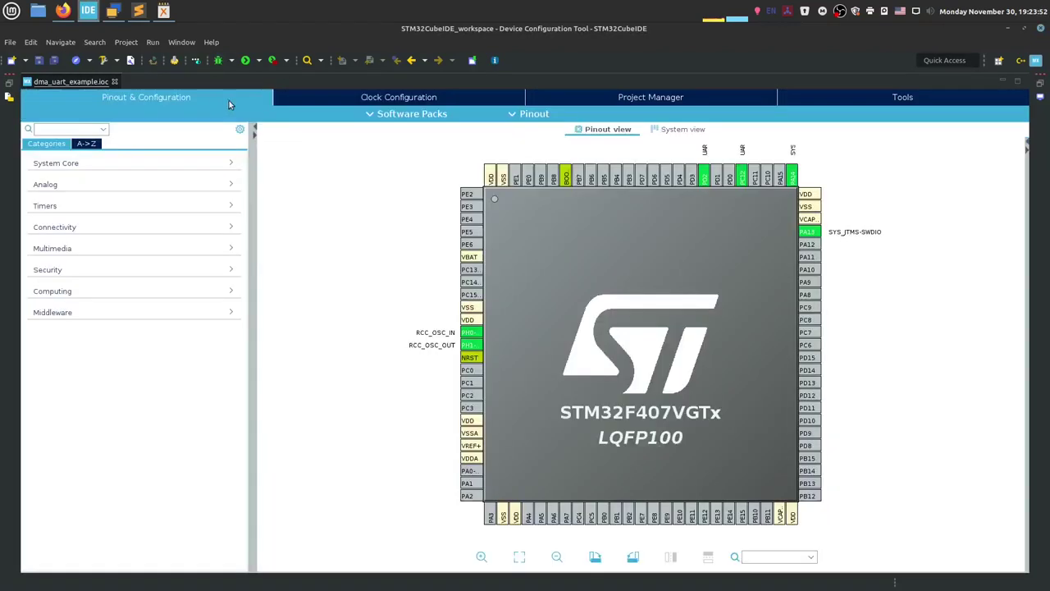
scroll(558, 295, "up", 5)
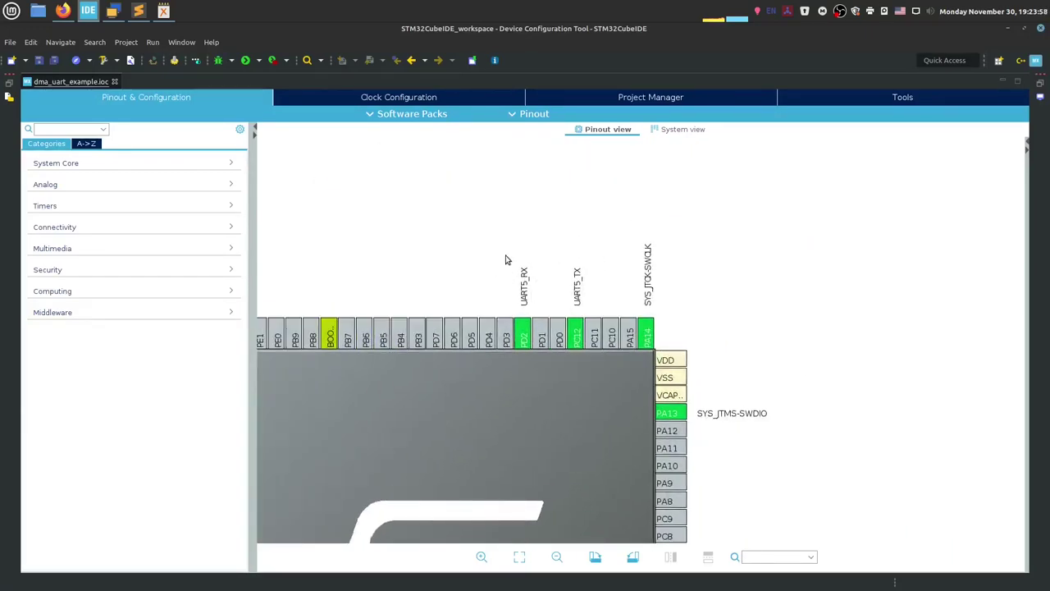
- Open the USB0_115200 serial session on /dev/ttyUSB0 at 115200 in PuTTY, then return to the STM32CubeIDE pinout
left_click(113, 10)
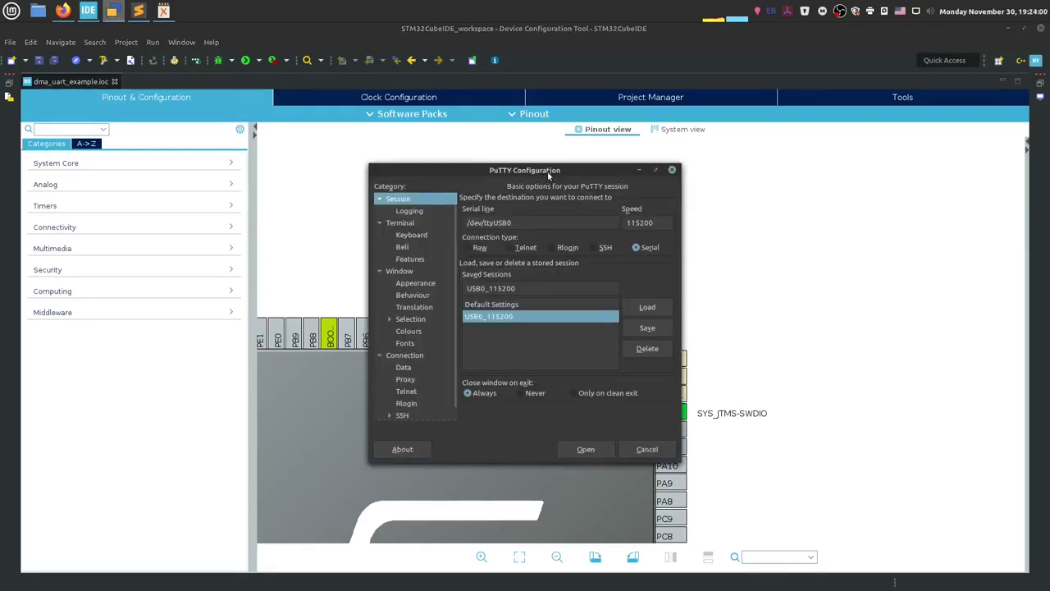
left_click_drag(547, 171, 755, 168)
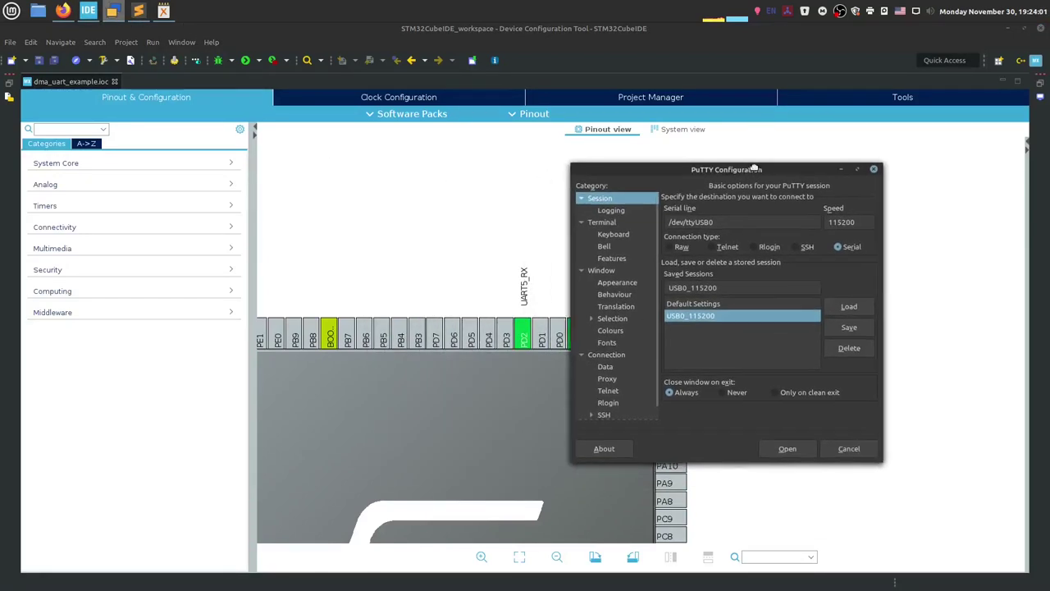
left_click(807, 450)
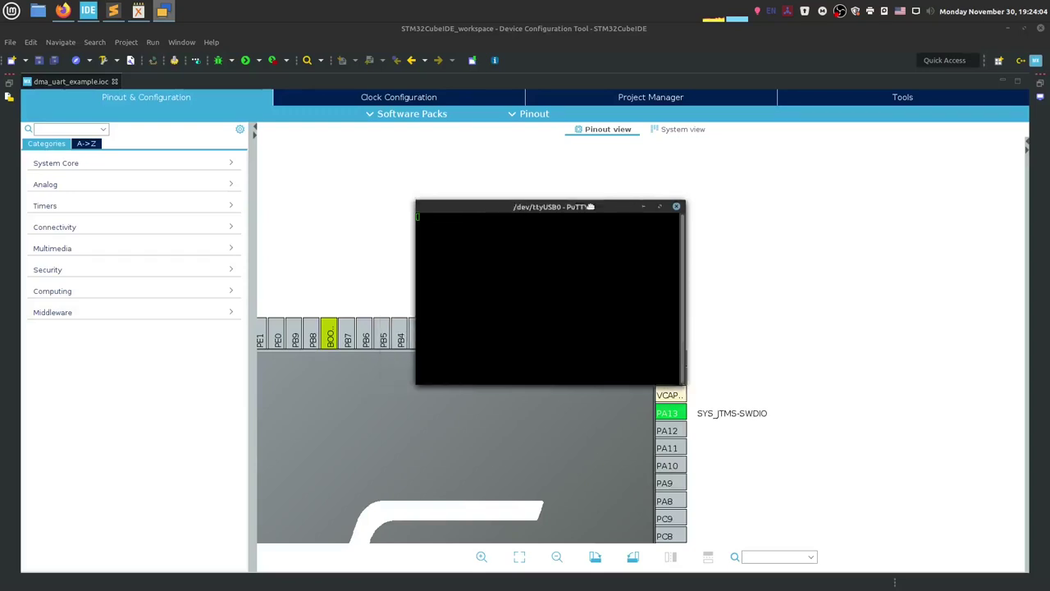
left_click(328, 182)
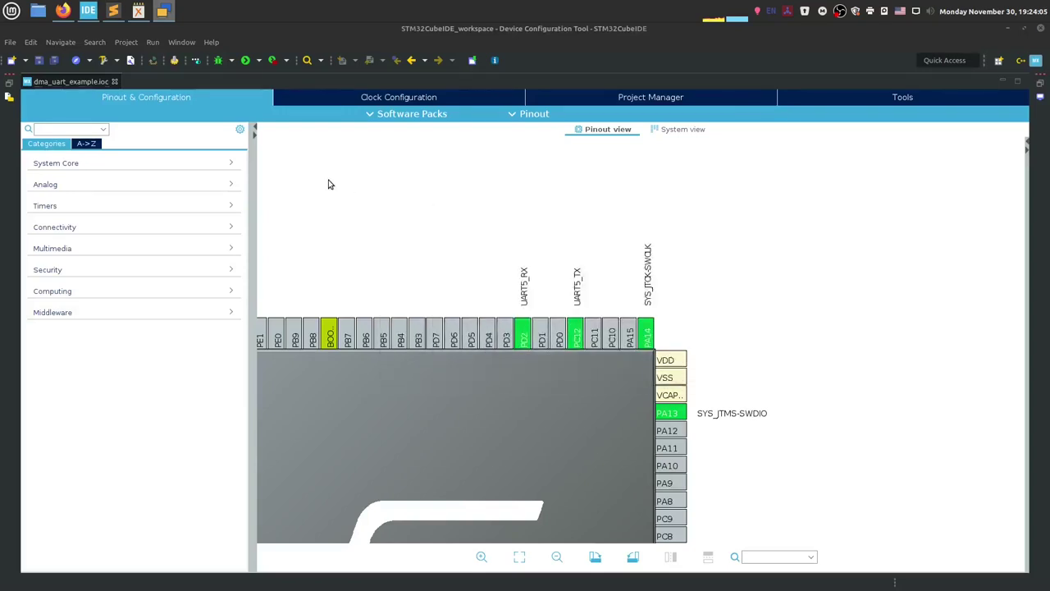
- Open the UART5 connectivity configuration and widen its settings area
left_click(72, 229)
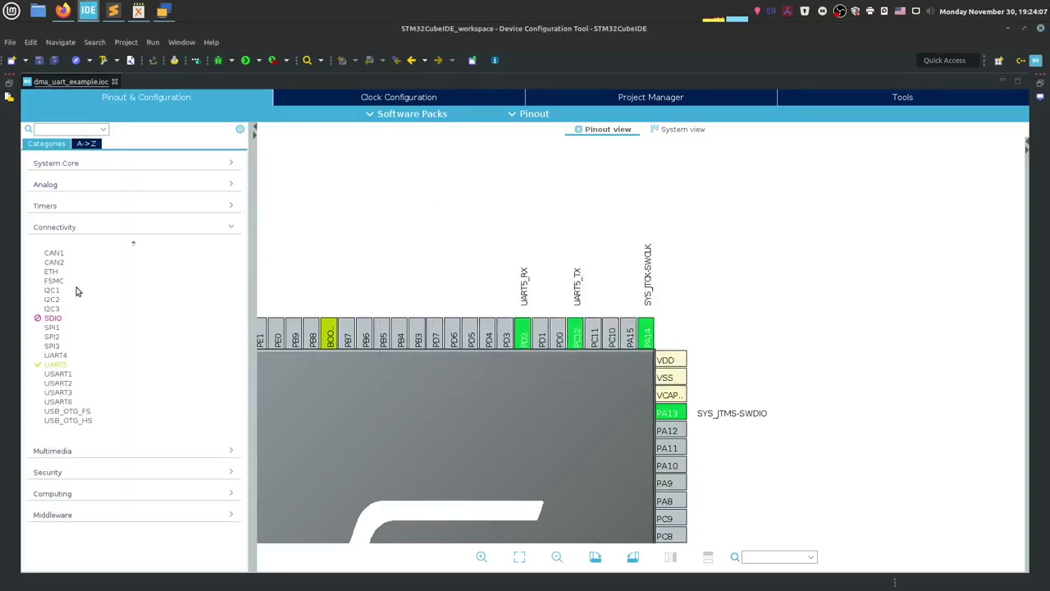
left_click(62, 365)
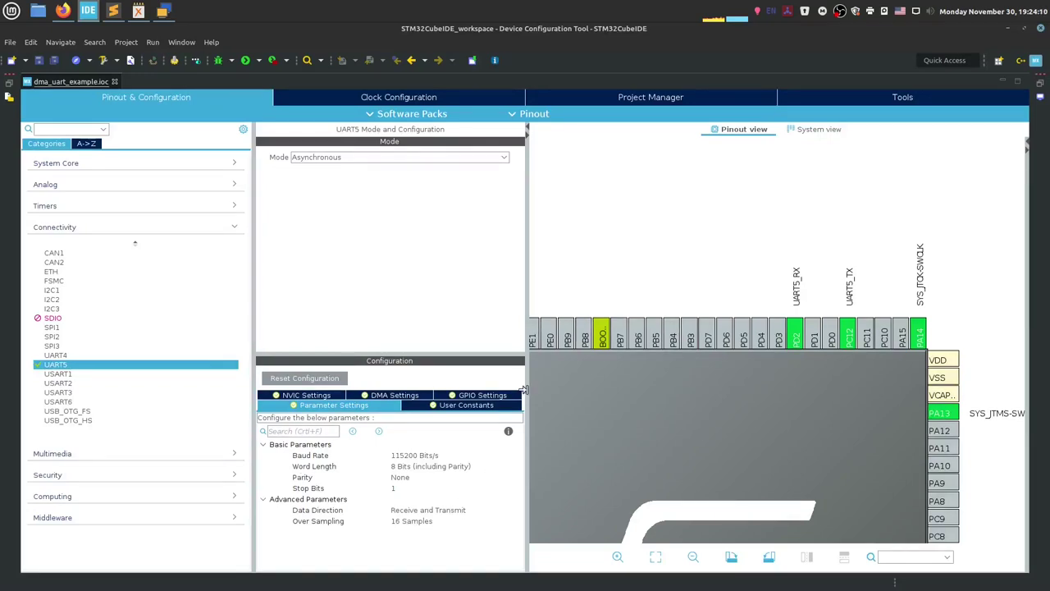
left_click_drag(527, 390, 689, 390)
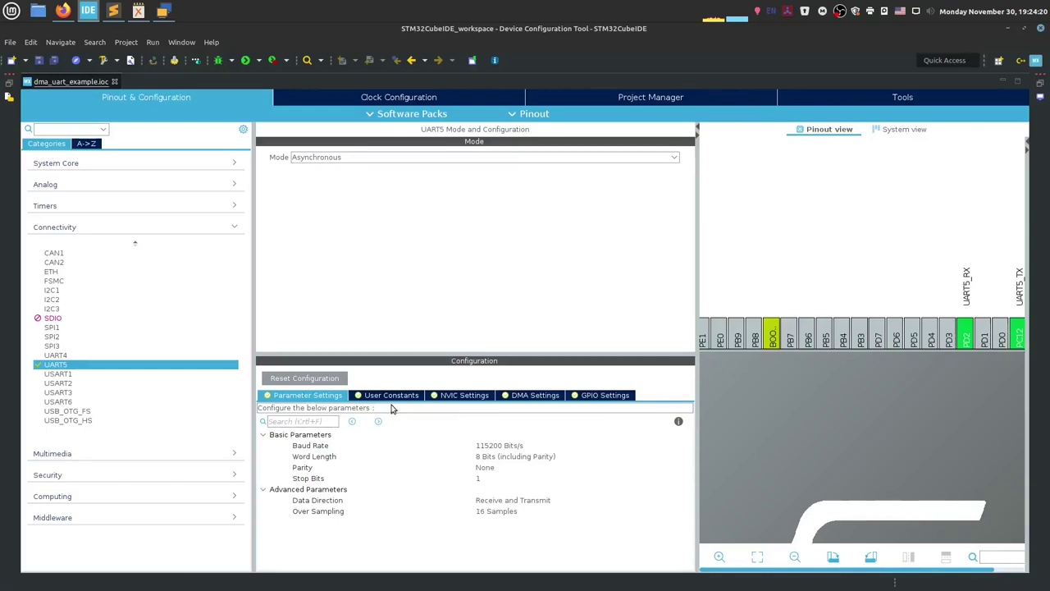
- Add a UART5_RX DMA request for UART5 and set its priority to High
left_click(537, 395)
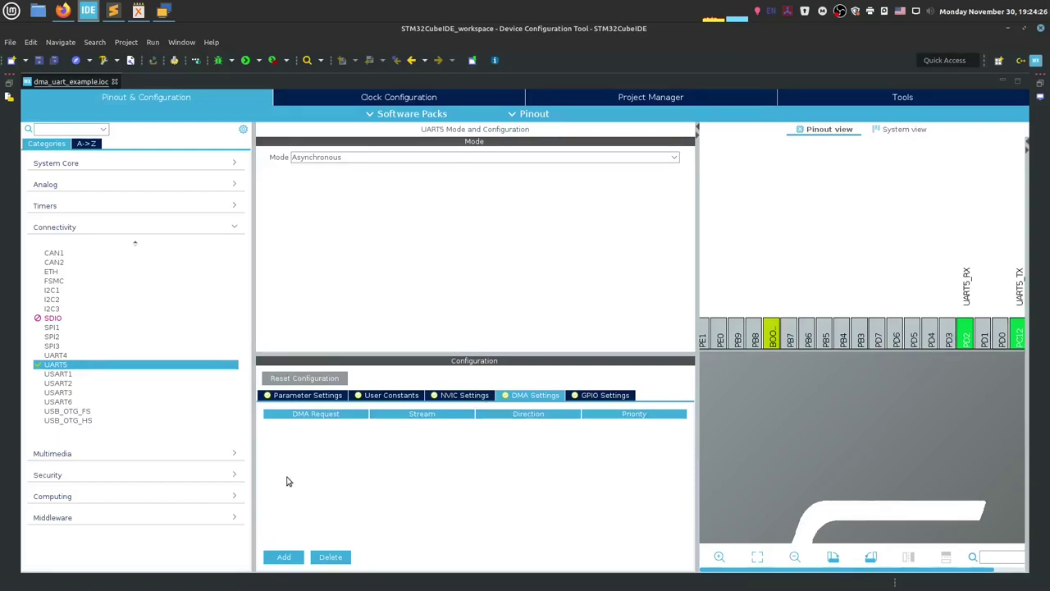
left_click(284, 557)
left_click(362, 430)
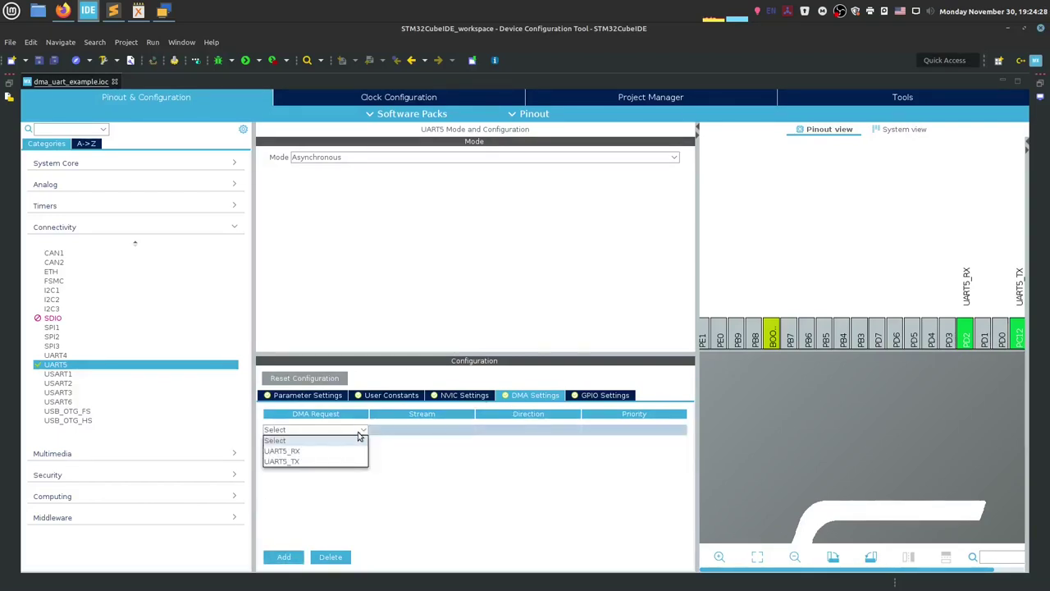
left_click(306, 452)
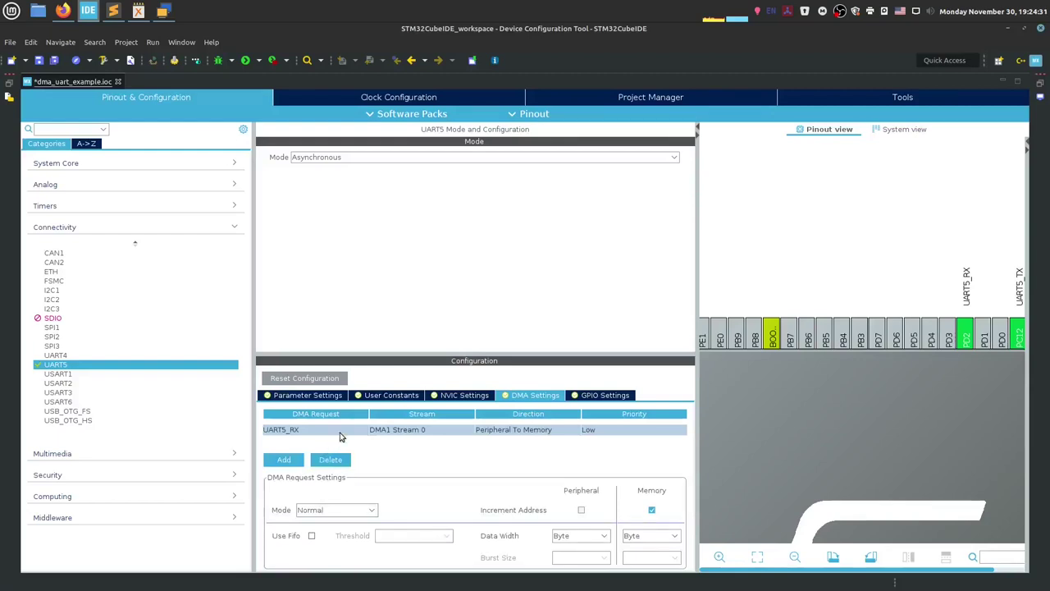
left_click(635, 430)
left_click(616, 454)
left_click(601, 430)
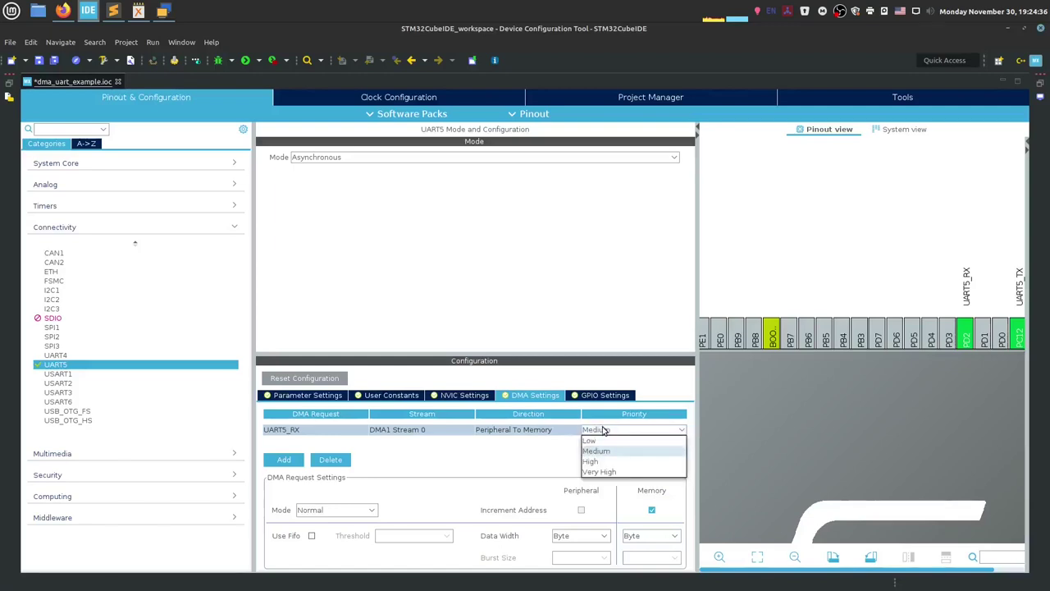
left_click(605, 464)
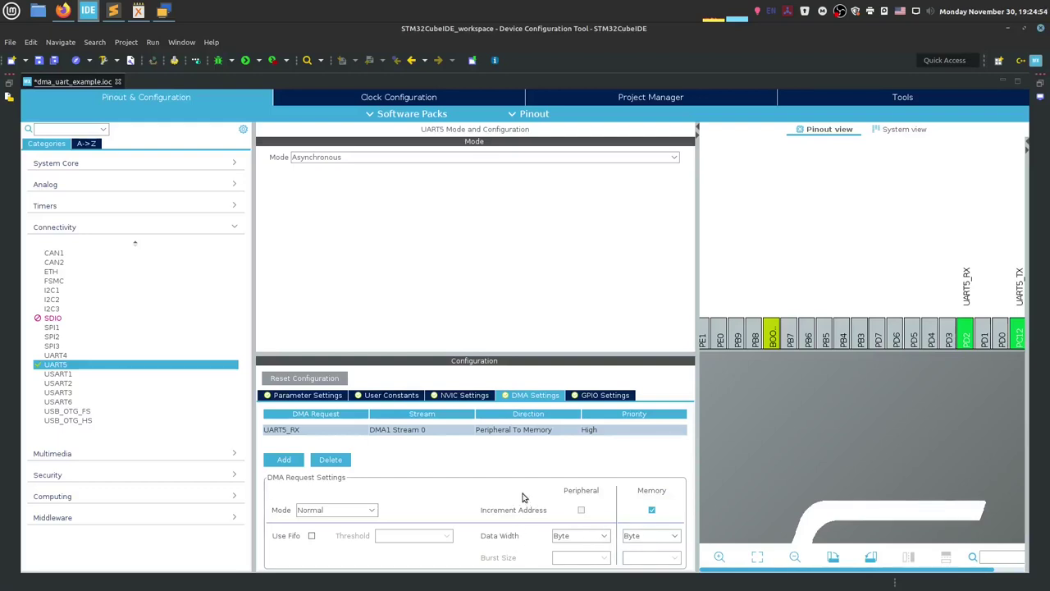
- Add a second DMA request for UART5_TX
left_click(297, 464)
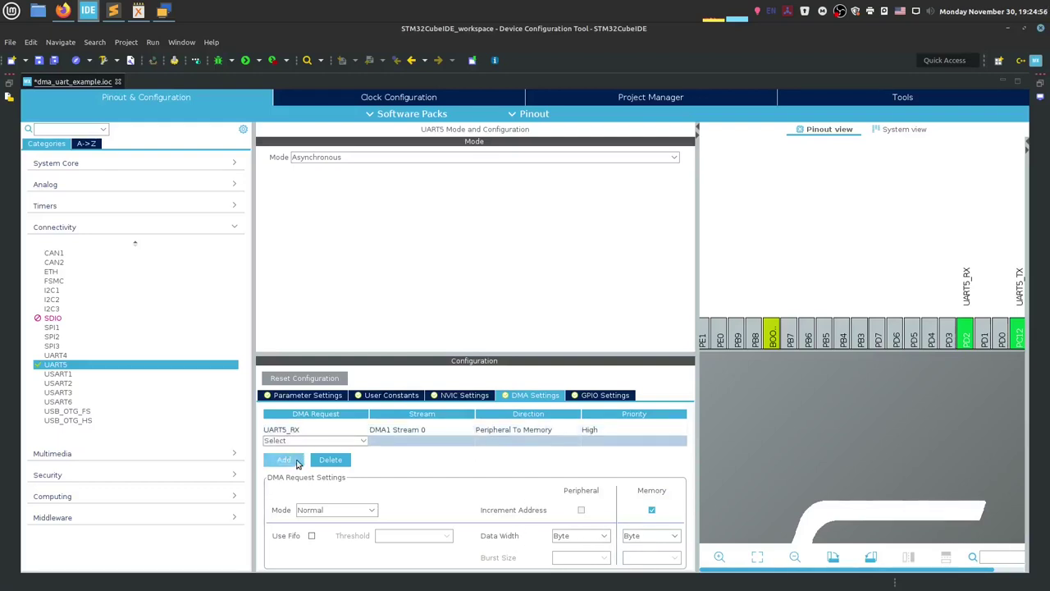
left_click(297, 440)
left_click(283, 460)
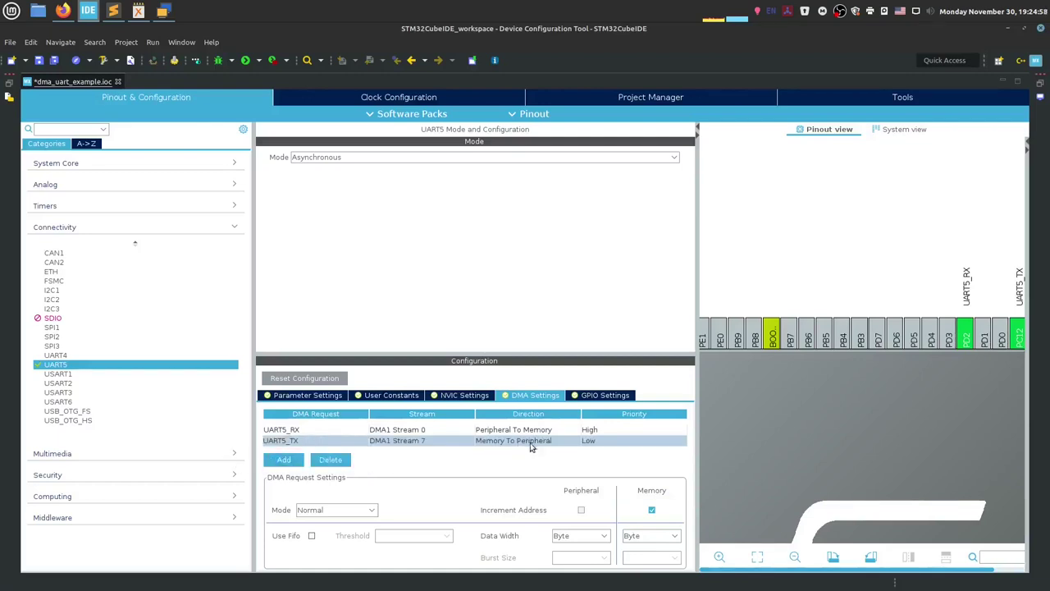
left_click(617, 441)
- Review the DMA1 stream and UART5 global interrupts in the UART5 NVIC settings, then save the dma_uart_example.ioc configuration
left_click(469, 396)
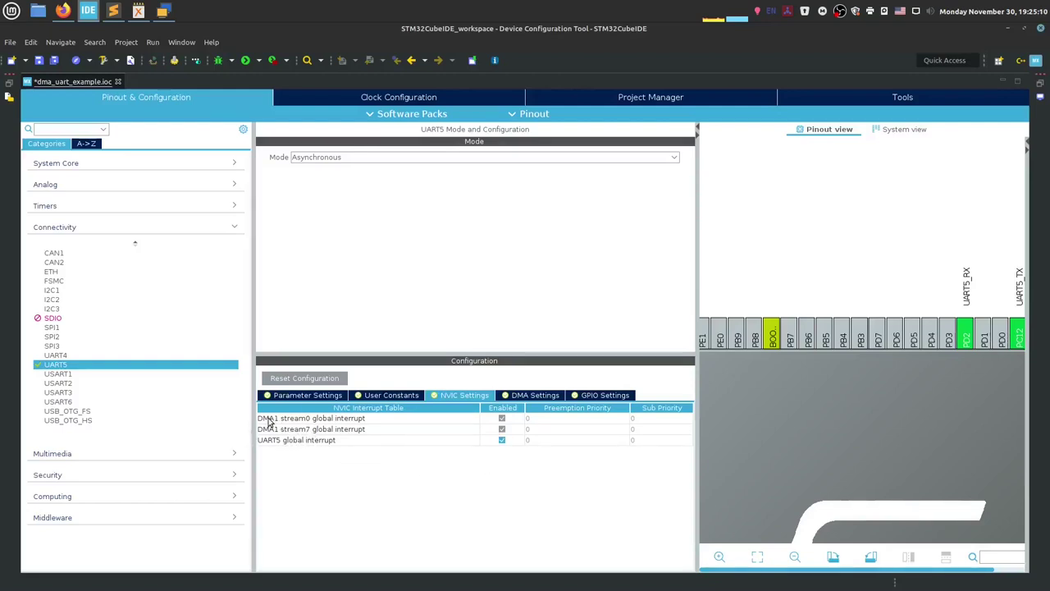
left_click(343, 443)
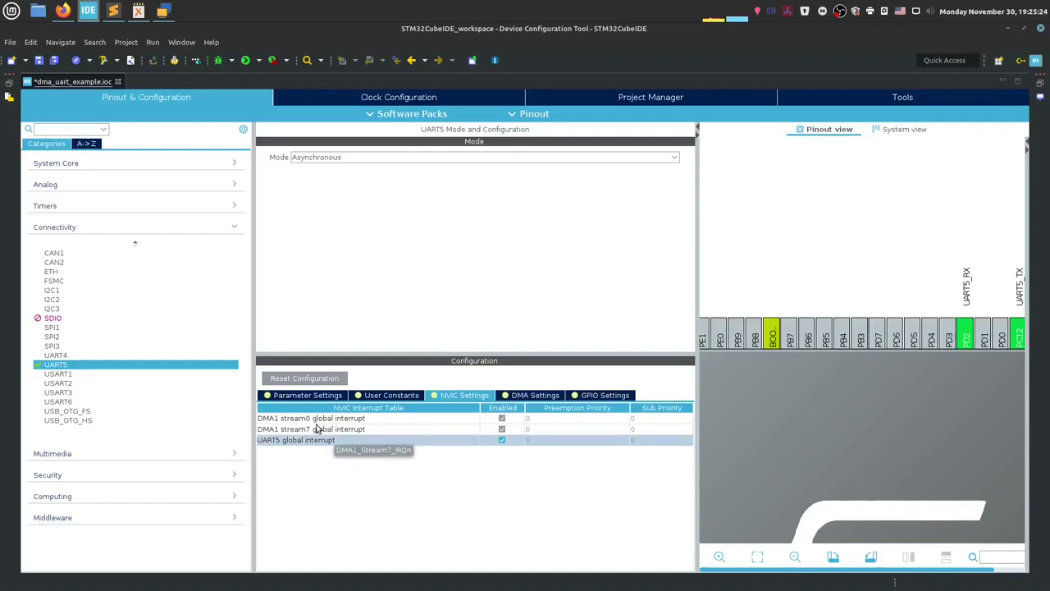
left_click(328, 418)
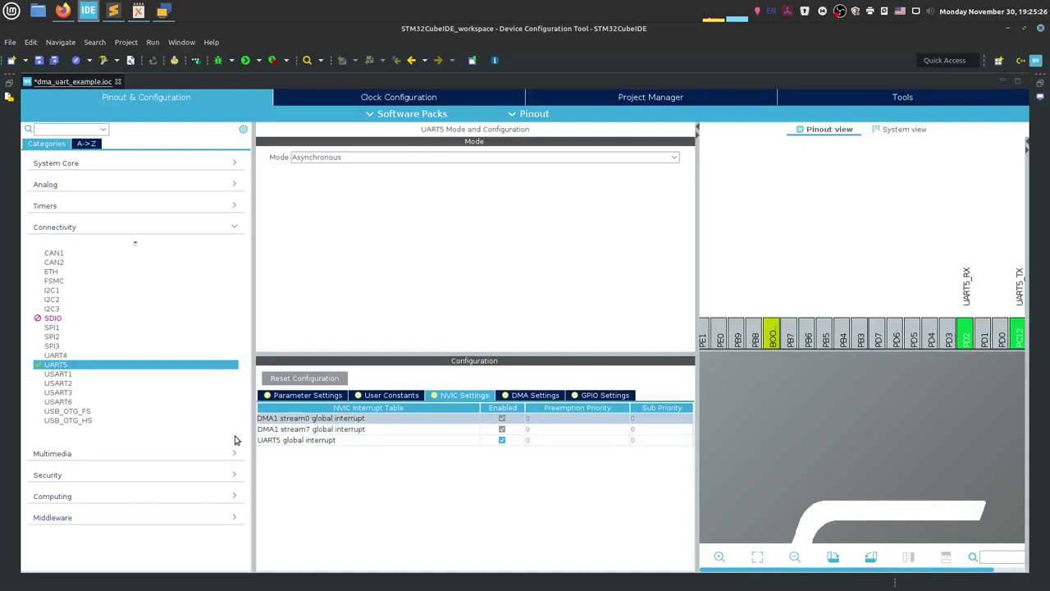
left_click(336, 443)
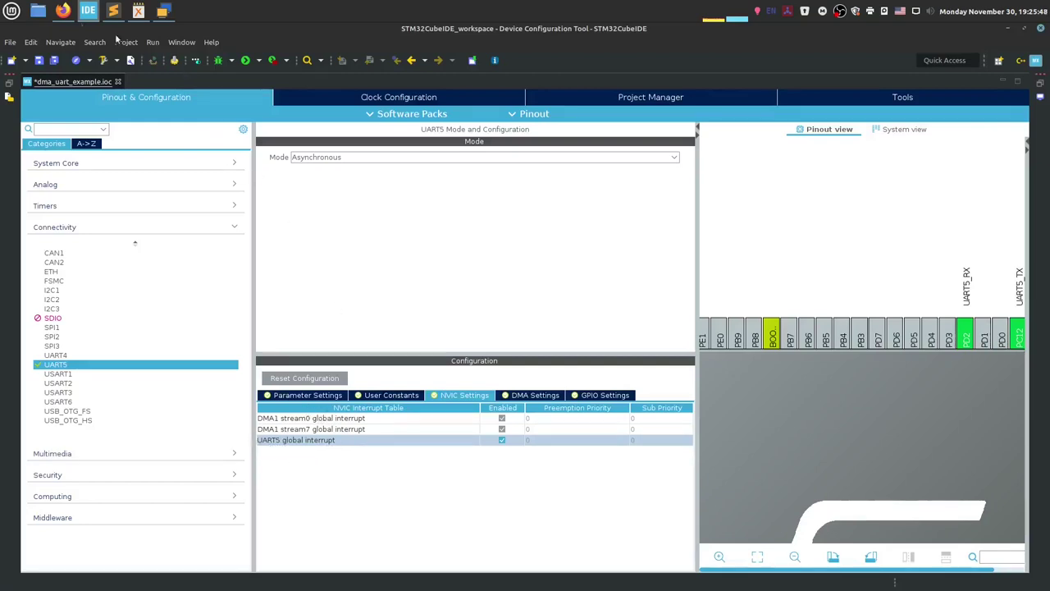
left_click(54, 60)
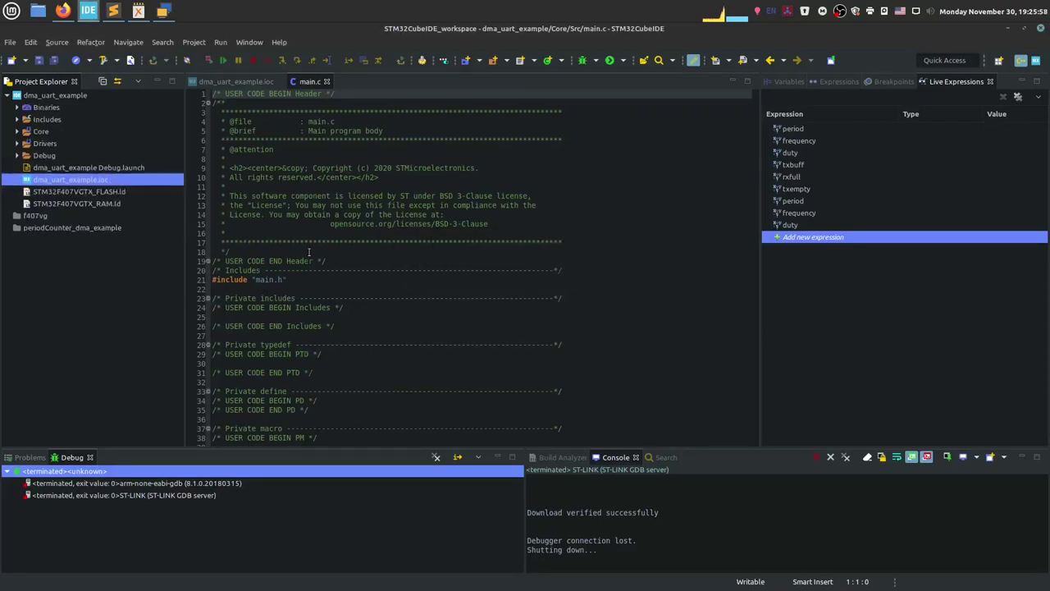
- Examine the user variables in main.c and the declarations of the HAL_UART_RxCpltCallback and HAL_UART_TxCpltCallback functions
scroll(330, 328, "down", 7)
scroll(330, 328, "down", 3)
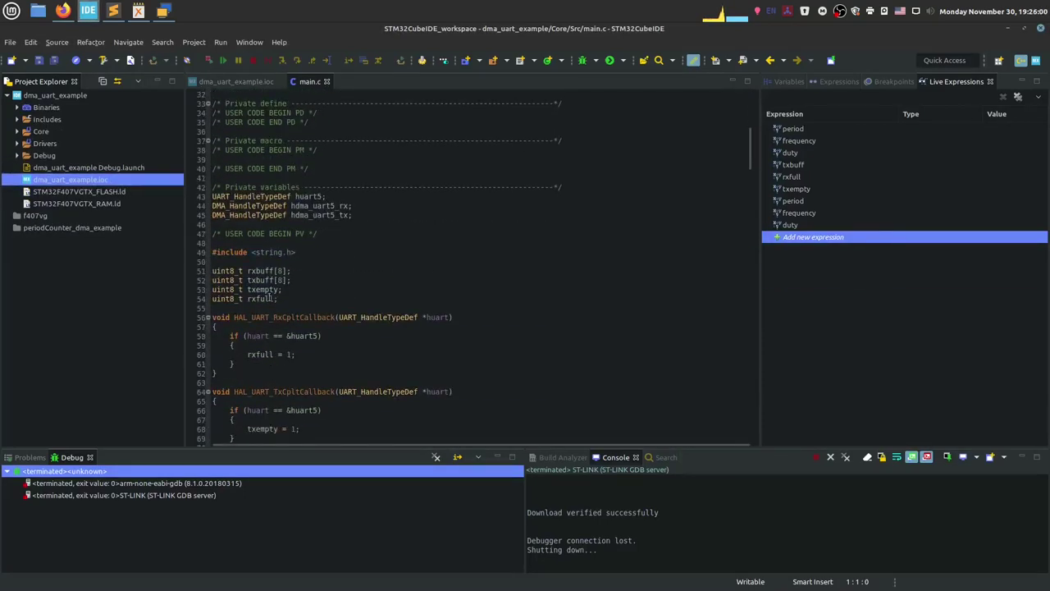
scroll(332, 337, "down", 3)
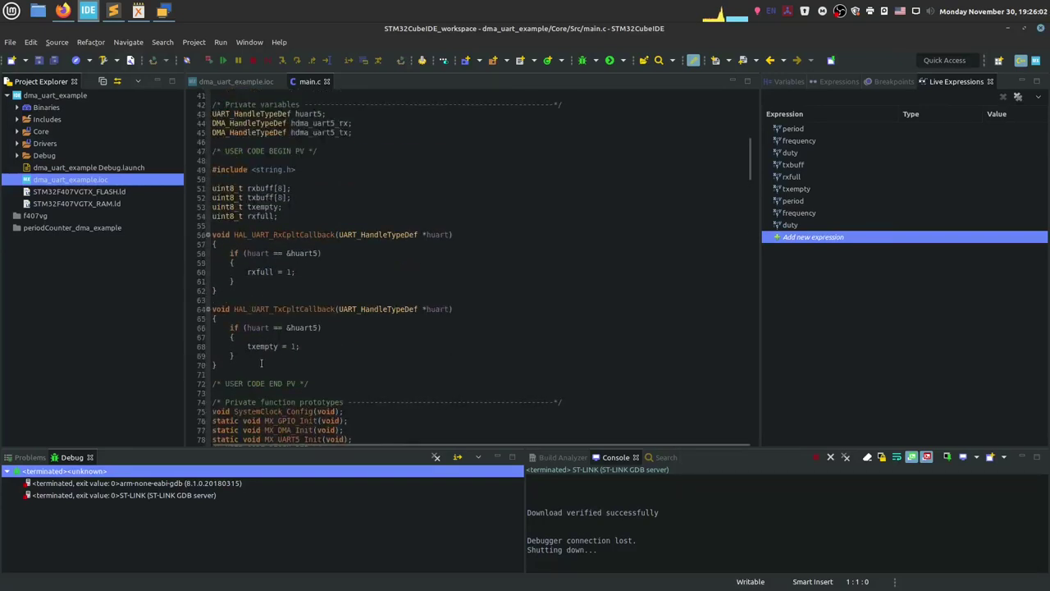
left_click_drag(261, 363, 215, 169)
left_click(269, 253)
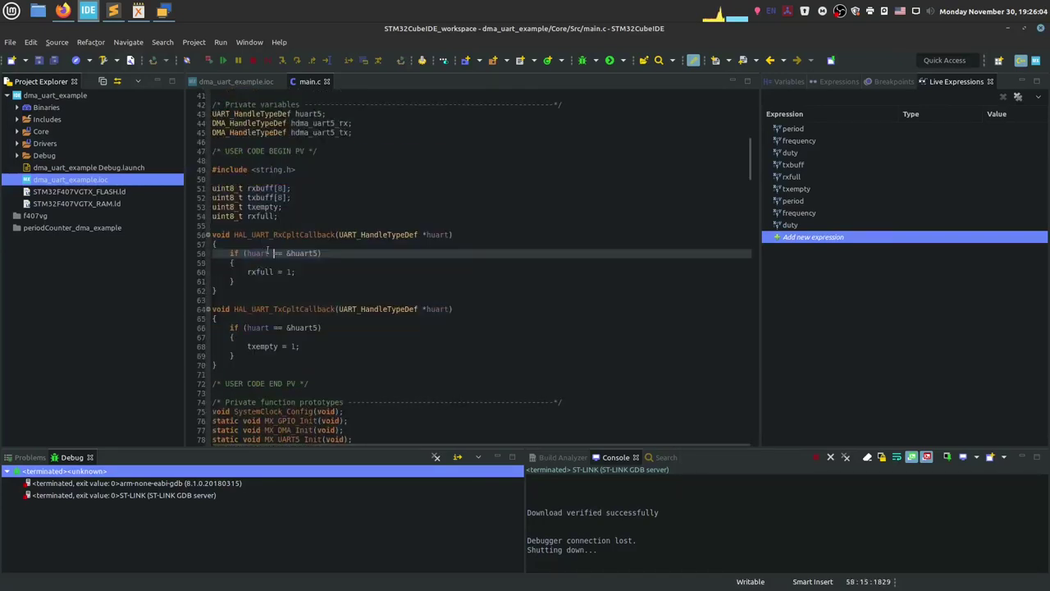
left_click_drag(468, 235, 208, 235)
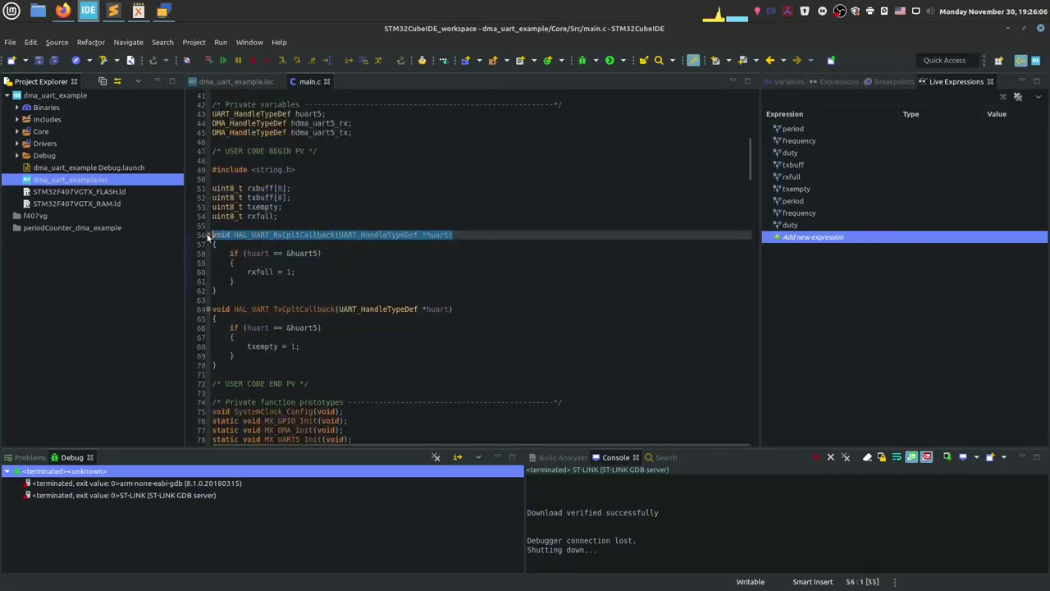
left_click(297, 309)
left_click(337, 309)
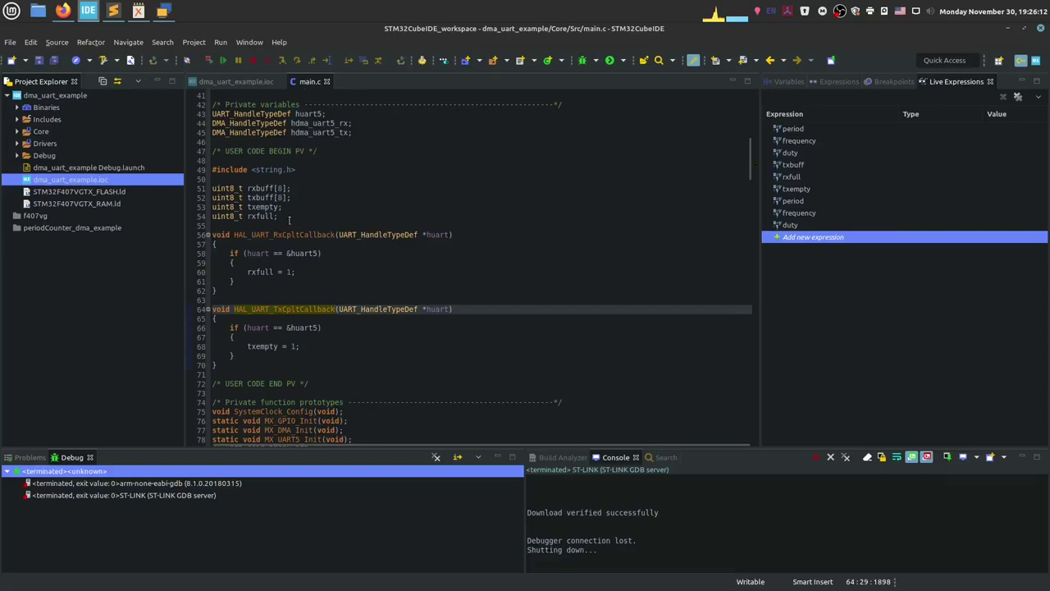
- Examine the body of HAL_UART_RxCpltCallback, including its huart5 check, the rxfull assignment and the rxfull variable declaration
double_click(267, 234)
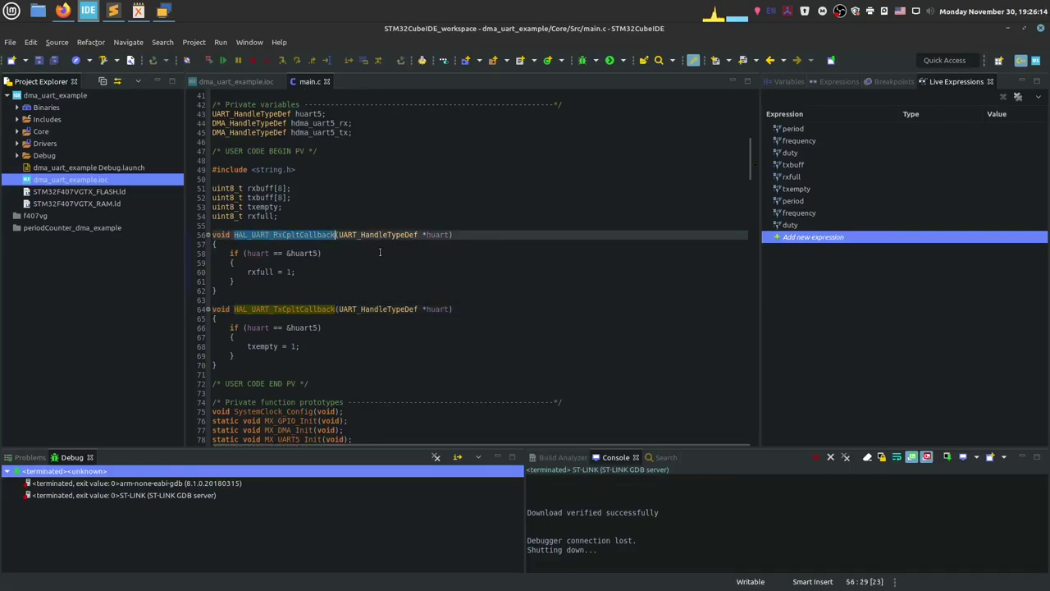
left_click(266, 280)
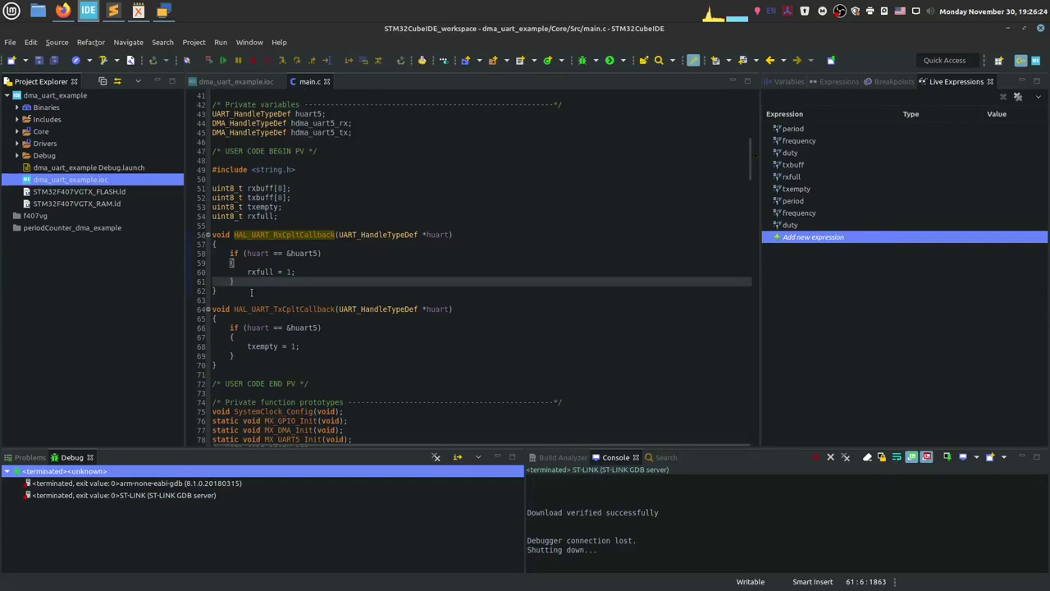
left_click(262, 288)
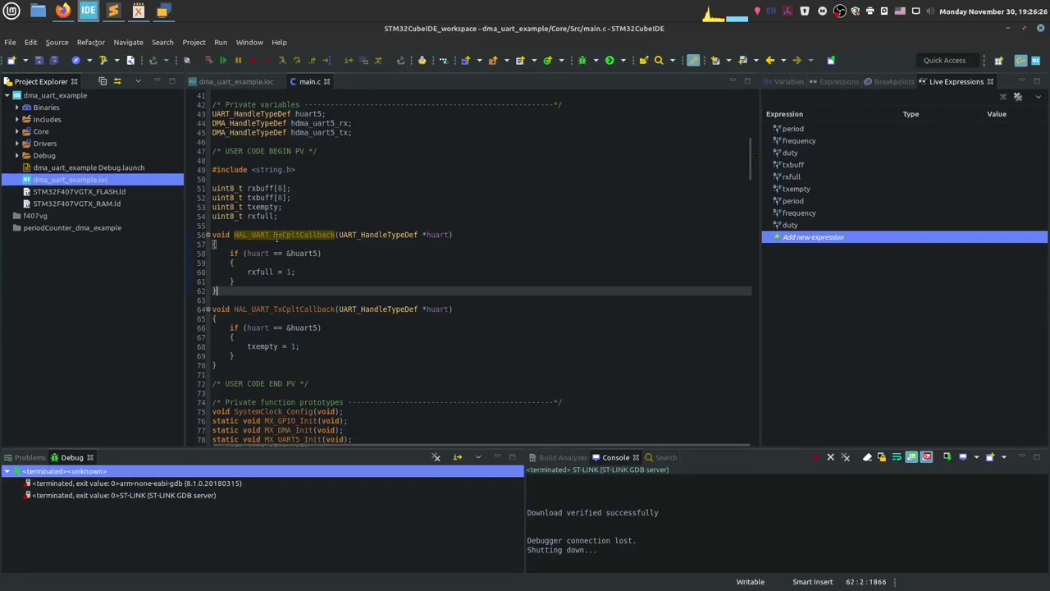
mouse_move(276, 238)
left_click(251, 235)
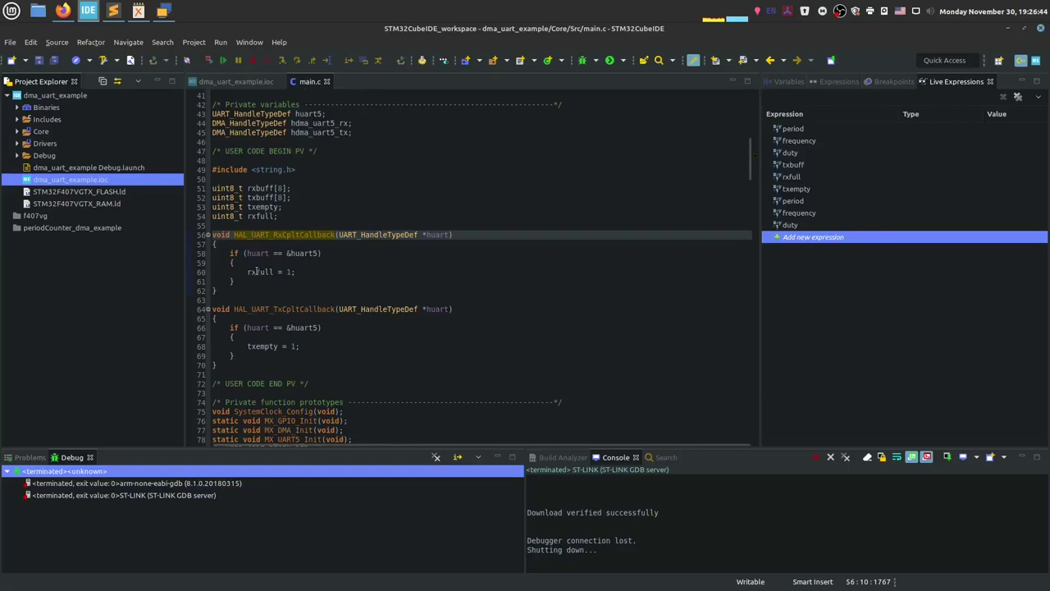
left_click_drag(229, 254, 323, 254)
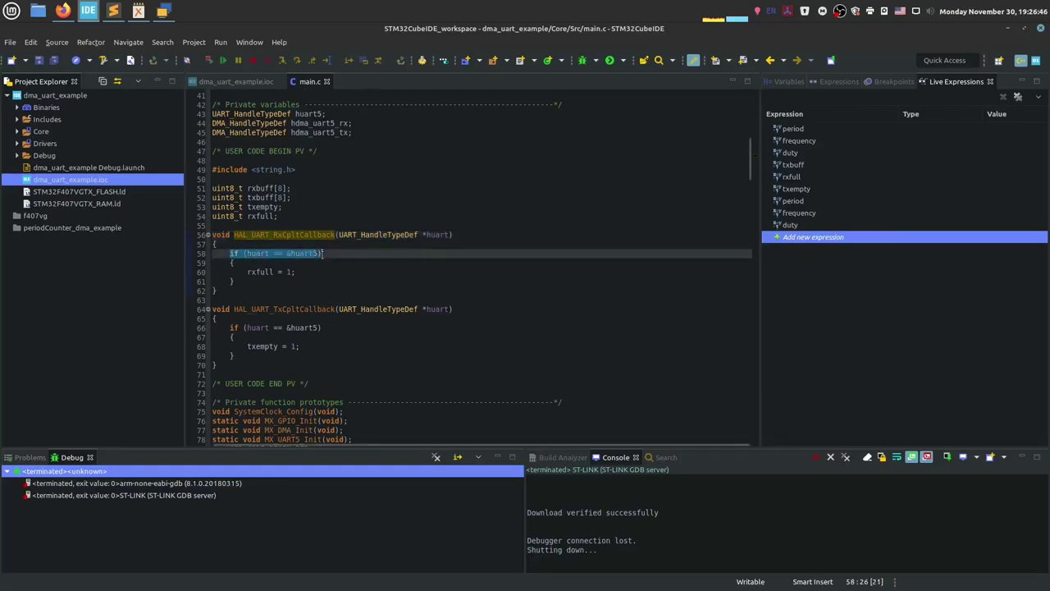
left_click(301, 253)
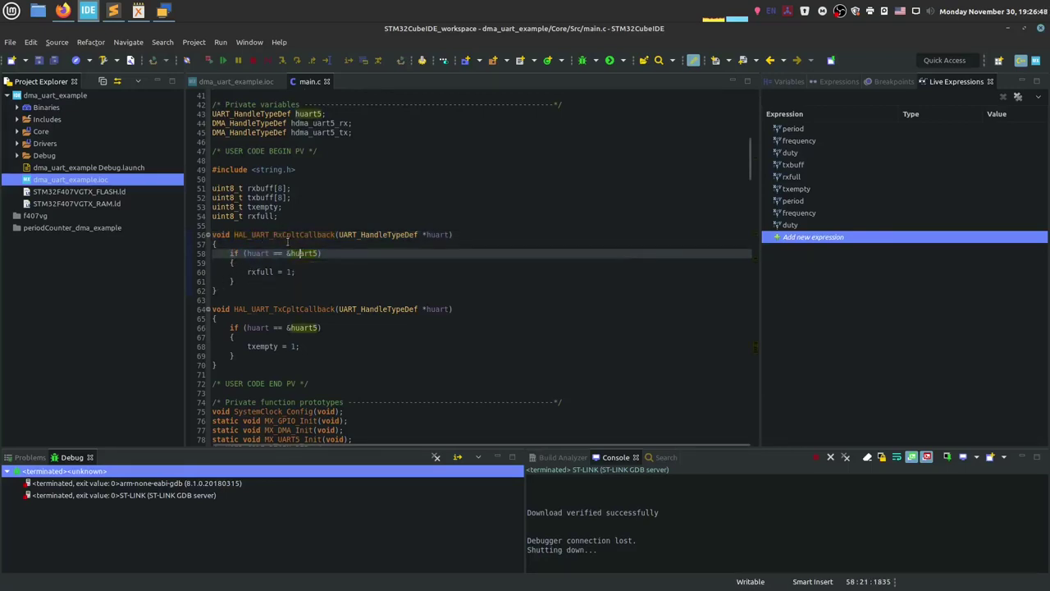
double_click(302, 254)
left_click(301, 271)
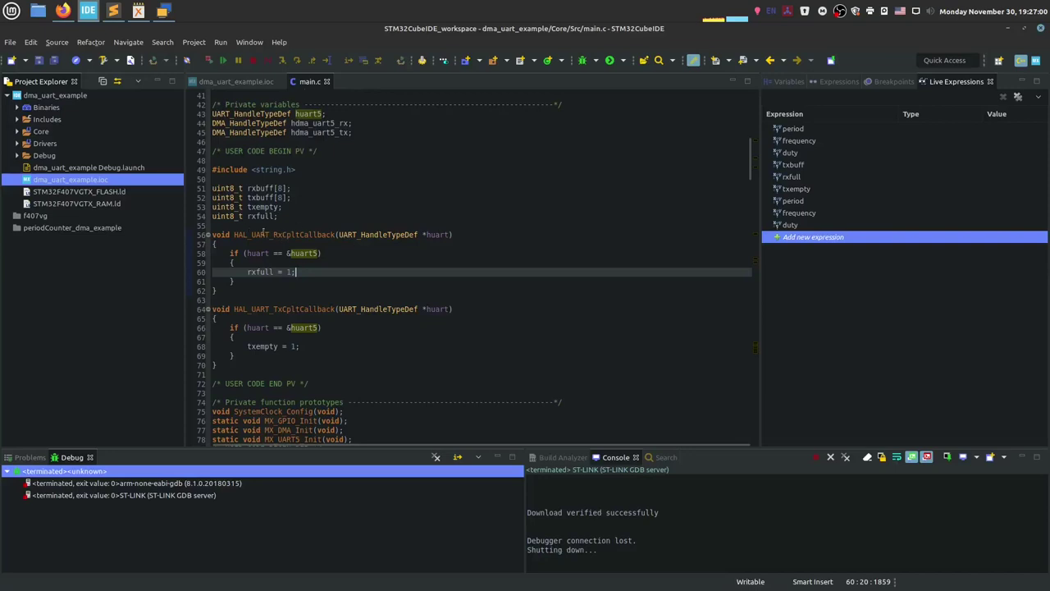
double_click(260, 273)
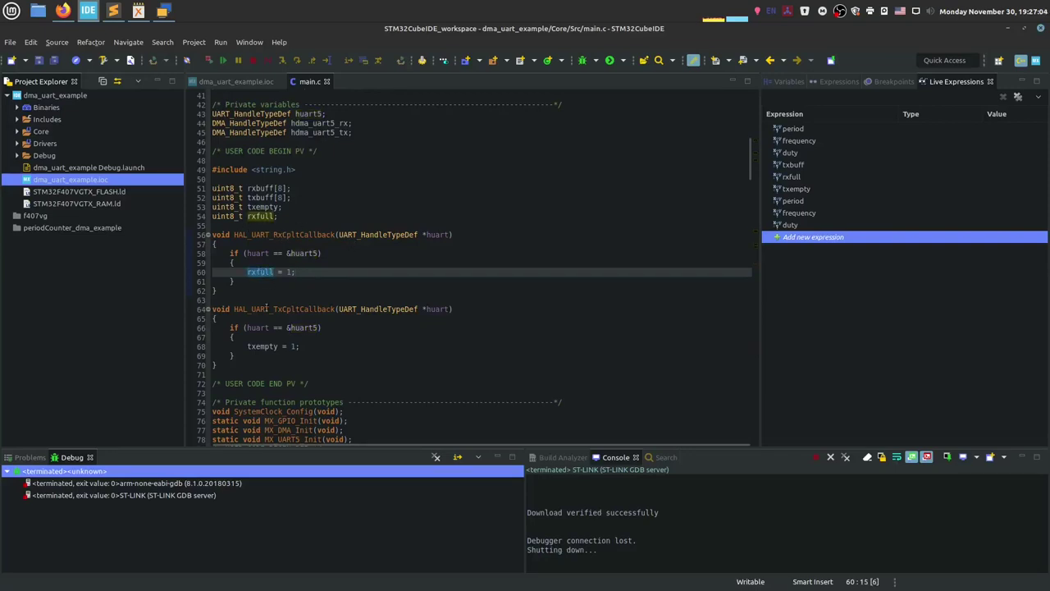
left_click_drag(278, 216, 212, 216)
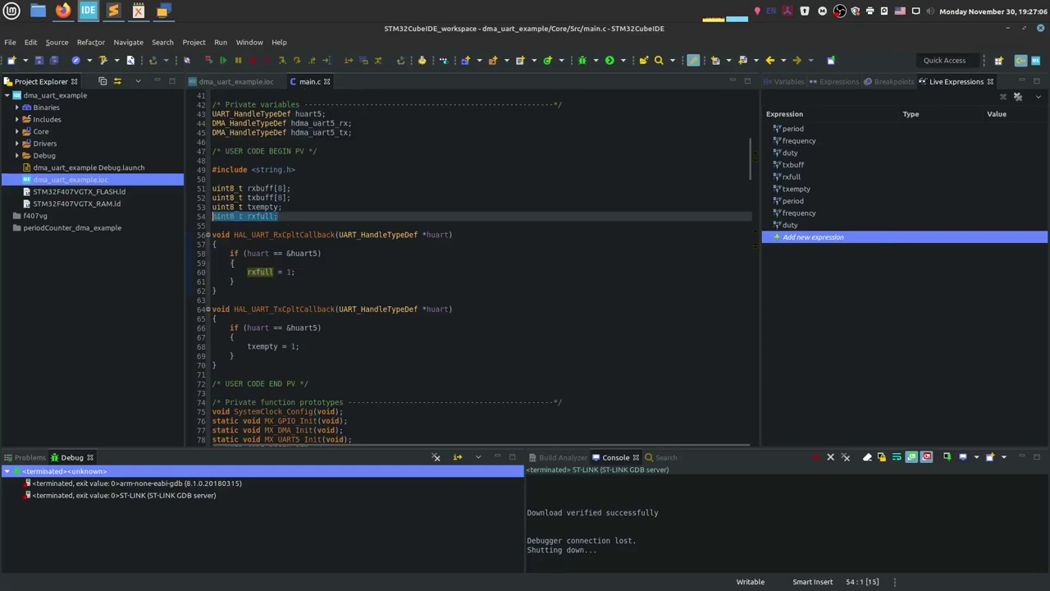